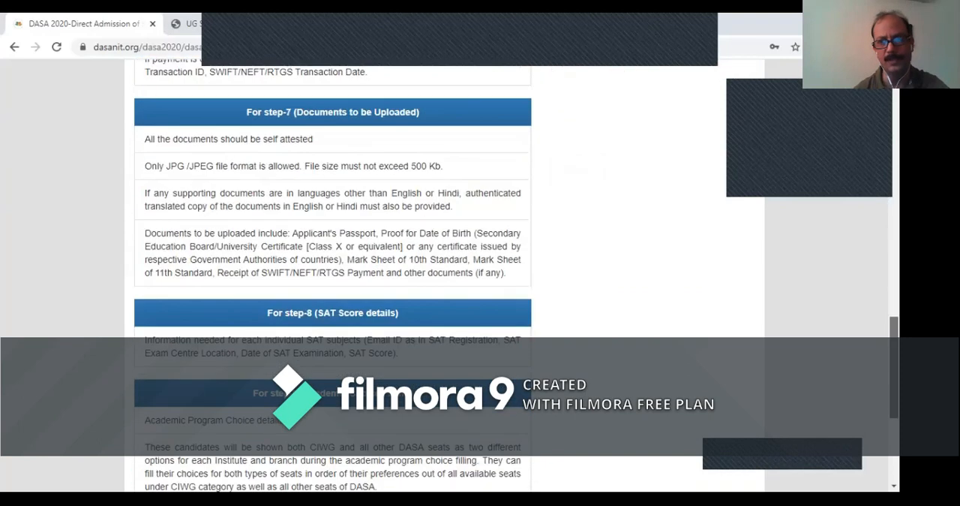
- Review the document guidelines for each application step and proceed to the Personal Details form
{"action": "scroll", "coordinate": [332, 276], "scroll_direction": "up", "scroll_amount": 5}
{"action": "scroll", "coordinate": [333, 276], "scroll_direction": "up", "scroll_amount": 8}
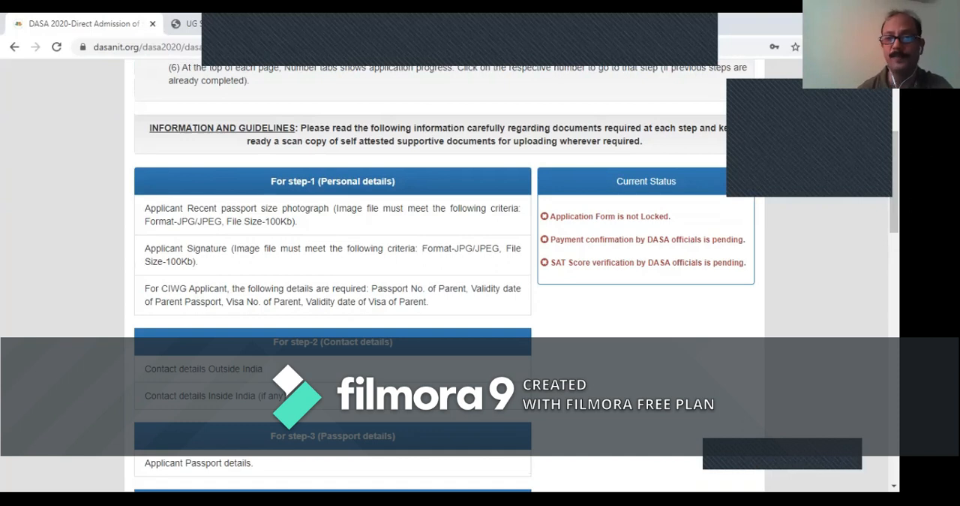
{"action": "left_click_drag", "start_coordinate": [894, 182], "coordinate": [895, 183]}
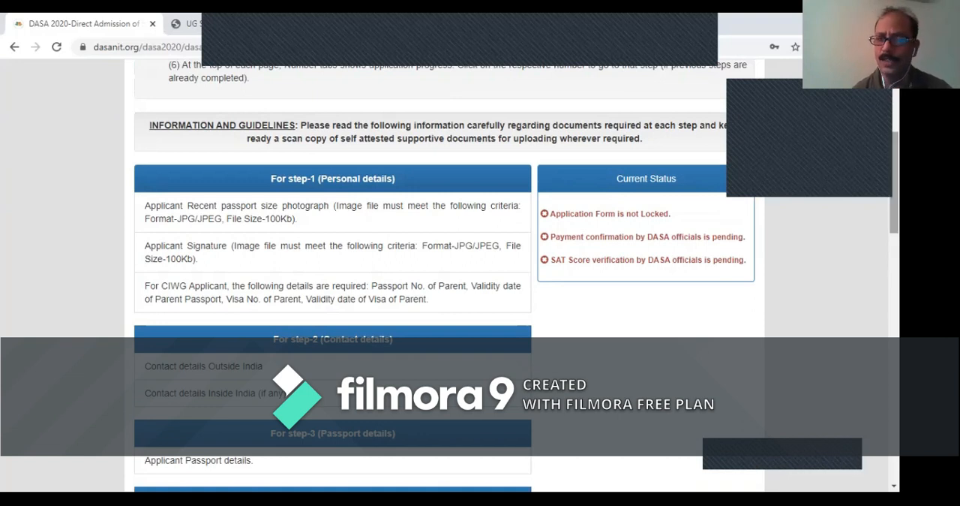
{"action": "scroll", "coordinate": [450, 276], "scroll_direction": "down", "scroll_amount": 1}
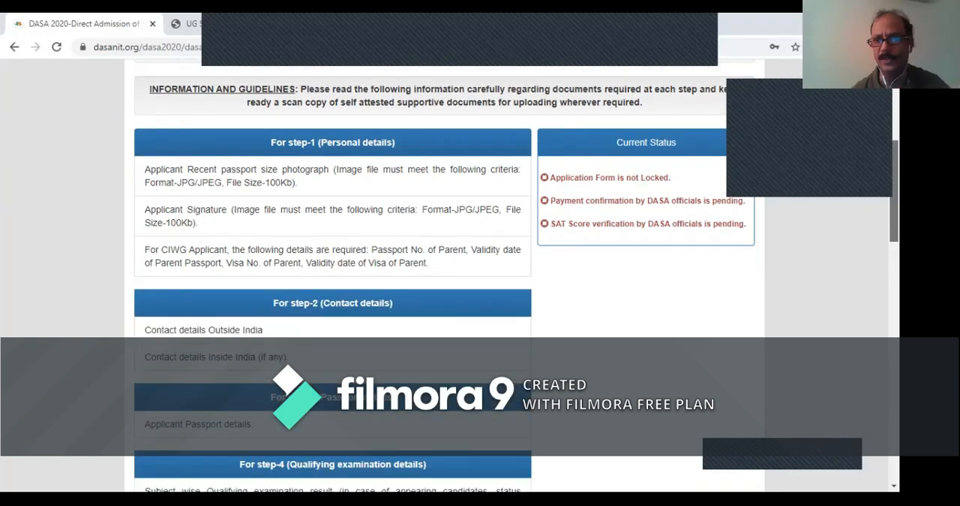
{"action": "scroll", "coordinate": [450, 276], "scroll_direction": "down", "scroll_amount": 5}
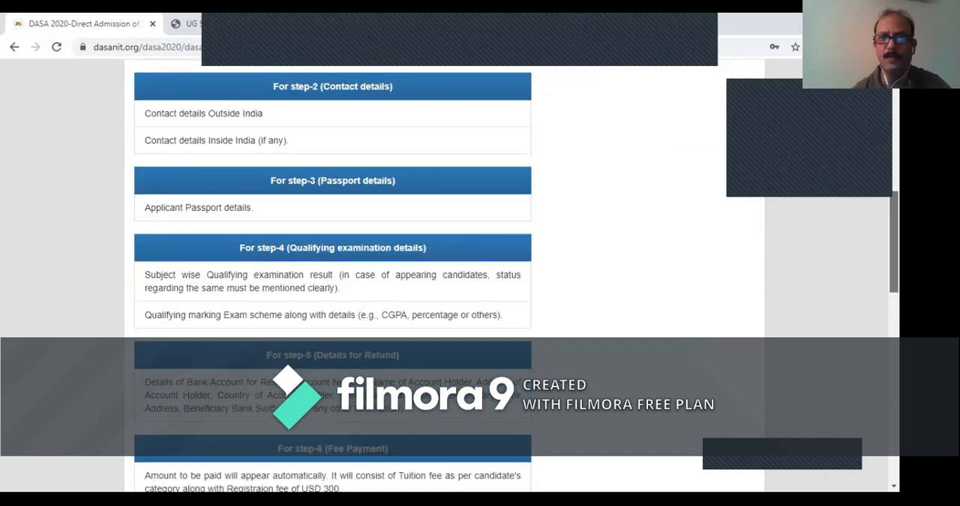
{"action": "scroll", "coordinate": [450, 276], "scroll_direction": "down", "scroll_amount": 15}
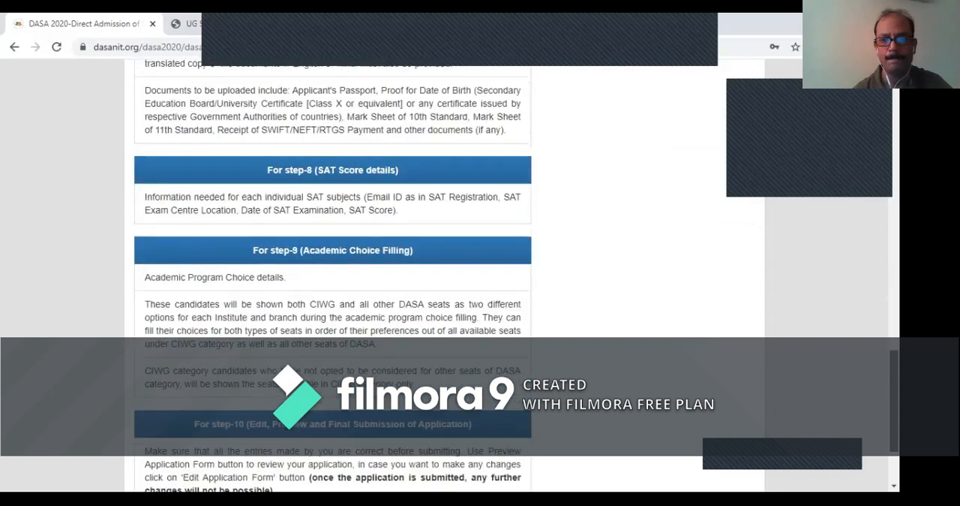
{"action": "scroll", "coordinate": [450, 277], "scroll_direction": "down", "scroll_amount": 3}
{"action": "left_click", "coordinate": [444, 436]}
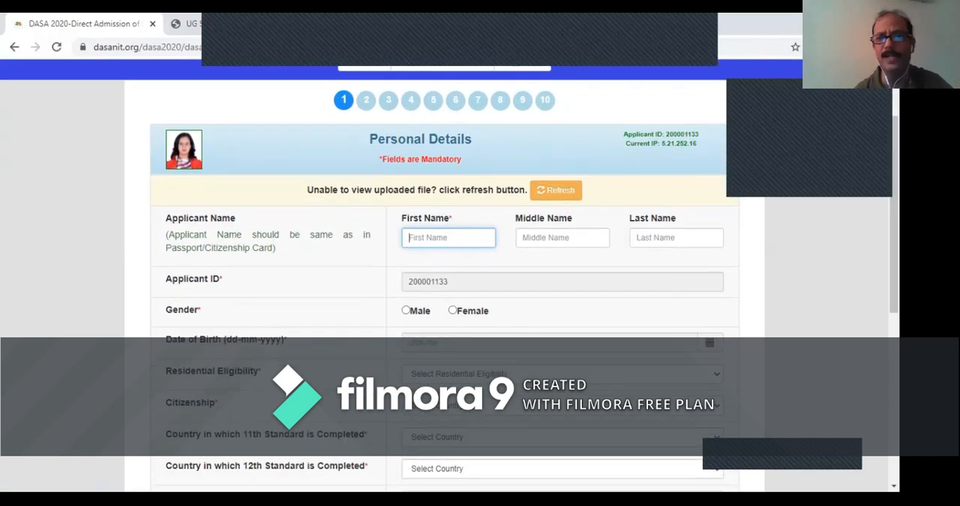
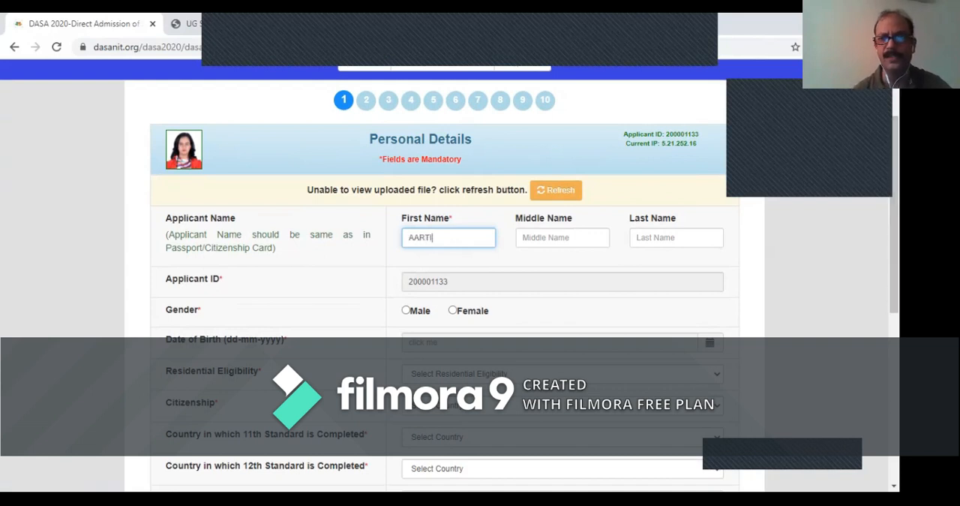
- Enter the applicant's first and last name and set the gender to Female
{"action": "left_click", "coordinate": [676, 238]}
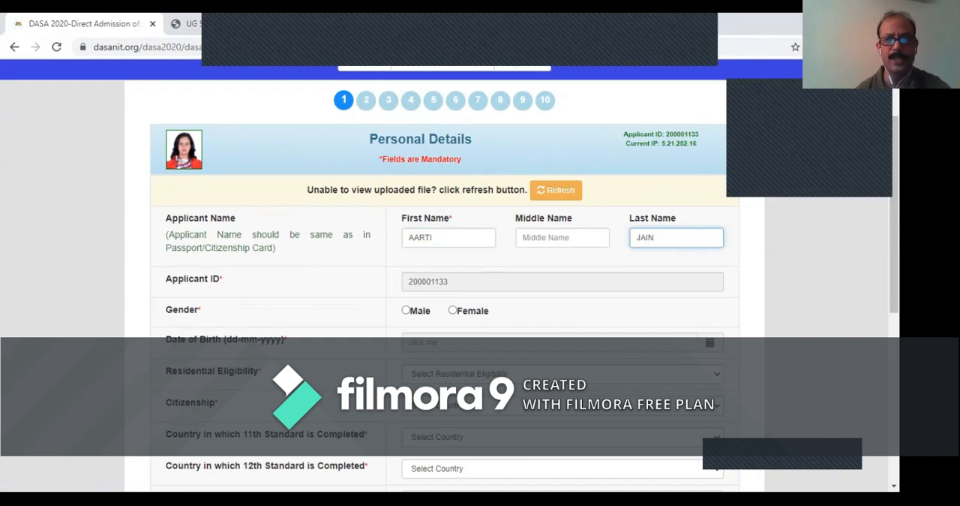
{"action": "scroll", "coordinate": [450, 277], "scroll_direction": "down", "scroll_amount": 2}
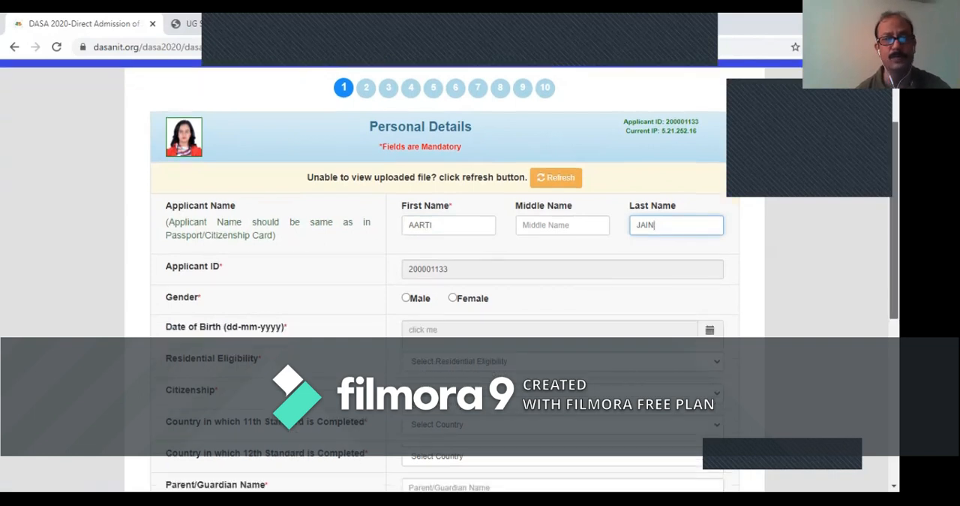
{"action": "left_click", "coordinate": [452, 219]}
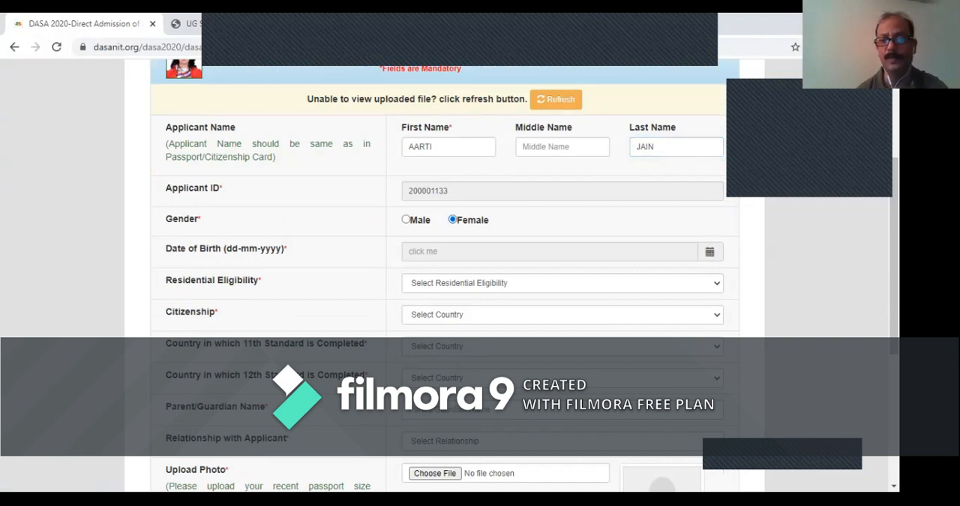
- Fill in the applicant's date of birth
{"action": "left_click", "coordinate": [452, 252]}
{"action": "left_click", "coordinate": [472, 275]}
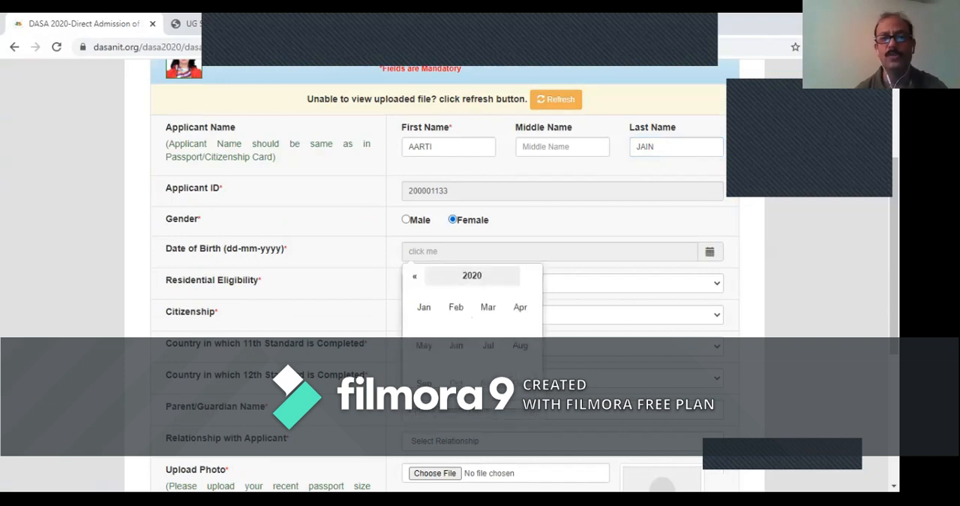
{"action": "left_click", "coordinate": [414, 276]}
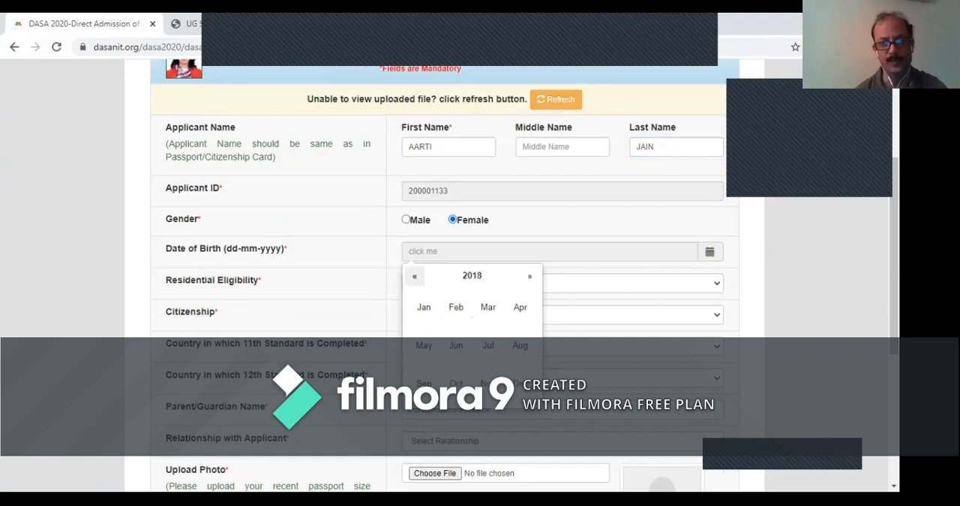
{"action": "left_click", "coordinate": [414, 276]}
{"action": "left_click", "coordinate": [415, 276]}
{"action": "left_click", "coordinate": [414, 276]}
{"action": "left_click", "coordinate": [414, 276]}
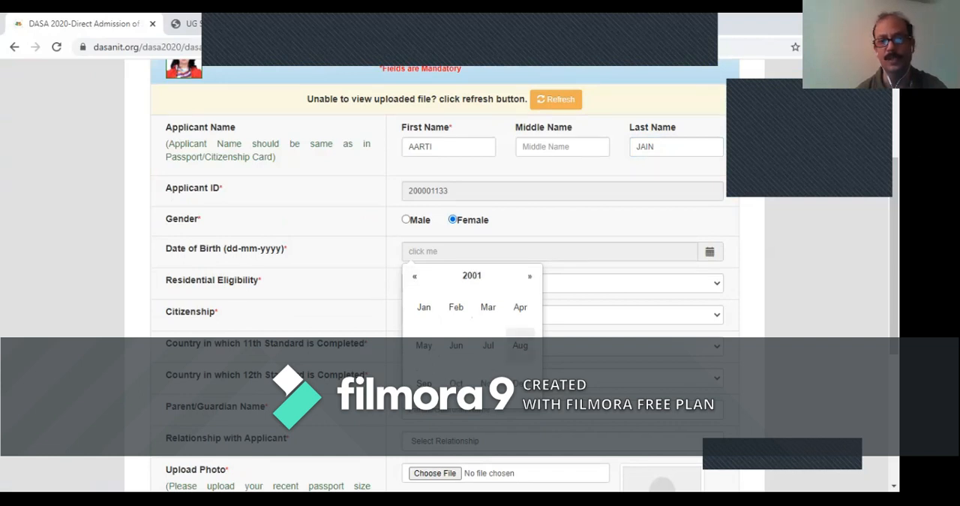
{"action": "left_click", "coordinate": [489, 309]}
{"action": "left_click", "coordinate": [494, 314]}
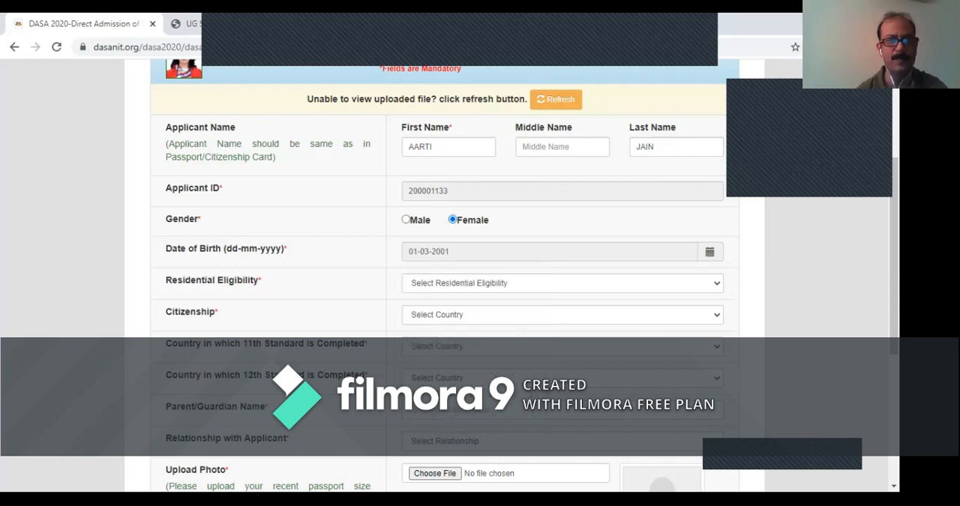
- Set residential eligibility to NON-RESIDENT INDIAN (NRI) and answer Yes to both CIWG eligibility and non-CIWG consideration
{"action": "left_click", "coordinate": [531, 283]}
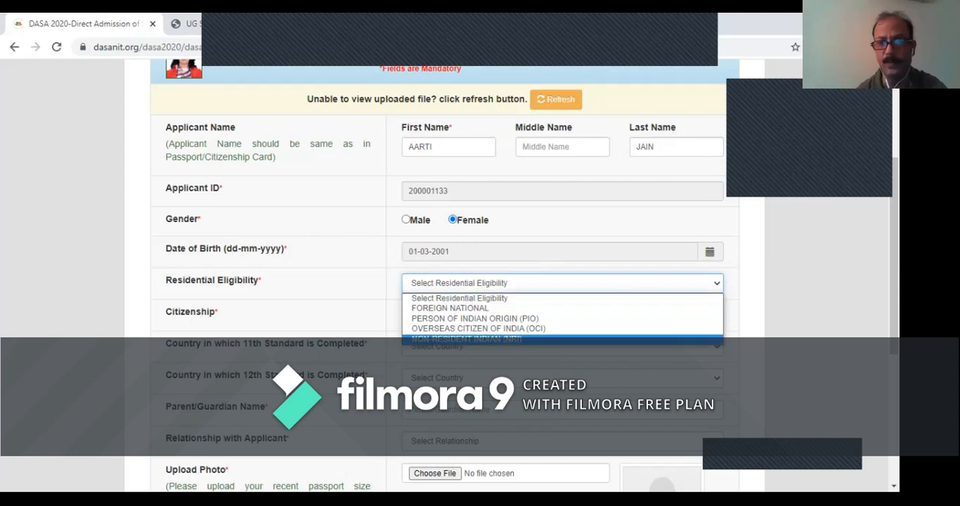
{"action": "left_click", "coordinate": [518, 339]}
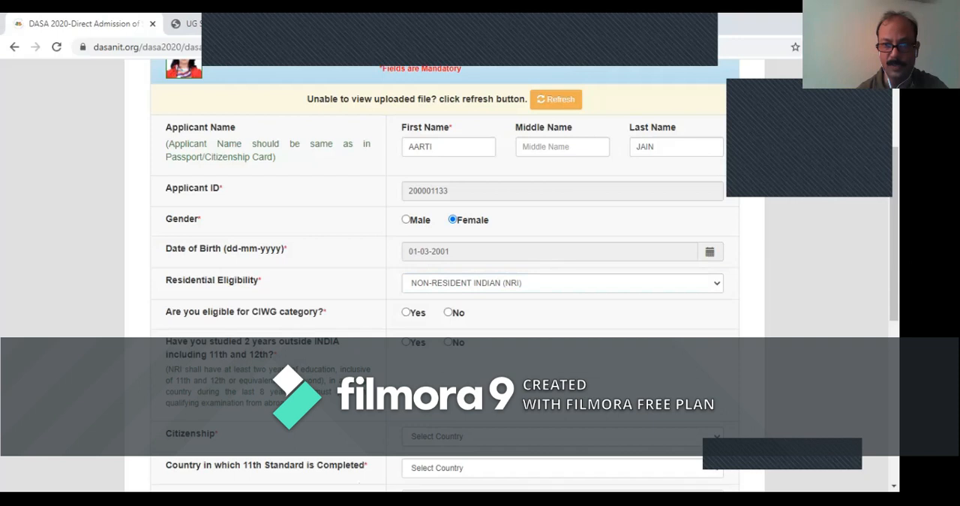
{"action": "left_click", "coordinate": [406, 312]}
{"action": "left_click", "coordinate": [406, 342]}
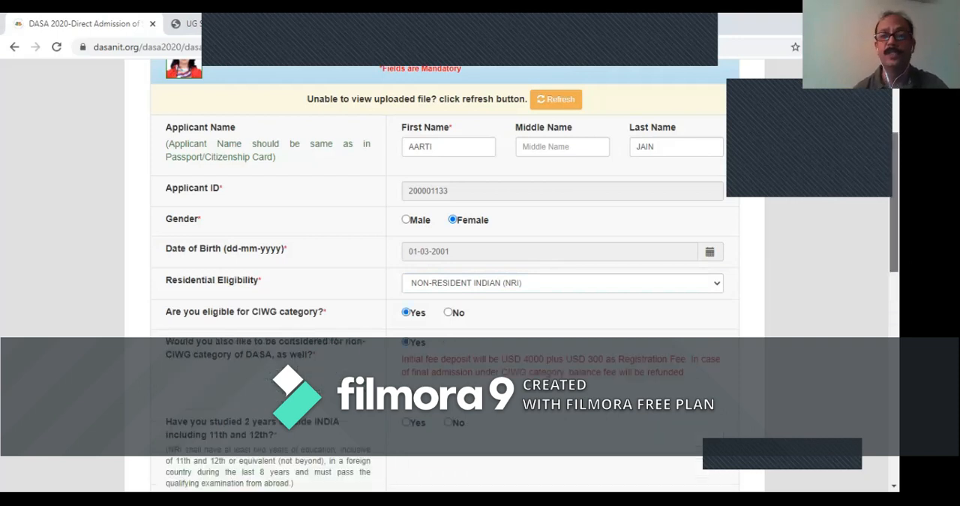
- Answer Yes to having studied two years outside India and choose OMAN as the parent's Gulf working country
{"action": "scroll", "coordinate": [450, 278], "scroll_direction": "down", "scroll_amount": 1}
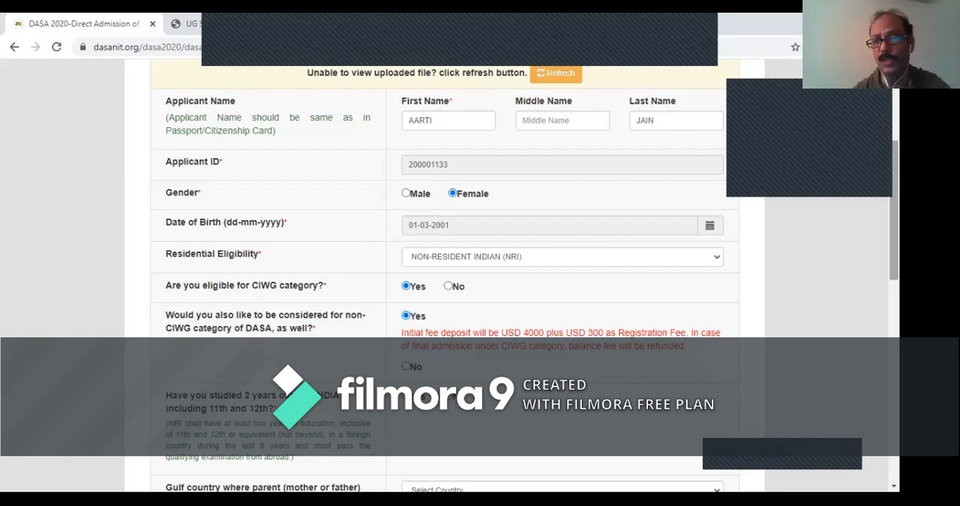
{"action": "scroll", "coordinate": [450, 278], "scroll_direction": "down", "scroll_amount": 2}
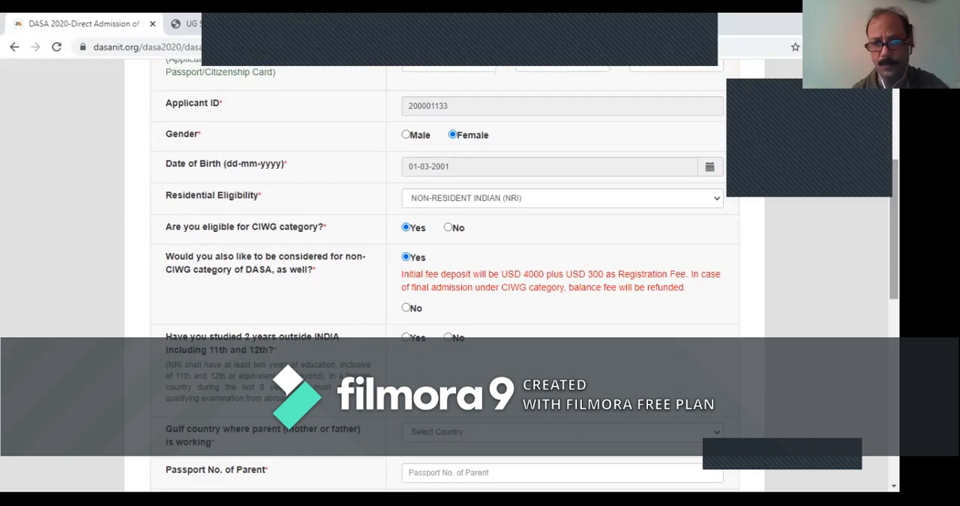
{"action": "scroll", "coordinate": [451, 278], "scroll_direction": "down", "scroll_amount": 5}
{"action": "left_click", "coordinate": [405, 156]}
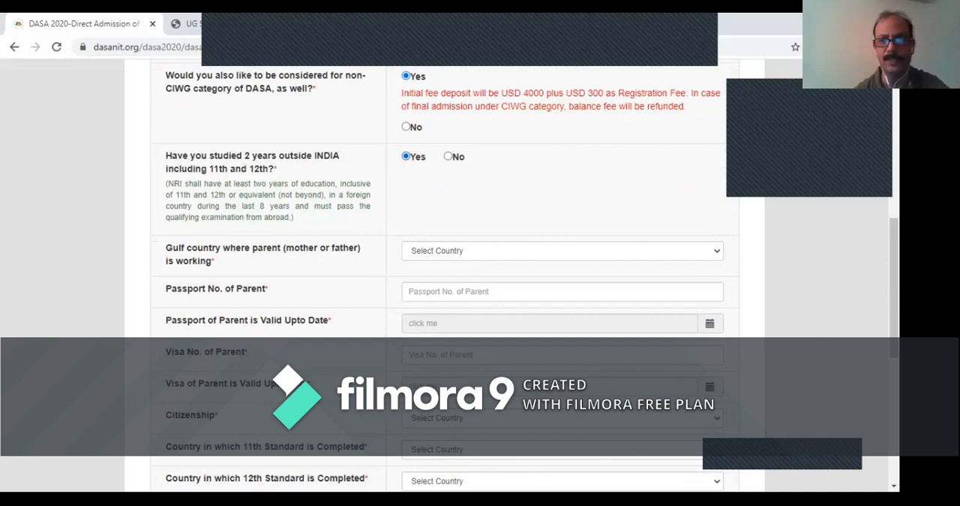
{"action": "left_click", "coordinate": [562, 251]}
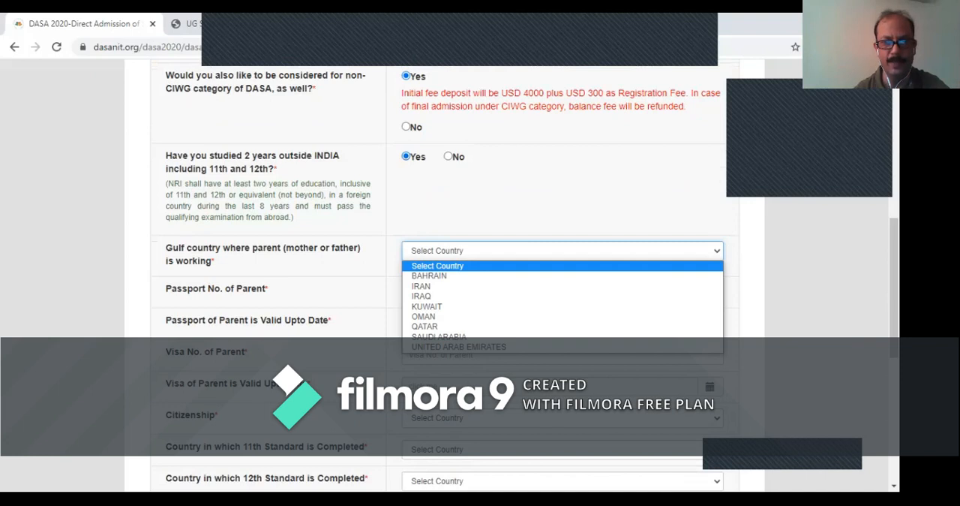
{"action": "left_click", "coordinate": [424, 316]}
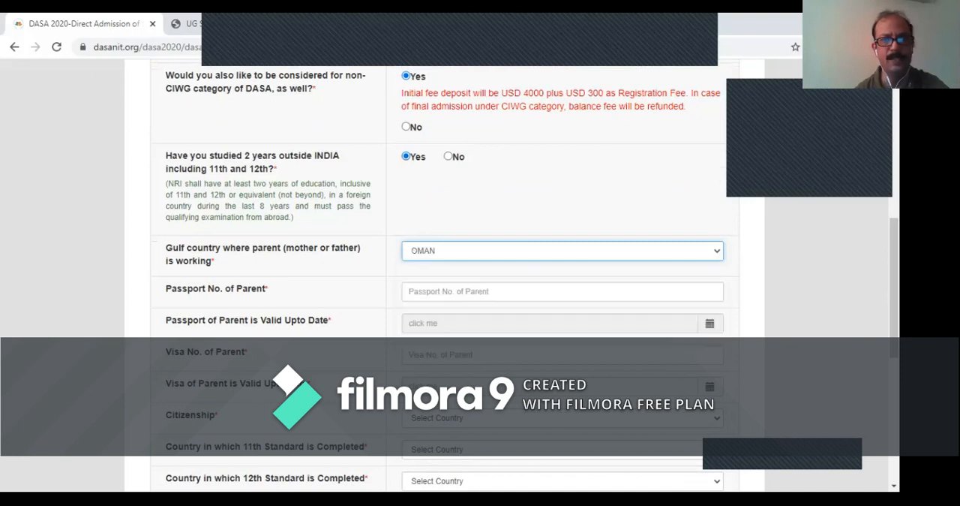
- Enter the parent's passport number and set its validity date to 09-03-2022
{"action": "left_click", "coordinate": [562, 291]}
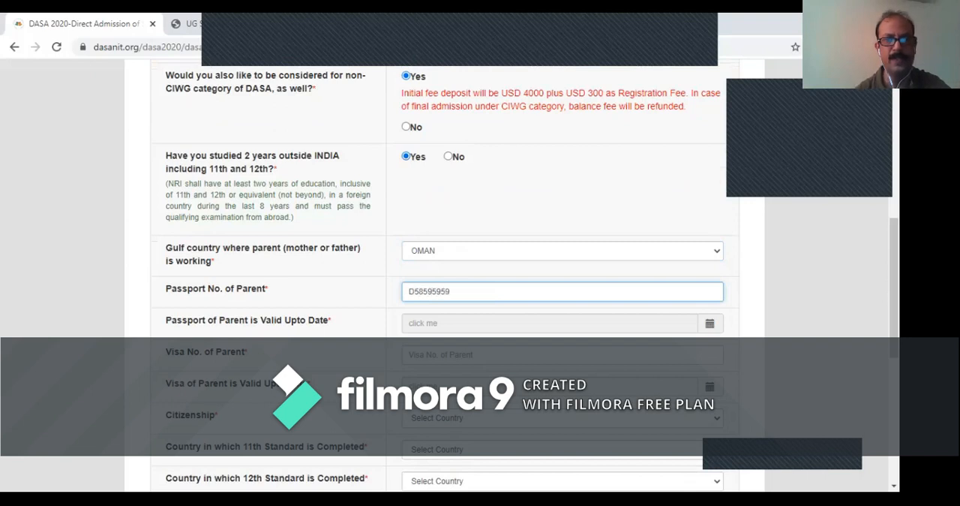
{"action": "left_click", "coordinate": [710, 324]}
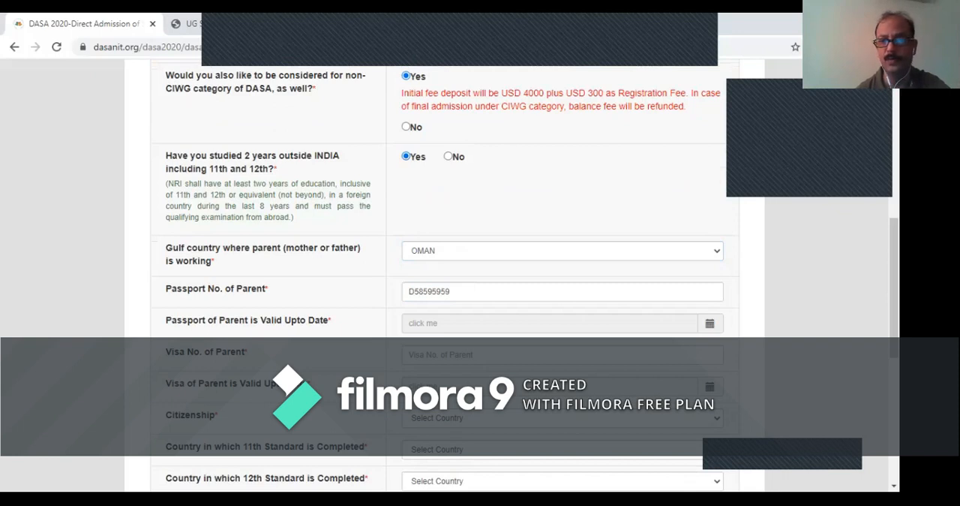
{"action": "left_click", "coordinate": [481, 323]}
{"action": "left_click", "coordinate": [472, 160]}
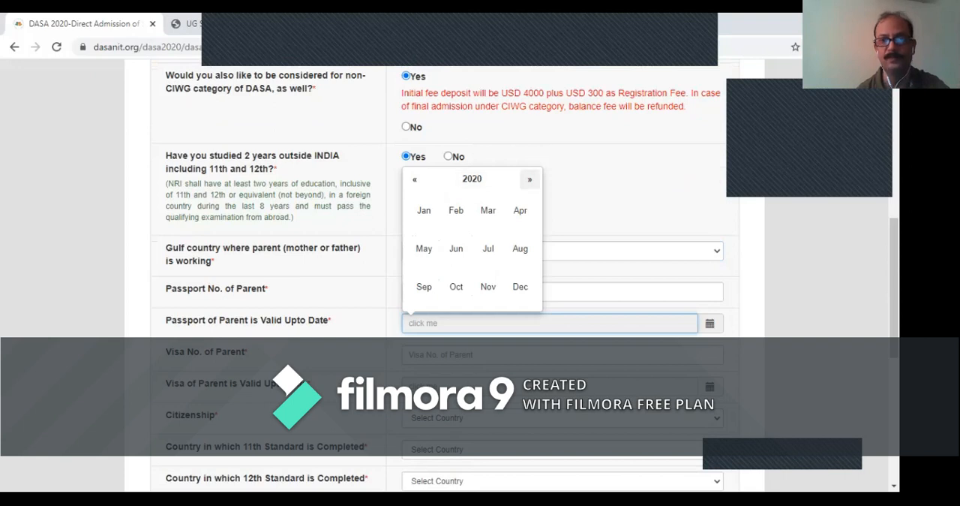
{"action": "left_click", "coordinate": [530, 179]}
{"action": "left_click", "coordinate": [529, 179]}
{"action": "left_click", "coordinate": [488, 210]}
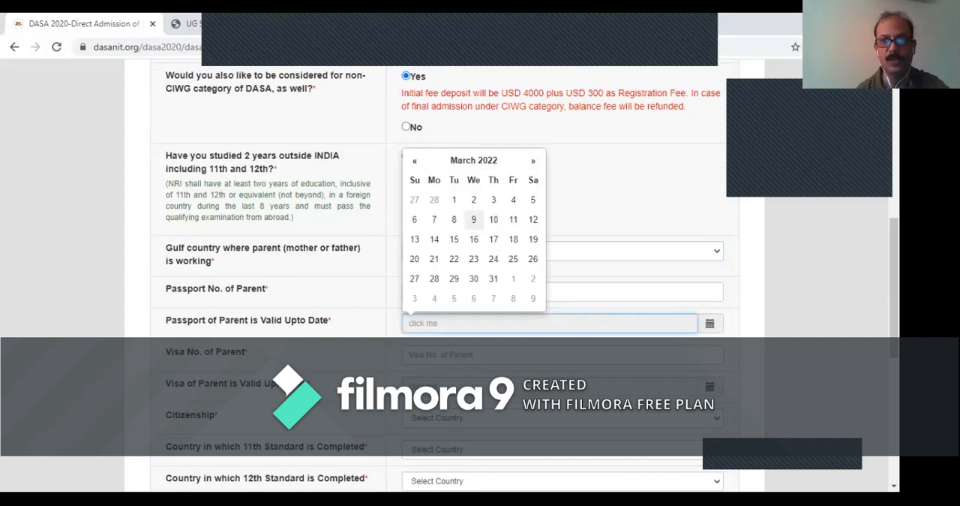
{"action": "left_click", "coordinate": [475, 220]}
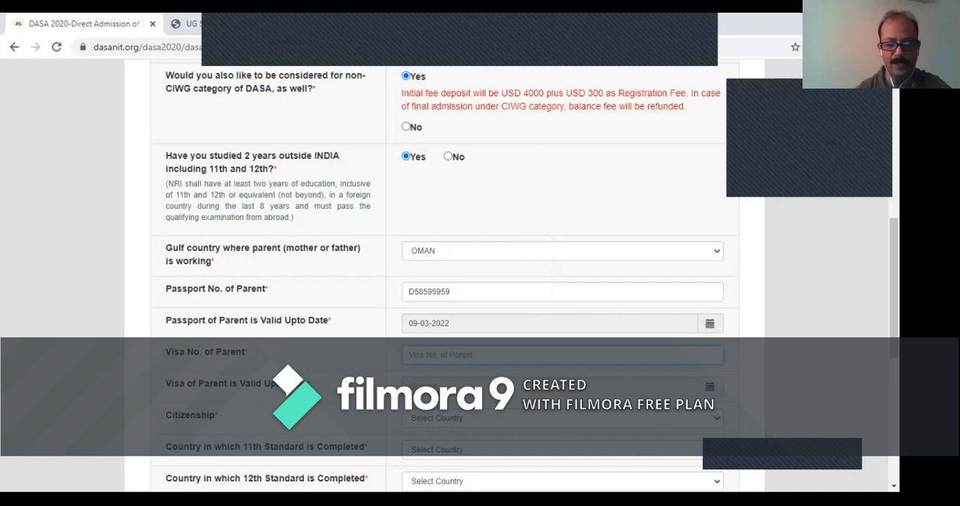
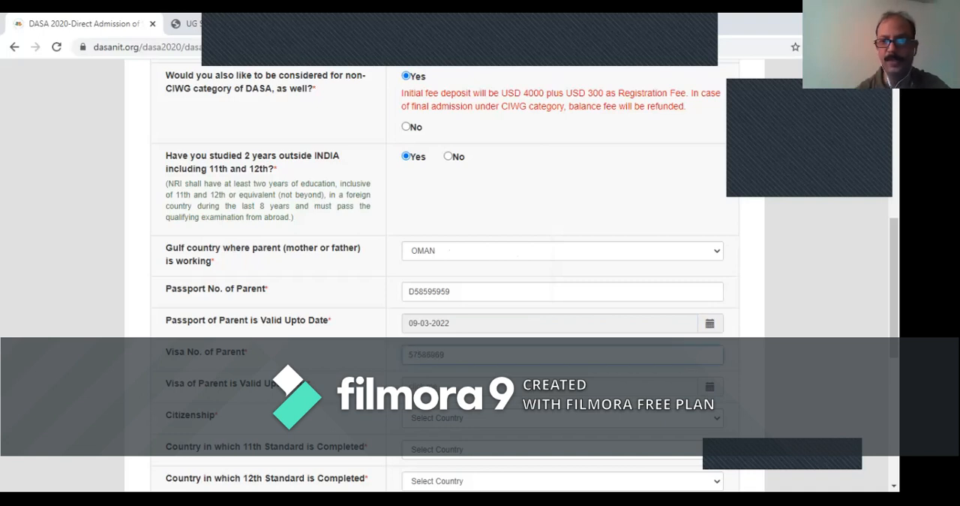
- Enter the parent's visa number and set its validity date to 03-03-2022
{"action": "scroll", "coordinate": [525, 276], "scroll_direction": "down", "scroll_amount": 2}
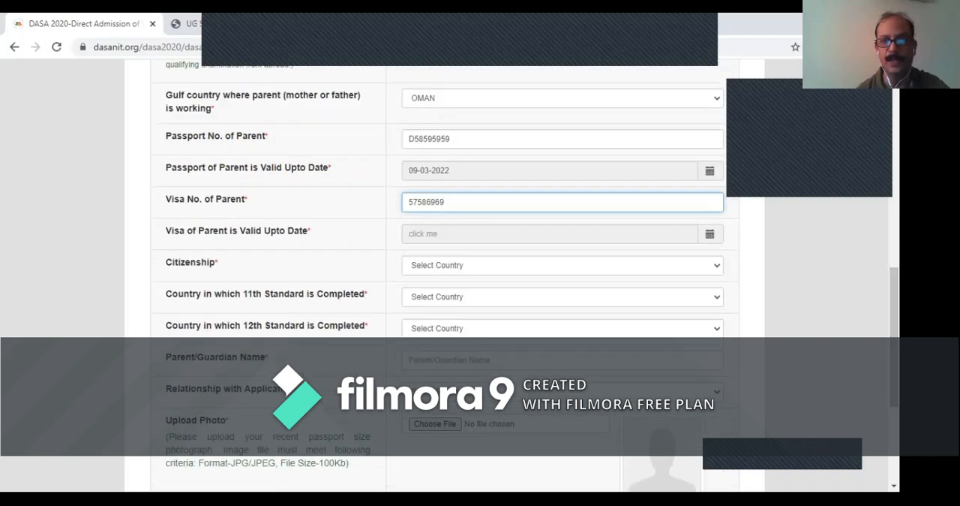
{"action": "left_click", "coordinate": [488, 234]}
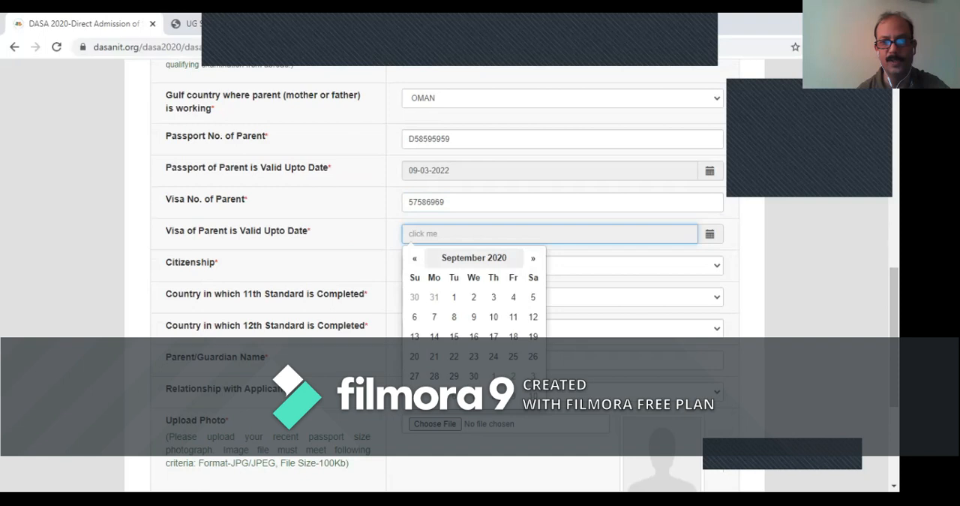
{"action": "left_click", "coordinate": [475, 257]}
{"action": "left_click", "coordinate": [531, 258]}
{"action": "left_click", "coordinate": [531, 257]}
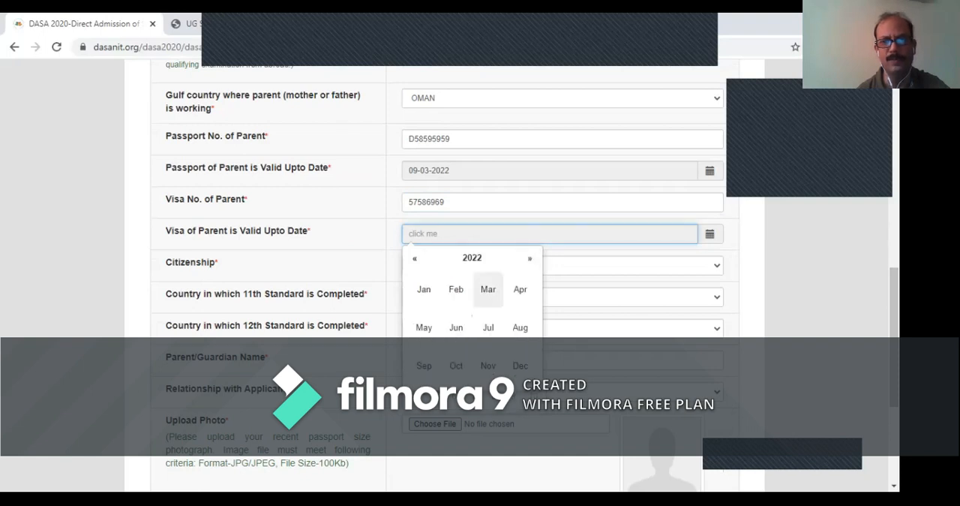
{"action": "left_click", "coordinate": [487, 287]}
{"action": "left_click", "coordinate": [494, 297]}
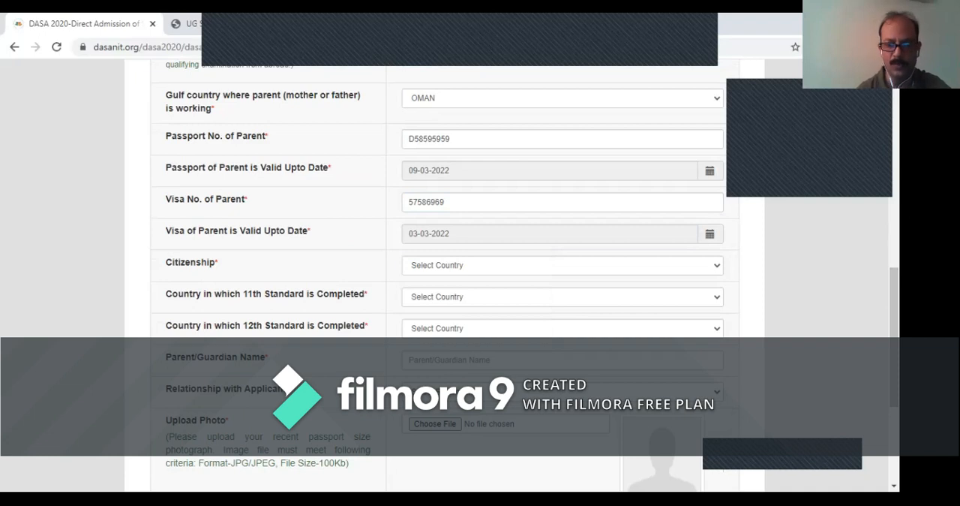
- Set the applicant's citizenship to INDIA
{"action": "left_click", "coordinate": [554, 265]}
{"action": "key", "text": "i"}
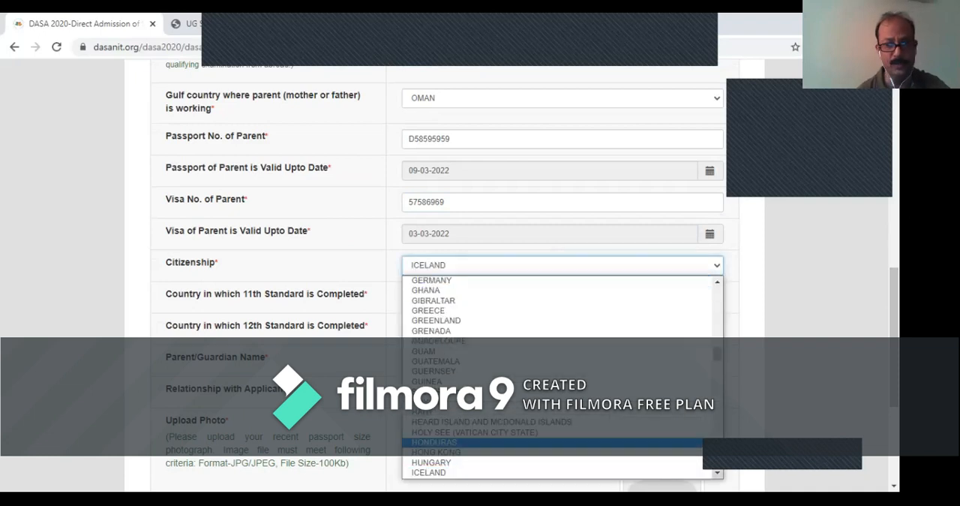
{"action": "left_click", "coordinate": [717, 474]}
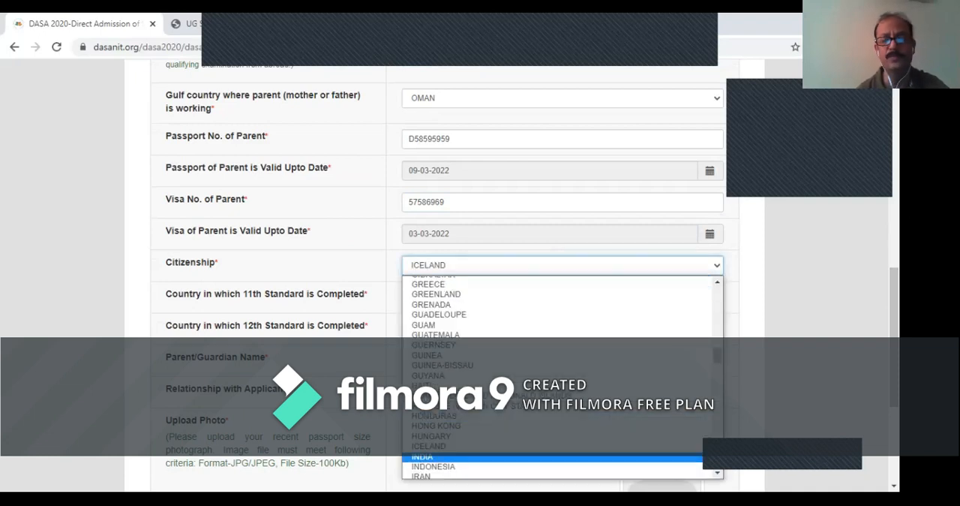
{"action": "left_click", "coordinate": [450, 457]}
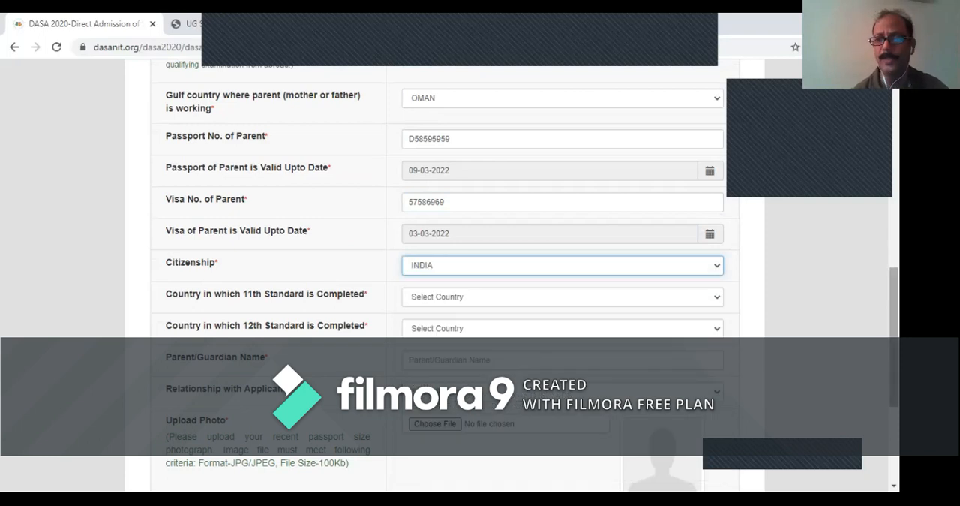
- Enter the parent's name and set the relationship with the applicant to FATHER
{"action": "scroll", "coordinate": [450, 277], "scroll_direction": "down", "scroll_amount": 2}
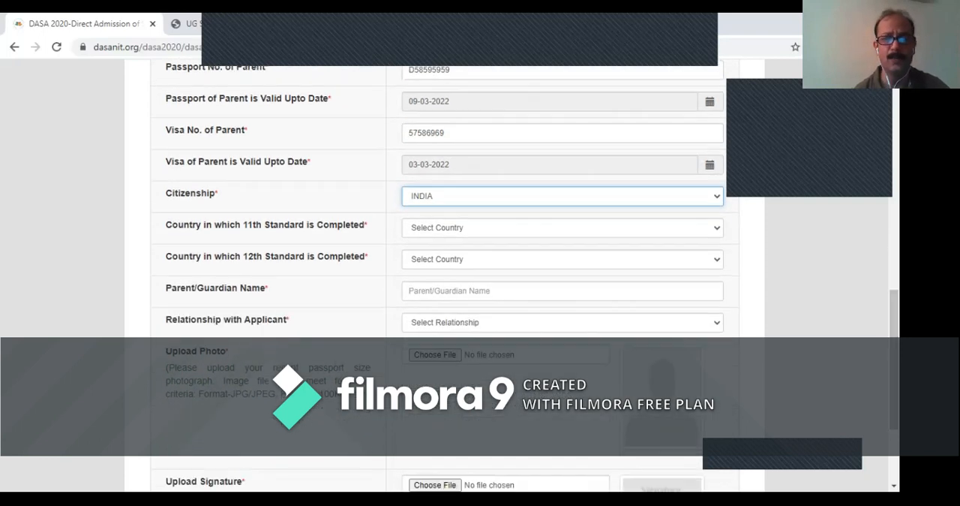
{"action": "left_click", "coordinate": [450, 291]}
{"action": "type", "text": "PRADEe"}
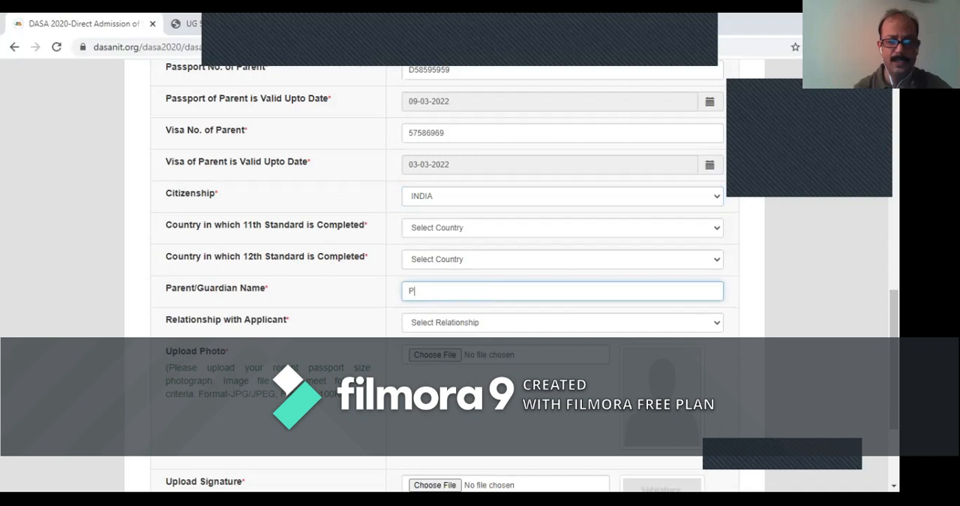
{"action": "key", "text": "BackSpace"}
{"action": "type", "text": "EP"}
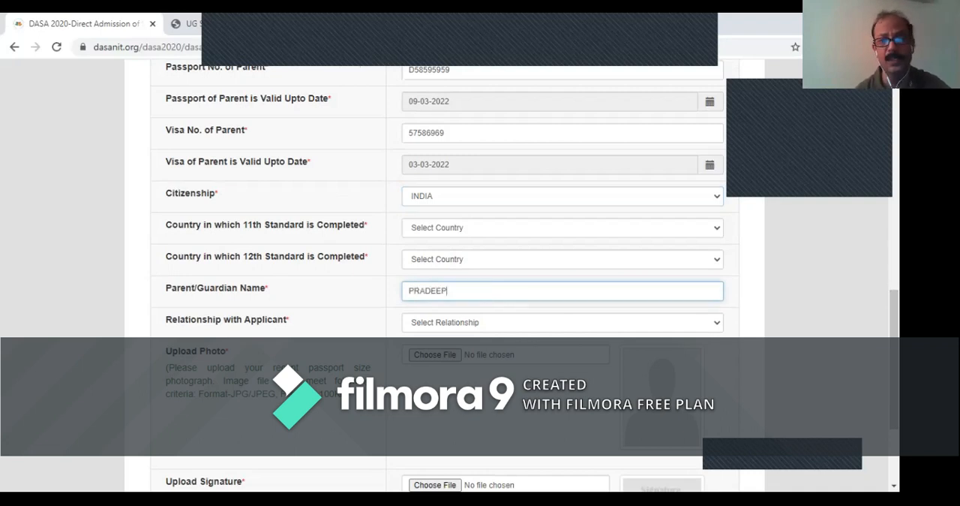
{"action": "left_click", "coordinate": [563, 322]}
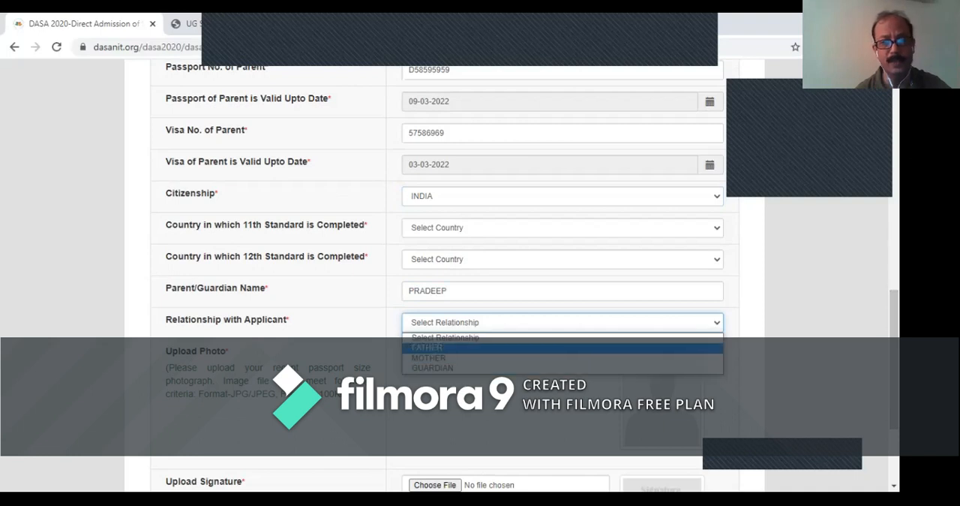
{"action": "left_click", "coordinate": [487, 347]}
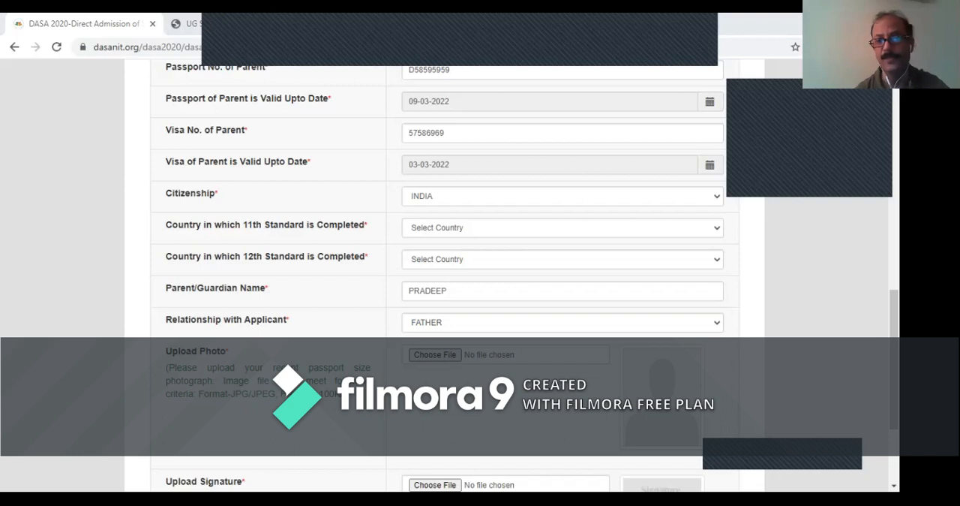
- Upload the applicant's portrait photo from the document folder inside the nested 2019 folders on Local Disk (E:)
{"action": "left_click", "coordinate": [436, 355]}
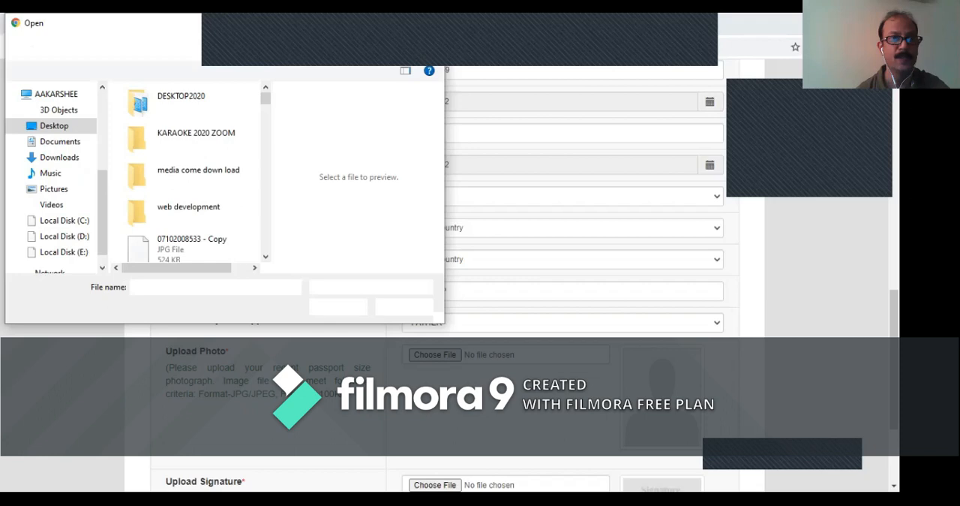
{"action": "left_click", "coordinate": [64, 236]}
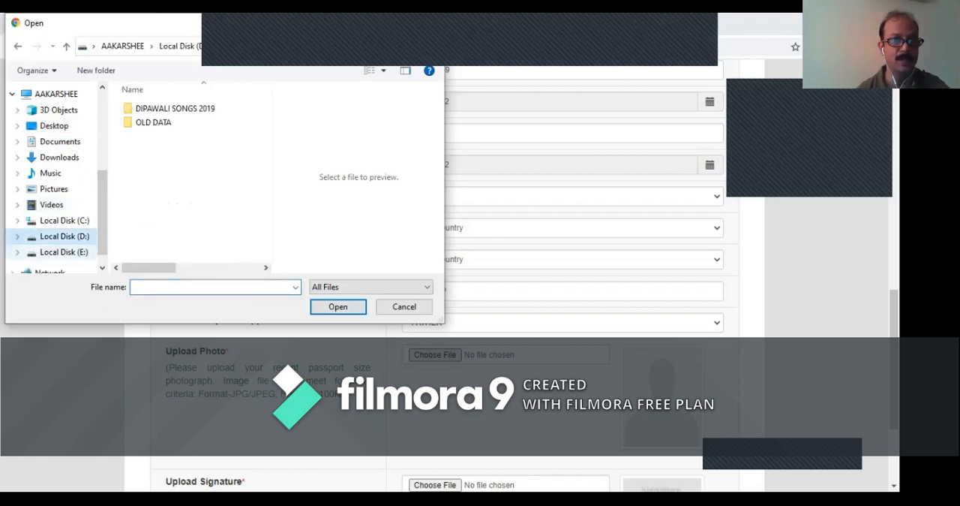
{"action": "left_click", "coordinate": [64, 252]}
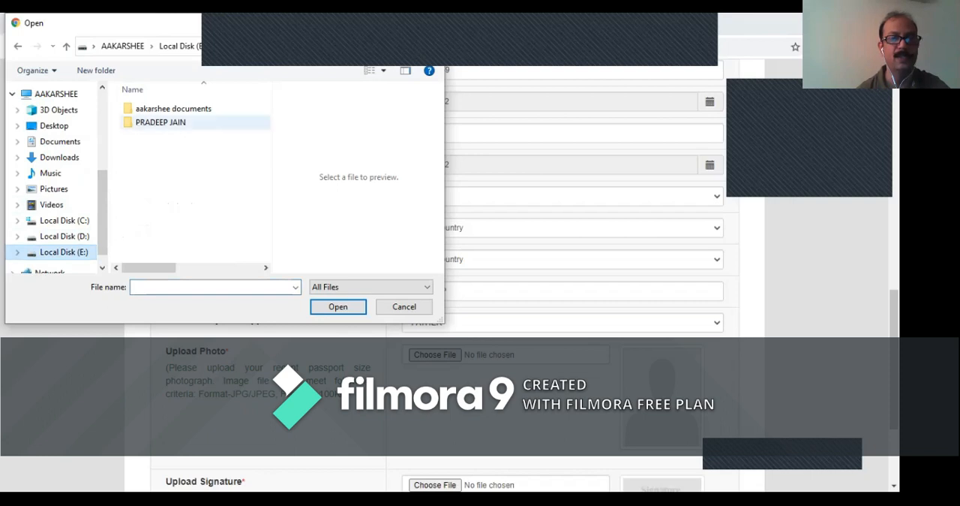
{"action": "double_click", "coordinate": [173, 109]}
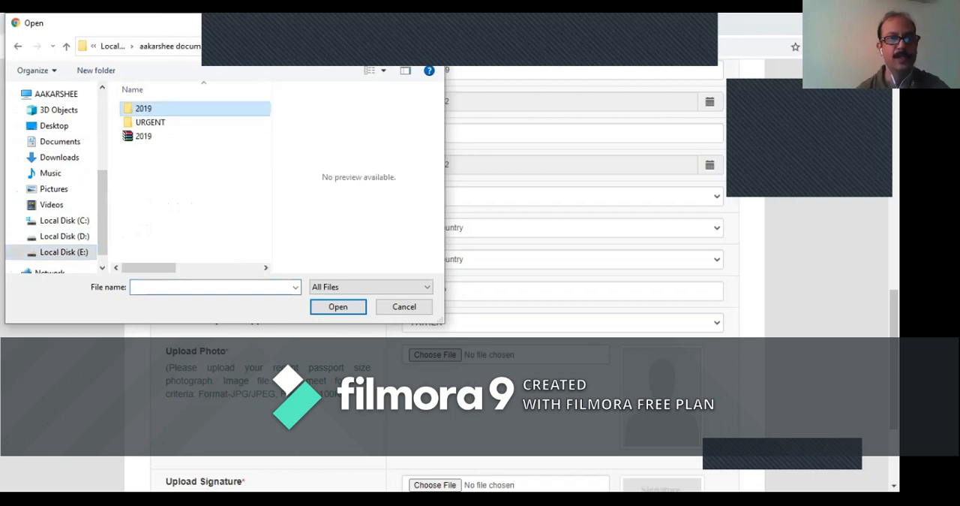
{"action": "double_click", "coordinate": [173, 109]}
{"action": "double_click", "coordinate": [173, 109]}
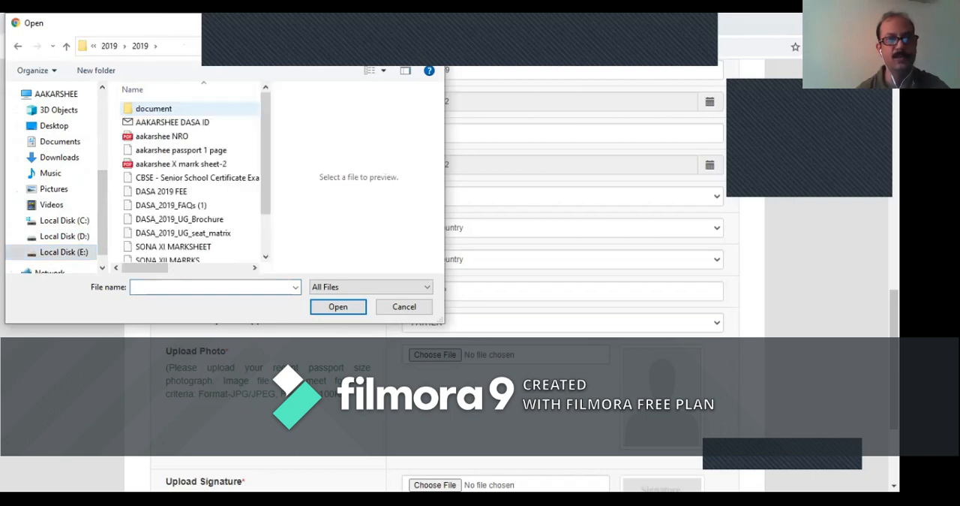
{"action": "scroll", "coordinate": [187, 172], "scroll_direction": "down", "scroll_amount": 1}
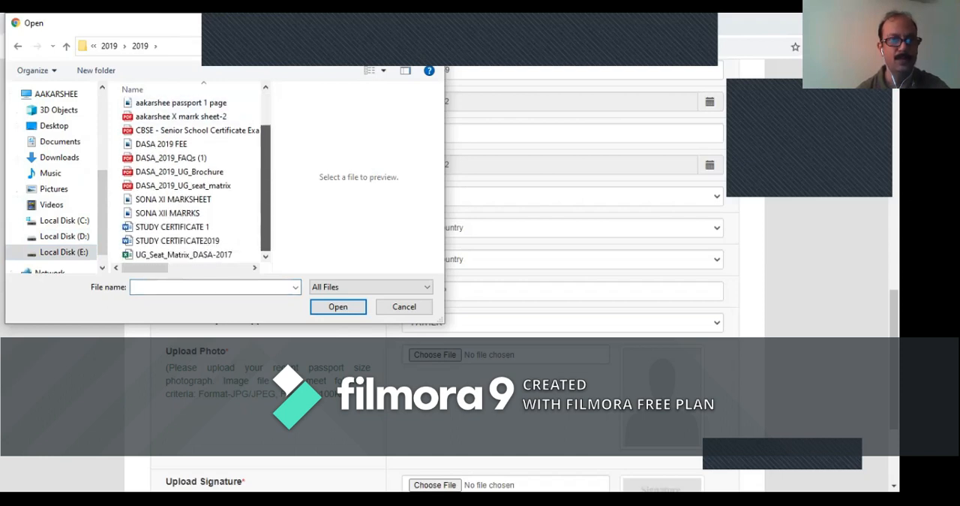
{"action": "scroll", "coordinate": [191, 180], "scroll_direction": "up", "scroll_amount": 1}
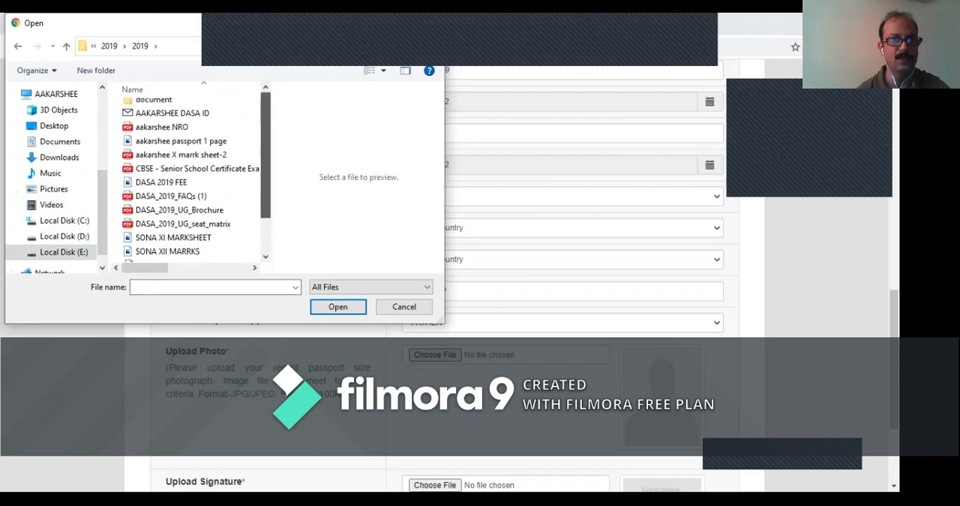
{"action": "scroll", "coordinate": [191, 180], "scroll_direction": "up", "scroll_amount": 1}
{"action": "double_click", "coordinate": [154, 108]}
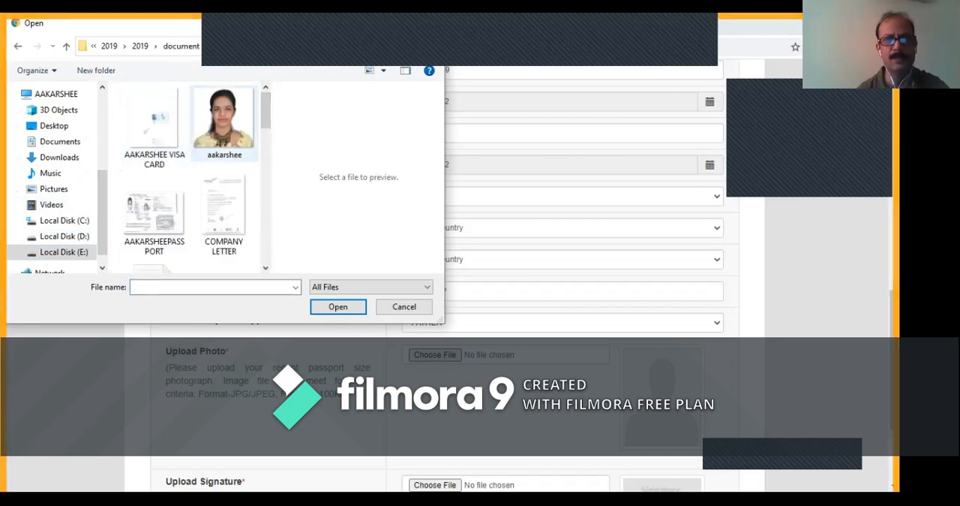
{"action": "left_click", "coordinate": [225, 124]}
{"action": "left_click", "coordinate": [338, 307]}
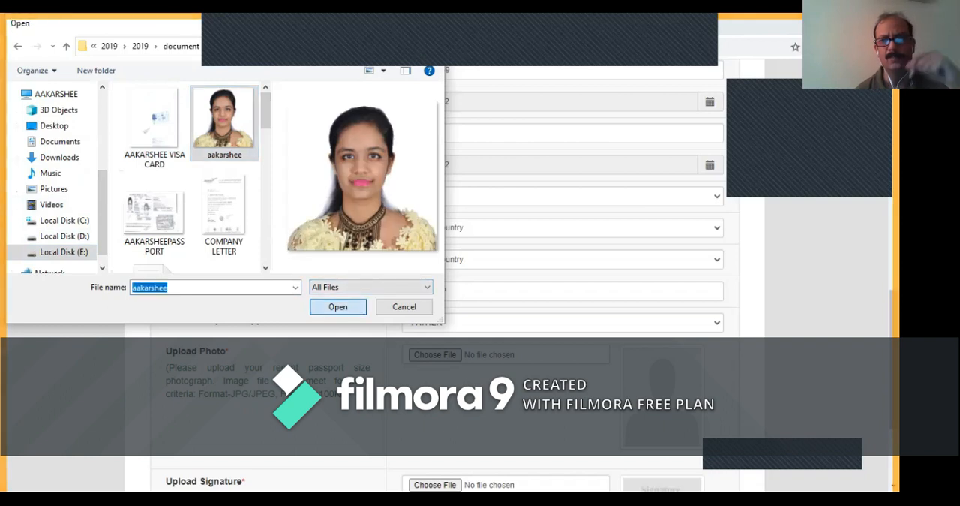
- Upload the applicant's signature image from the same document folder and try to save the personal details
{"action": "scroll", "coordinate": [443, 278], "scroll_direction": "up", "scroll_amount": 5}
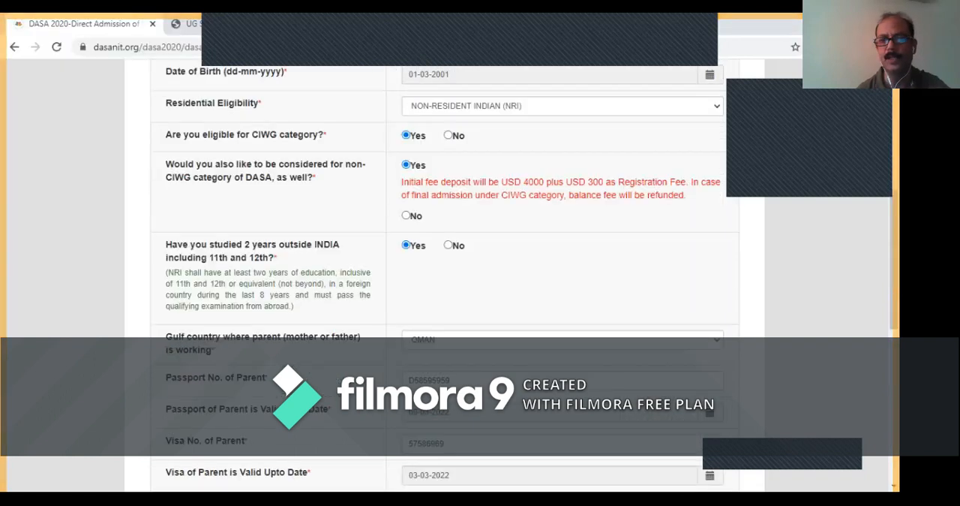
{"action": "scroll", "coordinate": [451, 277], "scroll_direction": "down", "scroll_amount": 6}
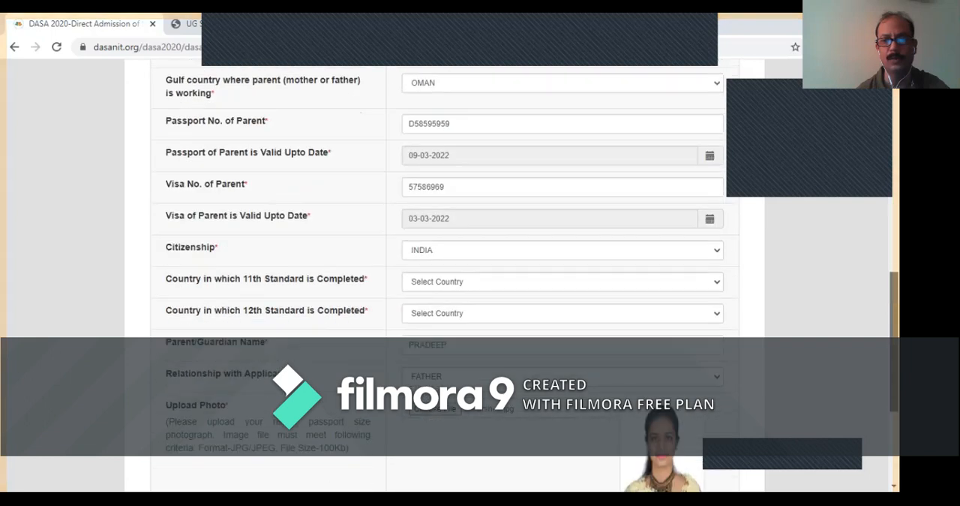
{"action": "scroll", "coordinate": [450, 278], "scroll_direction": "down", "scroll_amount": 1}
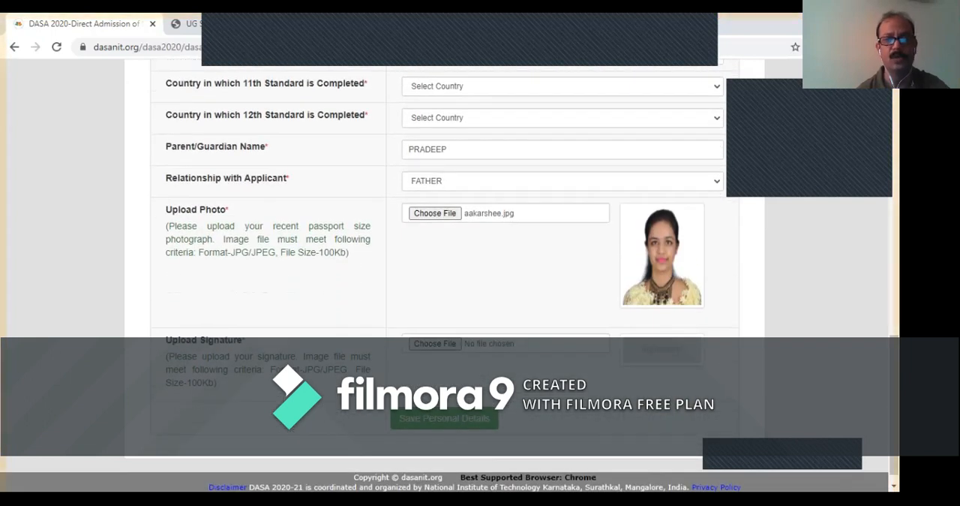
{"action": "left_click", "coordinate": [435, 344]}
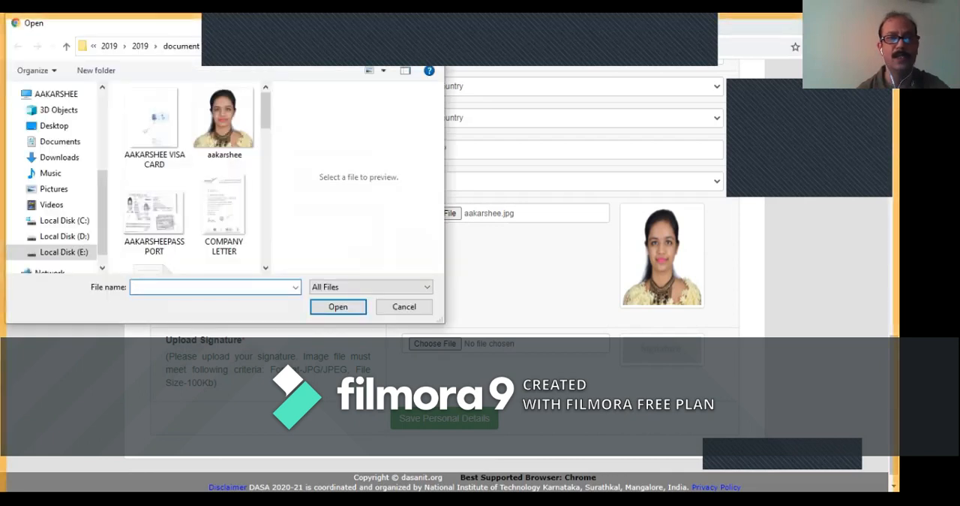
{"action": "scroll", "coordinate": [157, 112], "scroll_direction": "down", "scroll_amount": 5}
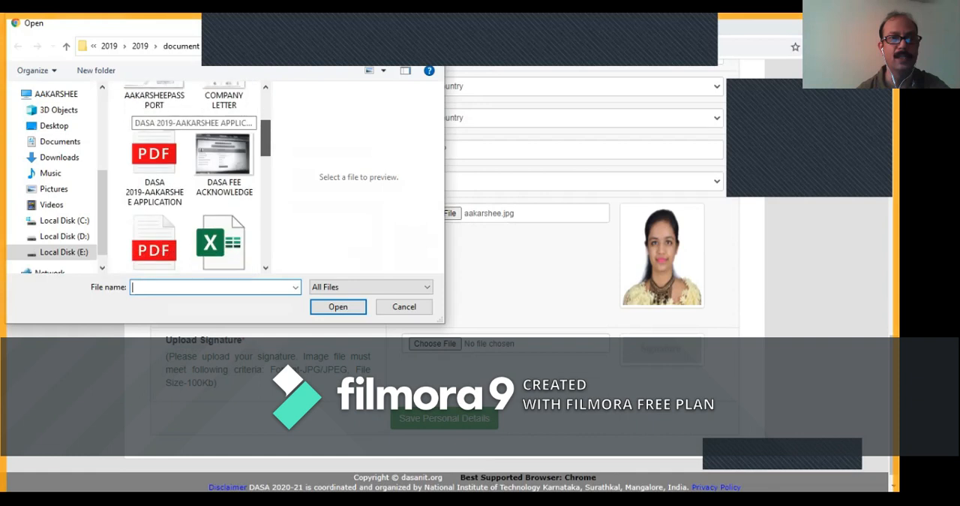
{"action": "left_click_drag", "start_coordinate": [265, 189], "coordinate": [265, 191]}
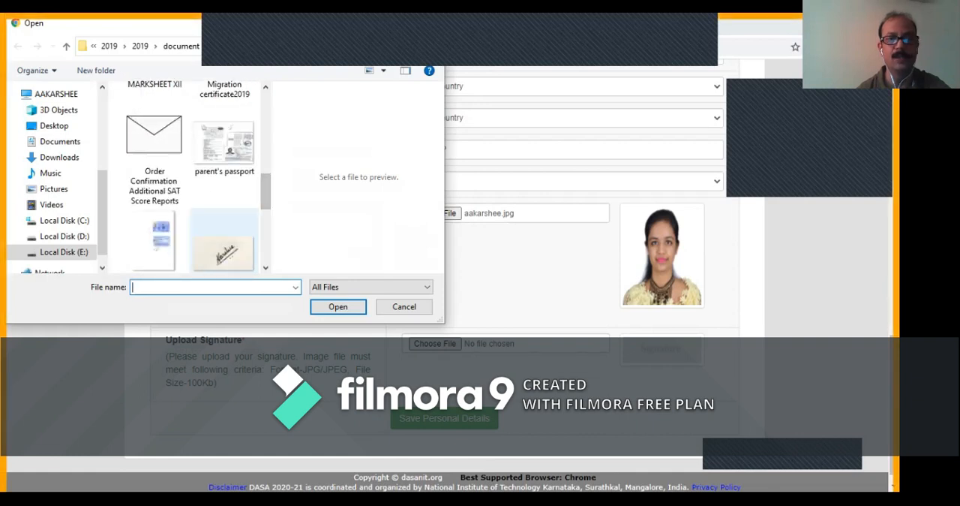
{"action": "left_click", "coordinate": [224, 251]}
{"action": "left_click", "coordinate": [338, 306]}
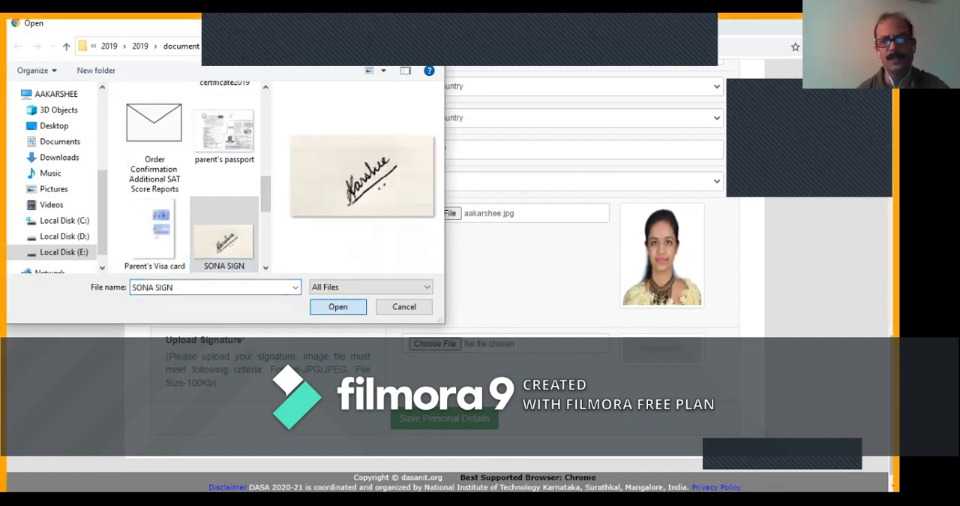
{"action": "left_click", "coordinate": [444, 418]}
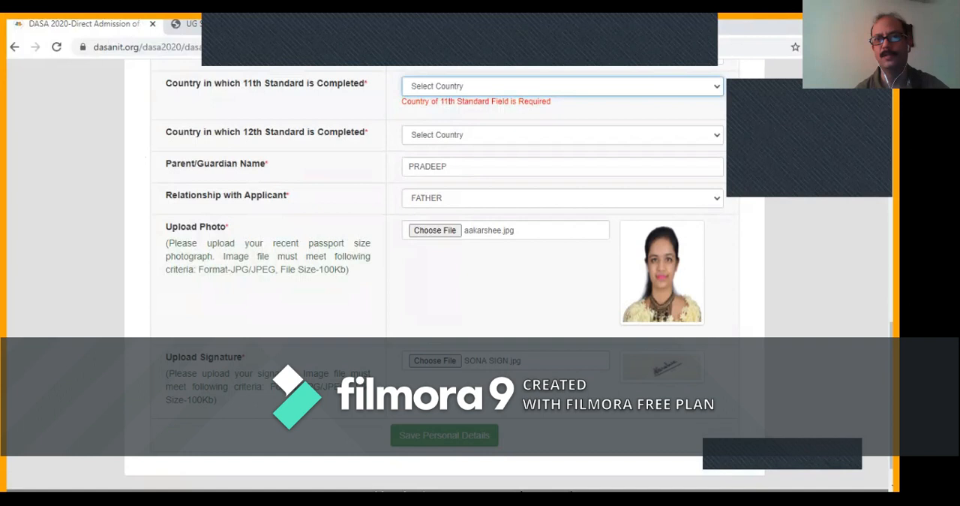
{"action": "left_click", "coordinate": [444, 435]}
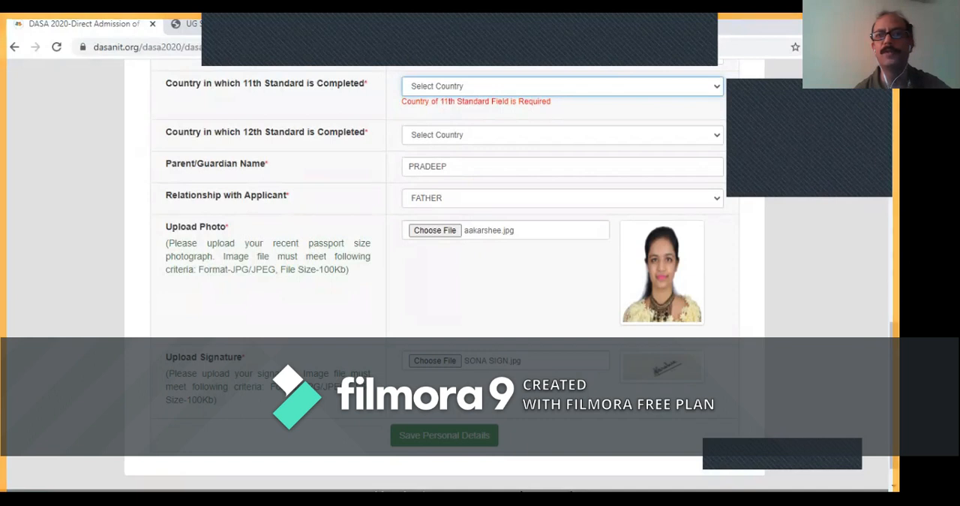
- Set the countries in which 11th and 12th Standard were completed to OMAN
{"action": "scroll", "coordinate": [450, 262], "scroll_direction": "up", "scroll_amount": 1}
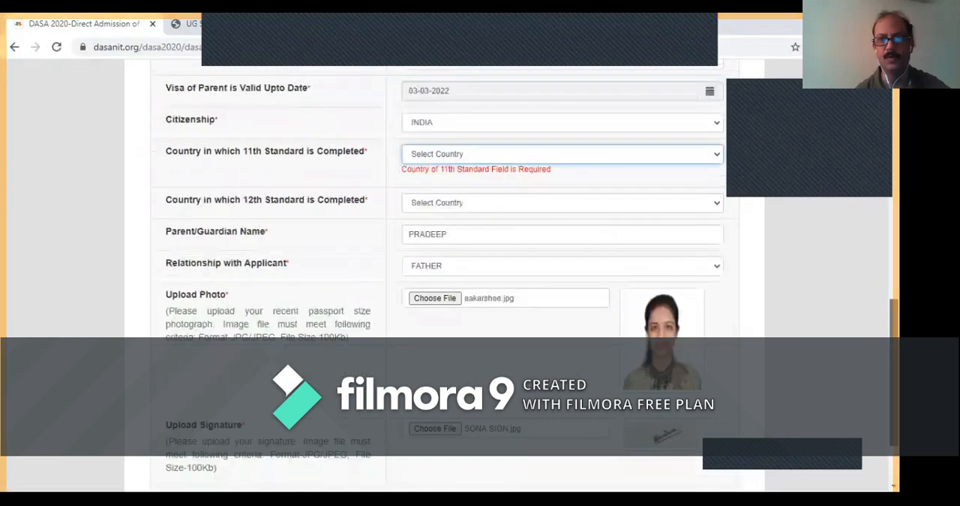
{"action": "scroll", "coordinate": [450, 263], "scroll_direction": "up", "scroll_amount": 2}
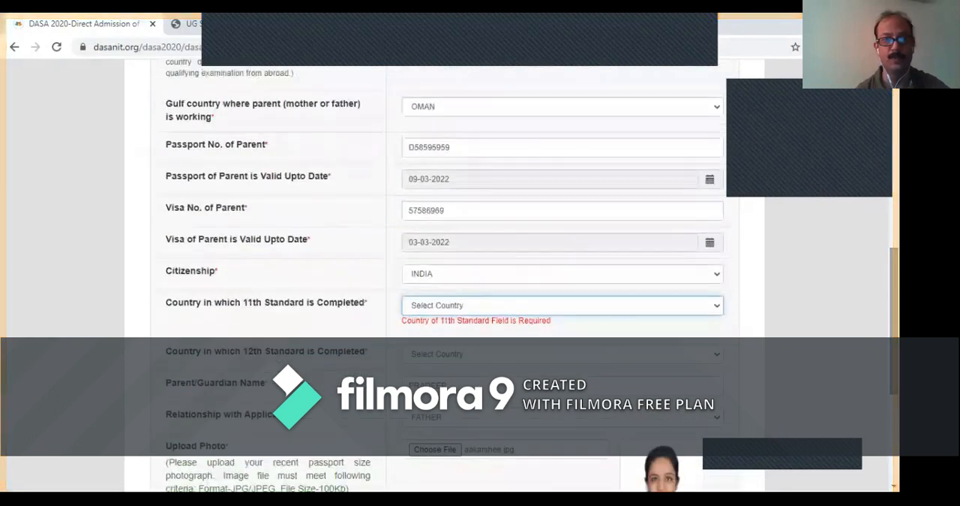
{"action": "left_click", "coordinate": [563, 305]}
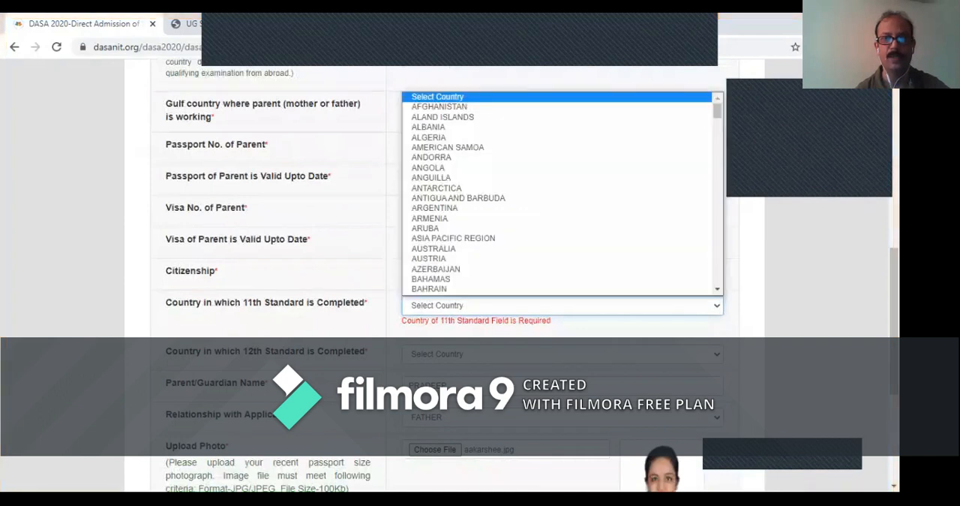
{"action": "key", "text": "o"}
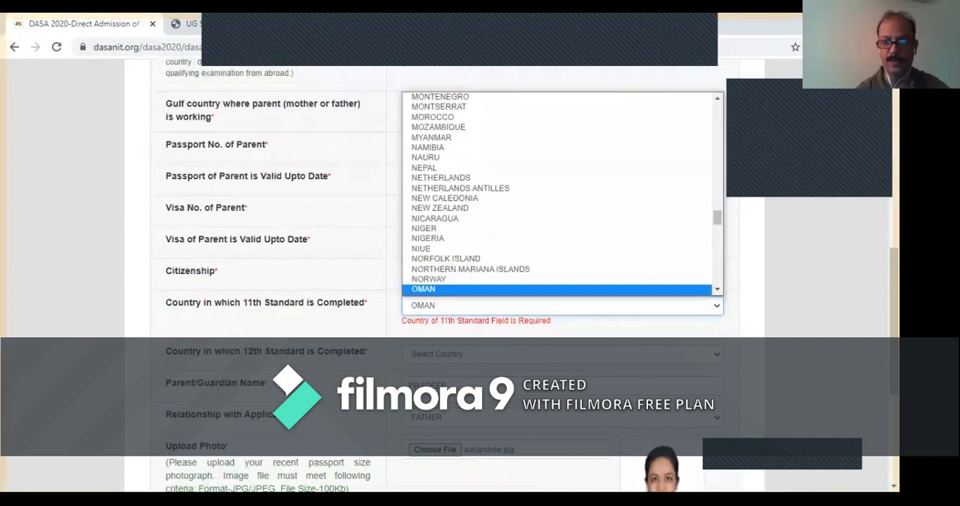
{"action": "key", "text": "Return"}
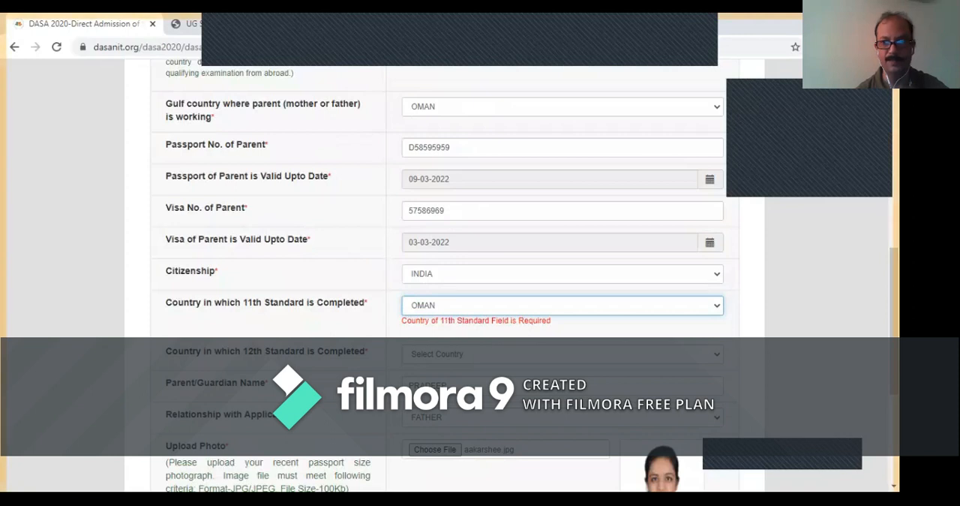
{"action": "left_click", "coordinate": [563, 355]}
{"action": "key", "text": "o"}
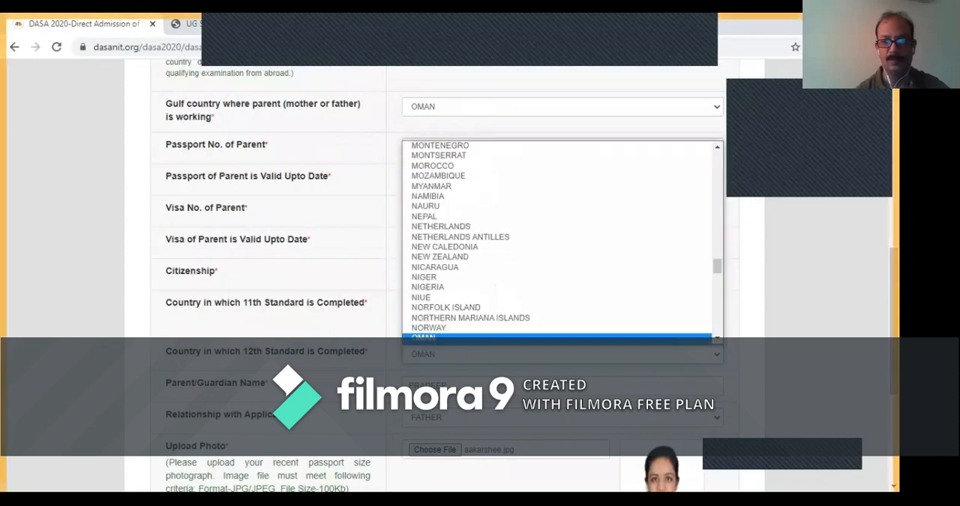
{"action": "key", "text": "Return"}
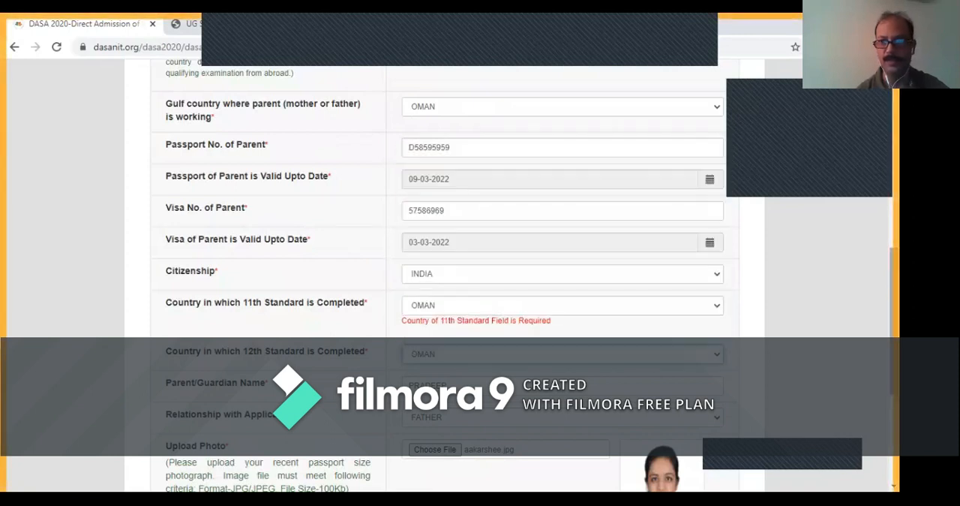
- Save the personal details and proceed to the Contact Details page of the application
{"action": "scroll", "coordinate": [480, 271], "scroll_direction": "down", "scroll_amount": 3}
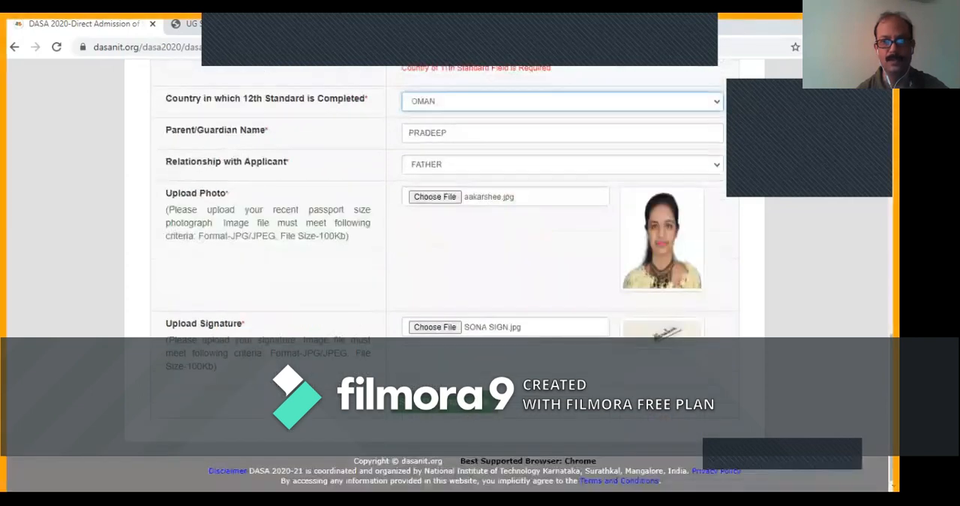
{"action": "left_click", "coordinate": [444, 404]}
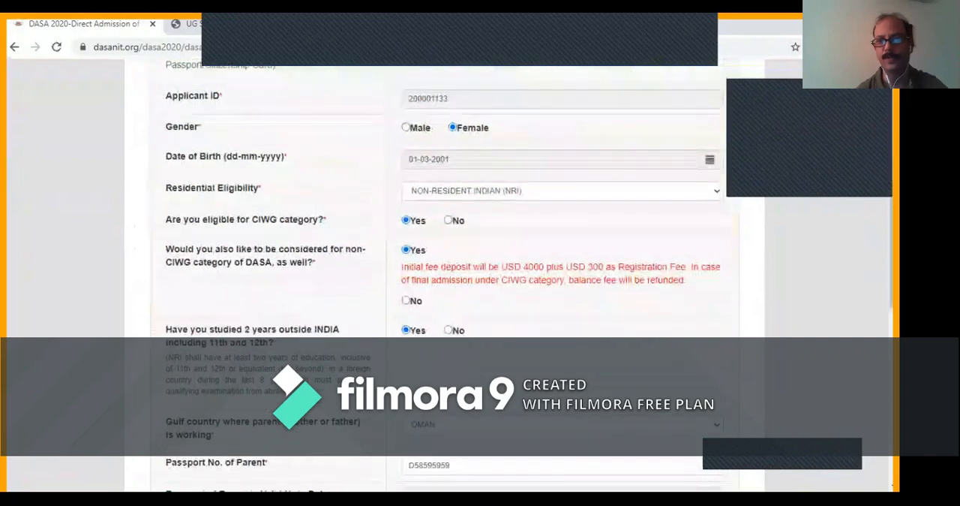
{"action": "scroll", "coordinate": [443, 285], "scroll_direction": "down", "scroll_amount": 5}
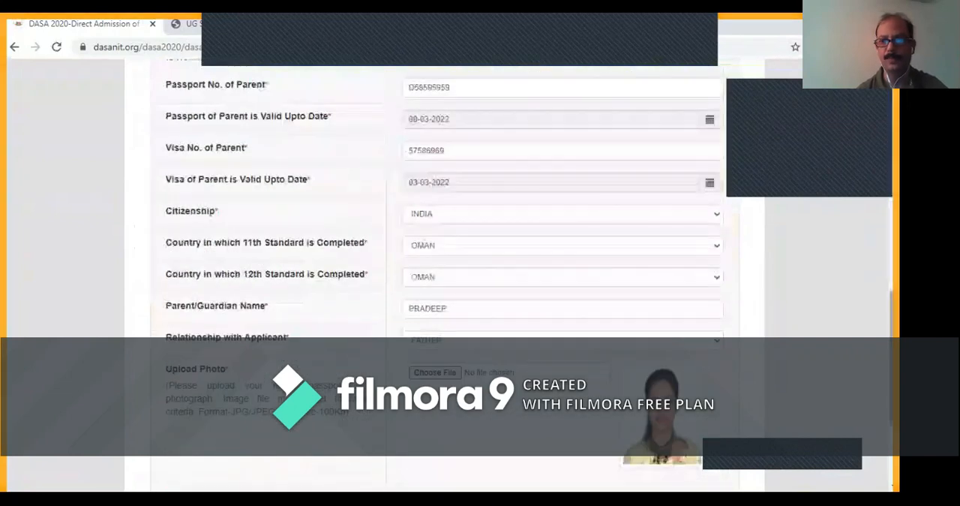
{"action": "scroll", "coordinate": [442, 285], "scroll_direction": "down", "scroll_amount": 2}
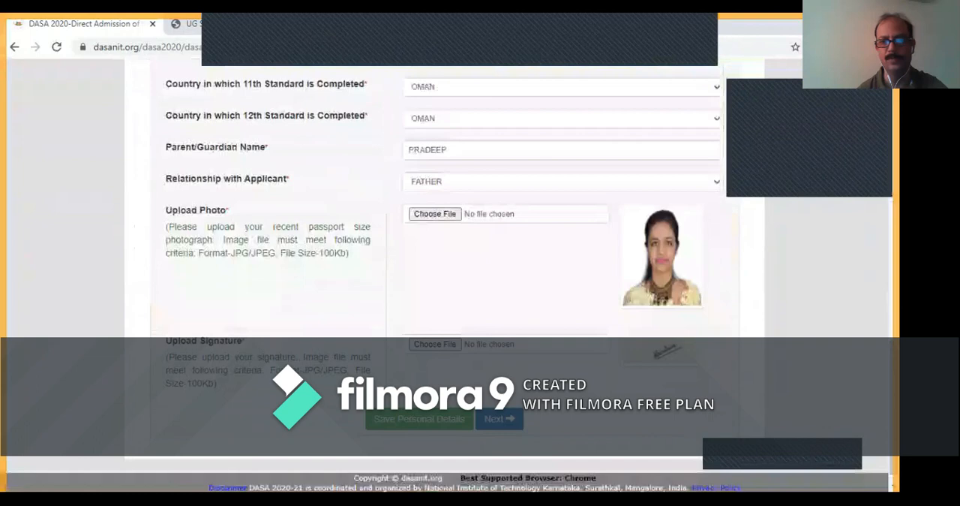
{"action": "left_click", "coordinate": [499, 419]}
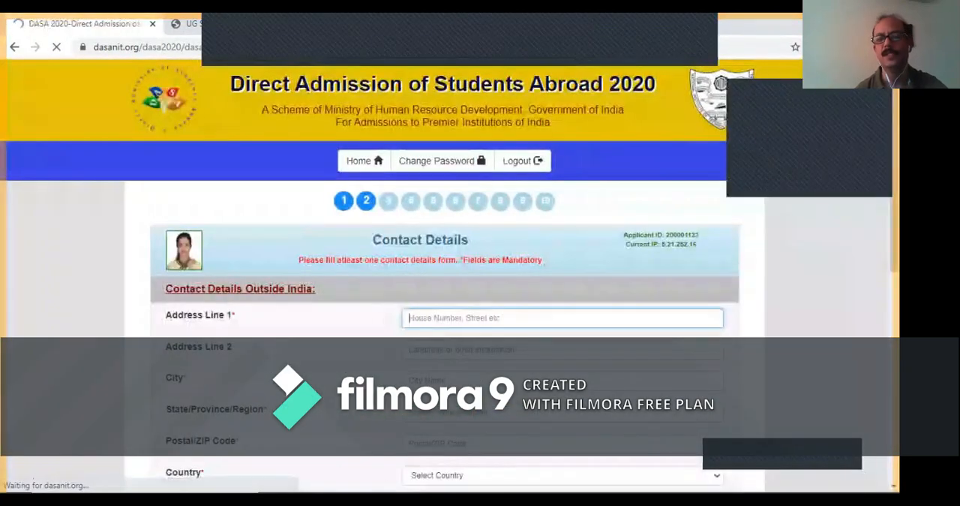
- Enter the applicant's first address line and city in the contact details outside India
{"action": "scroll", "coordinate": [442, 285], "scroll_direction": "down", "scroll_amount": 1}
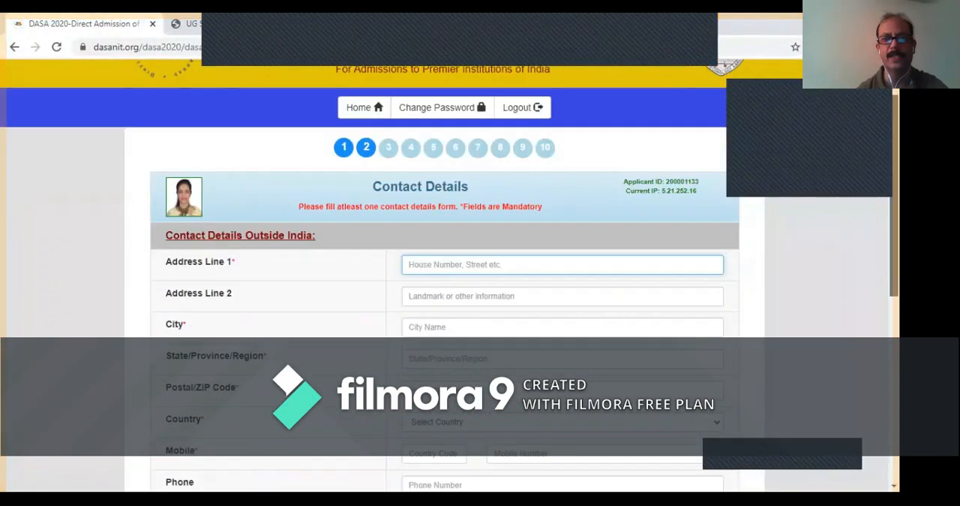
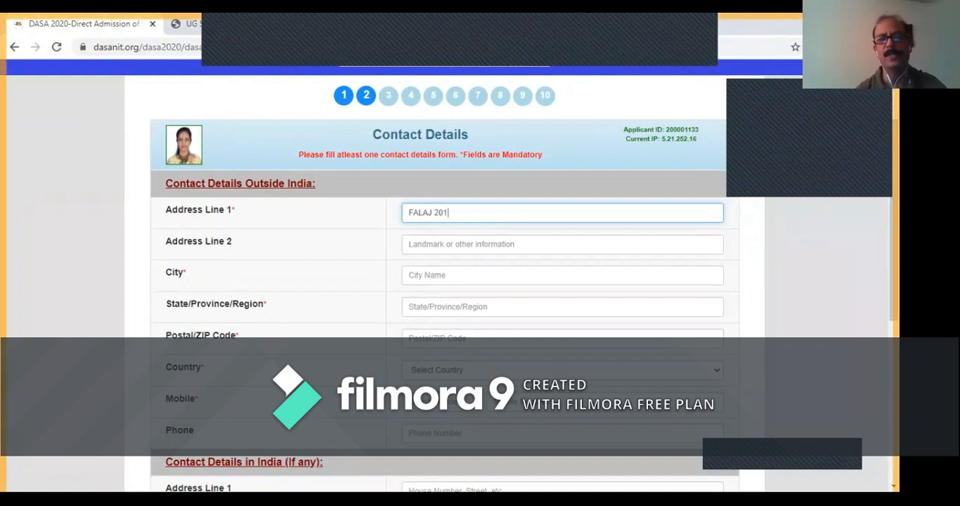
{"action": "left_click", "coordinate": [562, 275]}
{"action": "type", "text": "S"}
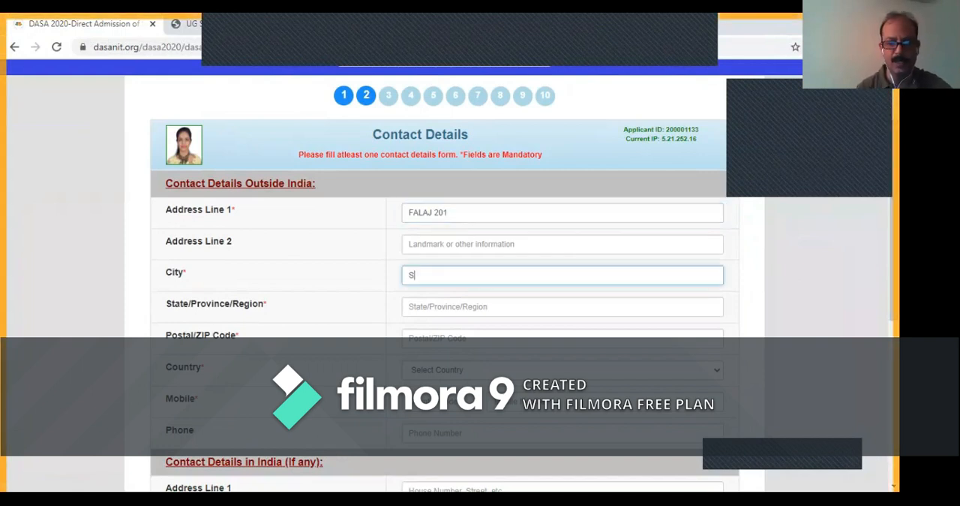
{"action": "type", "text": "OHaR"}
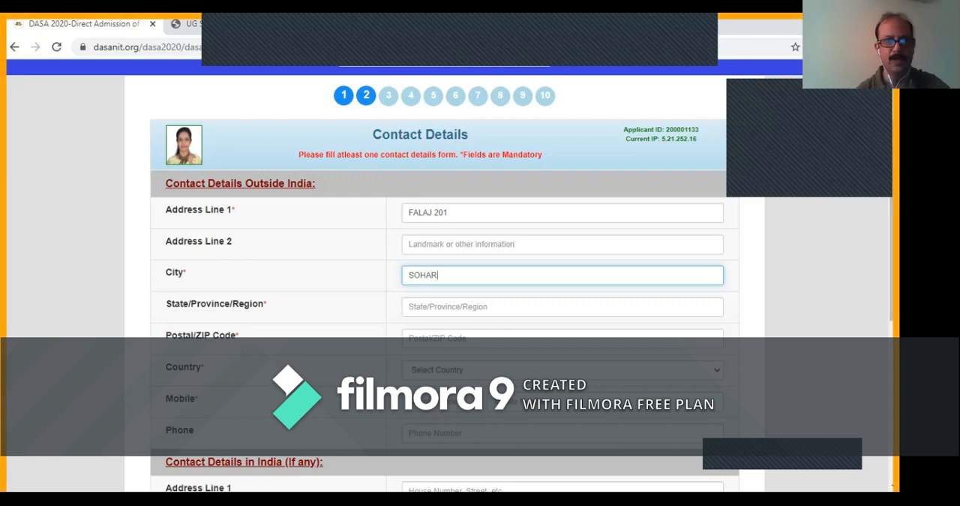
- Fill in the state or region and postal code of the address outside India, and set its country to OMAN
{"action": "key", "text": "Tab"}
{"action": "type", "text": "AL "}
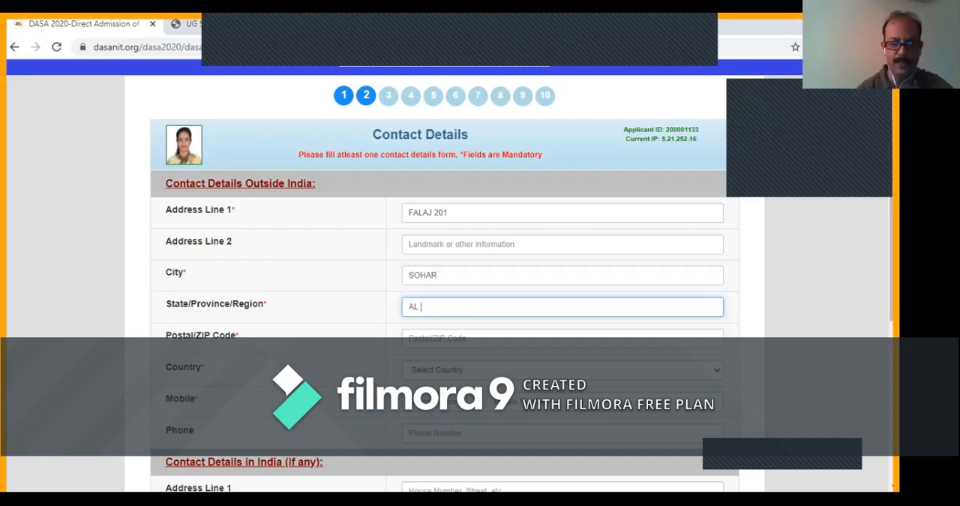
{"action": "type", "text": "BATINAH"}
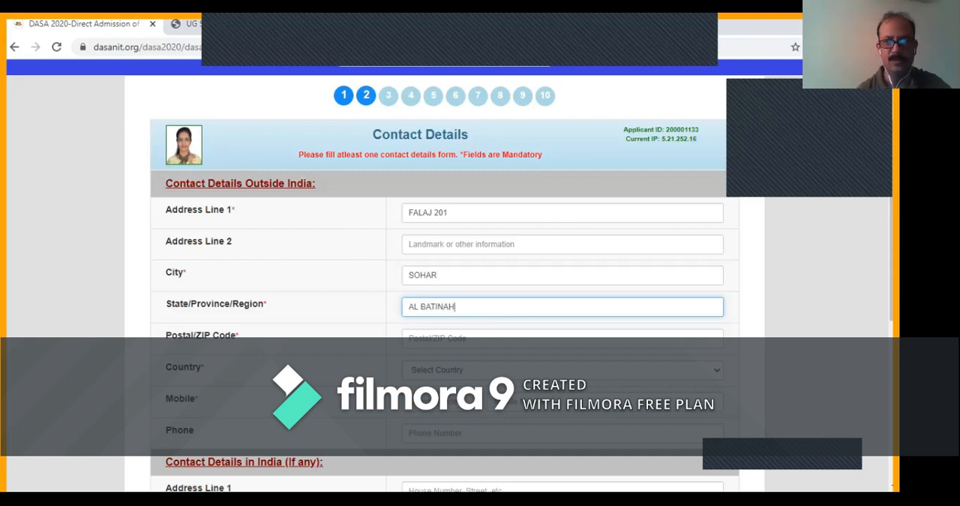
{"action": "key", "text": "Tab"}
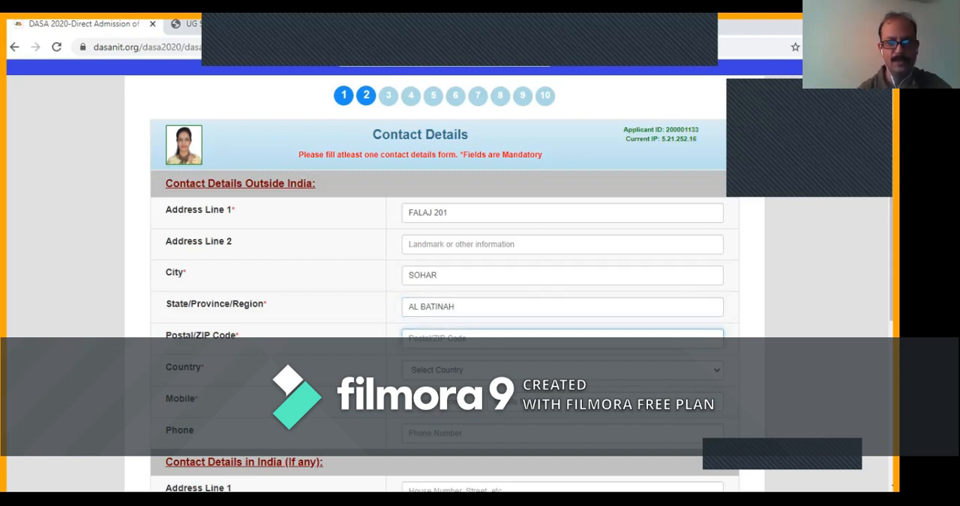
{"action": "type", "text": "322"}
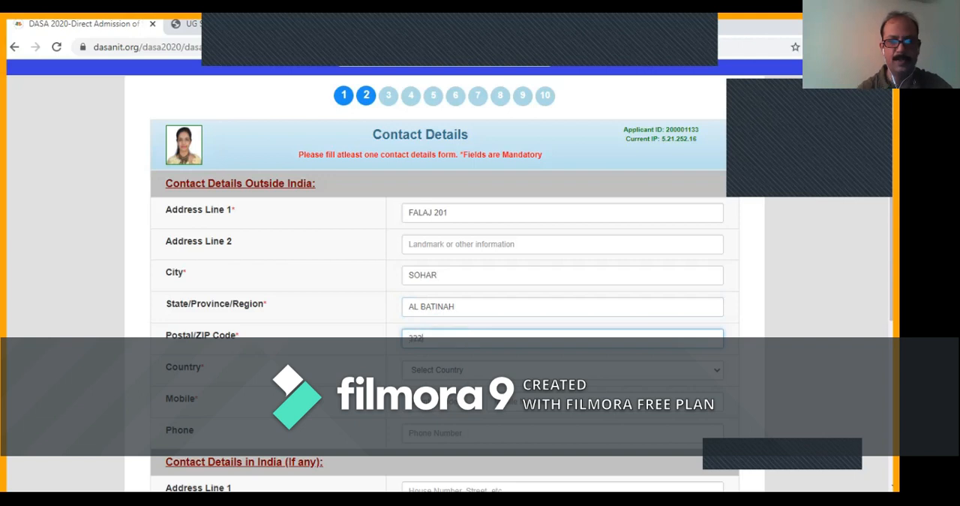
{"action": "left_click", "coordinate": [562, 370]}
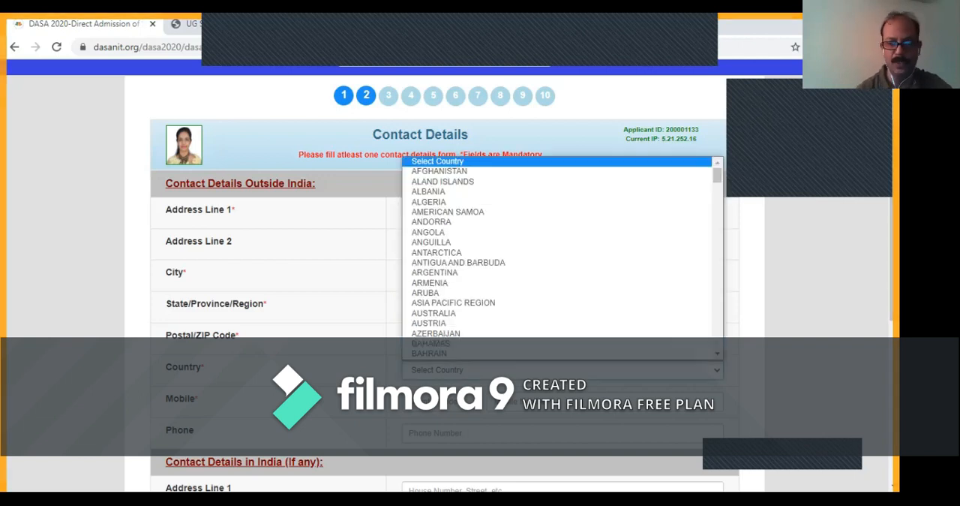
{"action": "key", "text": "o"}
{"action": "key", "text": "Return"}
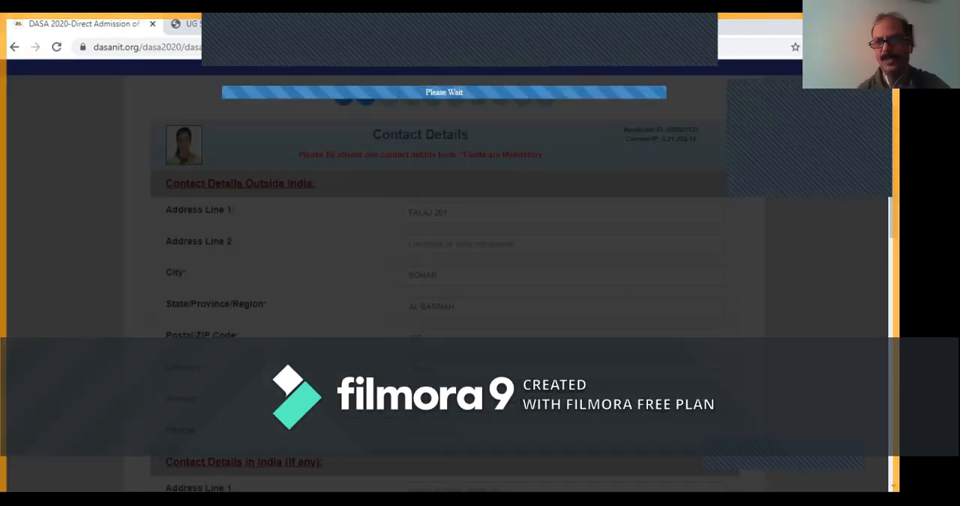
- Enter the applicant's mobile number in the contact details outside India
{"action": "scroll", "coordinate": [450, 278], "scroll_direction": "down", "scroll_amount": 2}
{"action": "scroll", "coordinate": [450, 277], "scroll_direction": "down", "scroll_amount": 2}
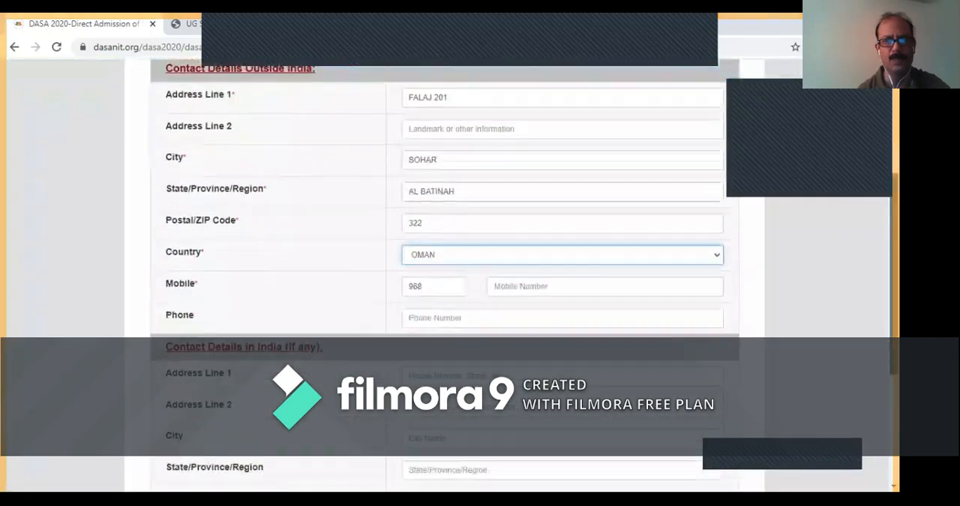
{"action": "left_click", "coordinate": [562, 235]}
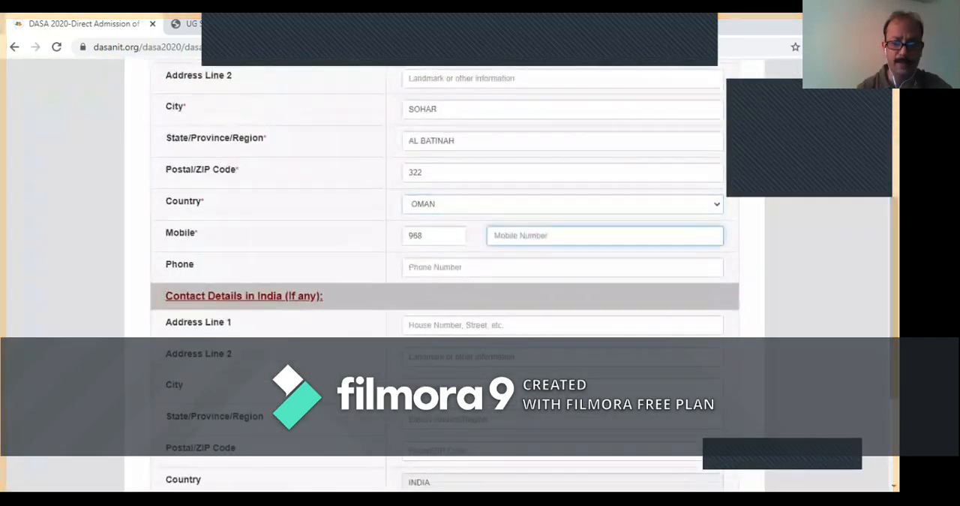
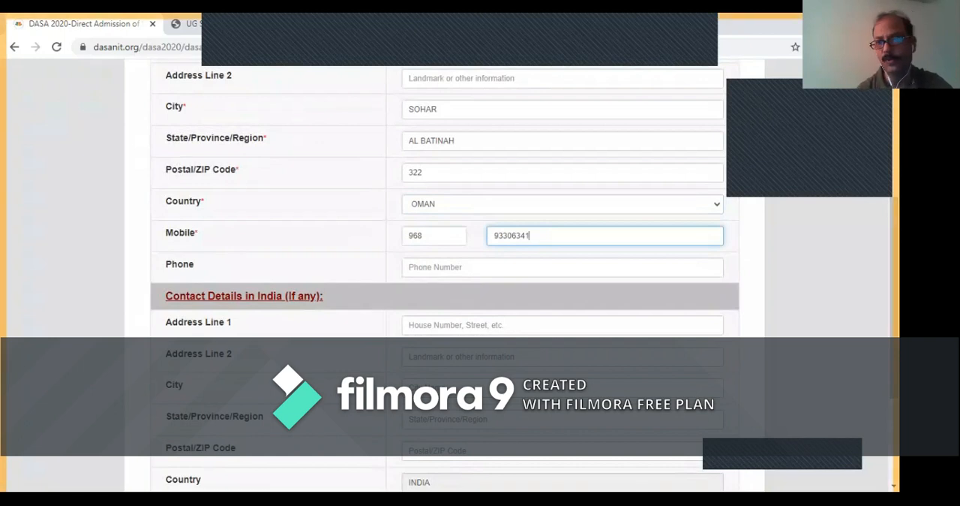
- Save the contact details, leaving the optional contact details in India blank
{"action": "scroll", "coordinate": [444, 277], "scroll_direction": "down", "scroll_amount": 3}
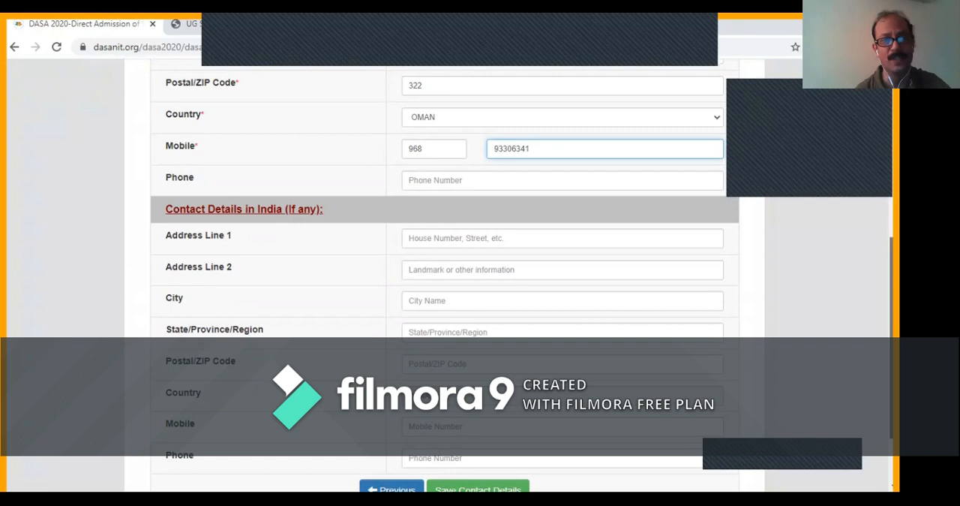
{"action": "scroll", "coordinate": [445, 278], "scroll_direction": "down", "scroll_amount": 1}
{"action": "scroll", "coordinate": [444, 277], "scroll_direction": "down", "scroll_amount": 1}
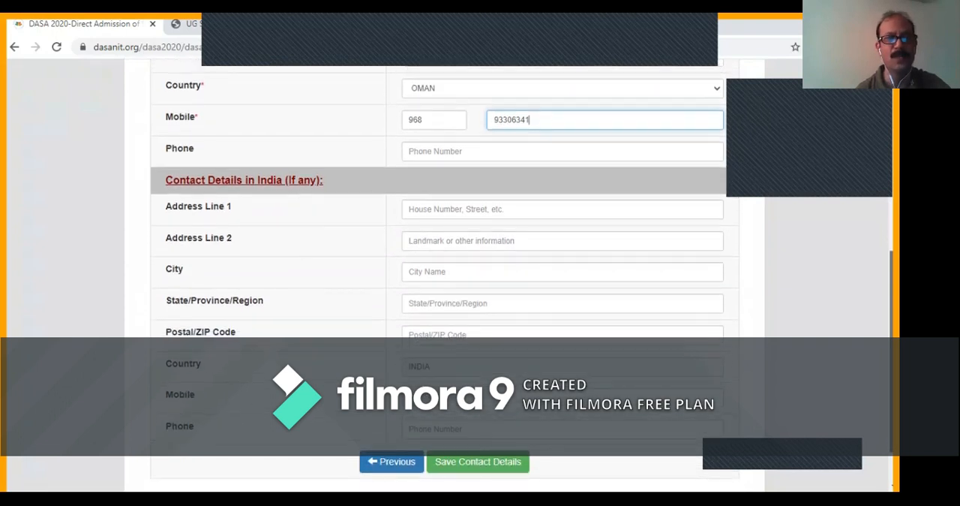
{"action": "scroll", "coordinate": [444, 277], "scroll_direction": "down", "scroll_amount": 1}
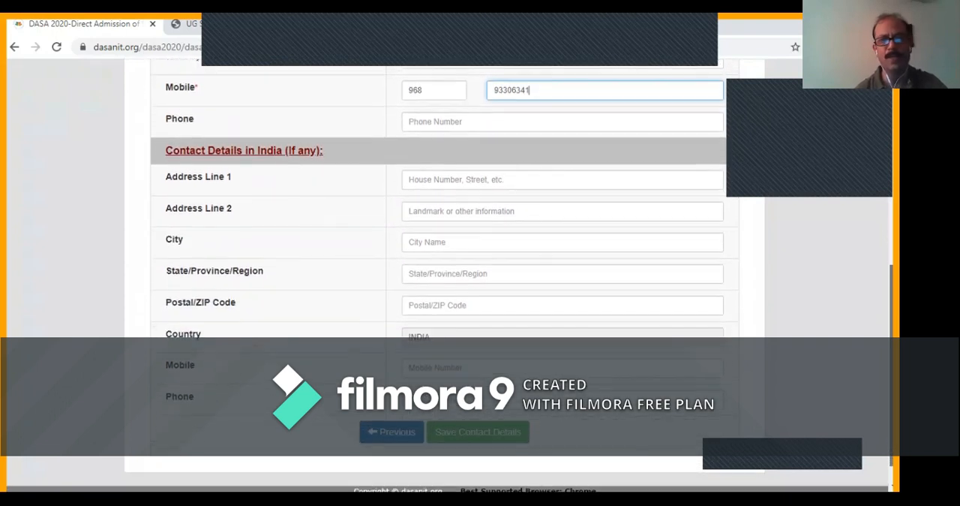
{"action": "scroll", "coordinate": [444, 278], "scroll_direction": "down", "scroll_amount": 1}
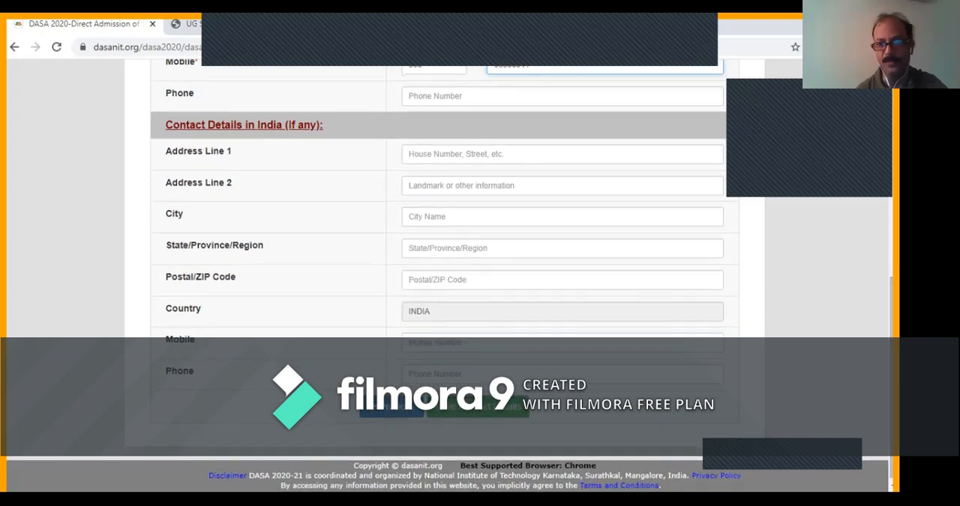
{"action": "left_click", "coordinate": [478, 407]}
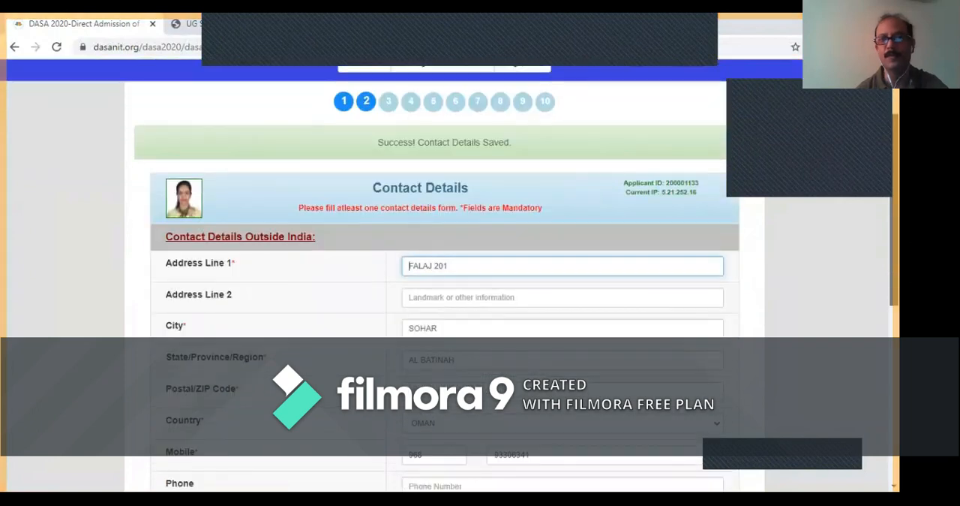
- Proceed from the saved contact details to the Passport Details of Applicant page
{"action": "scroll", "coordinate": [445, 285], "scroll_direction": "down", "scroll_amount": 1}
{"action": "scroll", "coordinate": [444, 285], "scroll_direction": "up", "scroll_amount": 1}
{"action": "scroll", "coordinate": [444, 285], "scroll_direction": "down", "scroll_amount": 2}
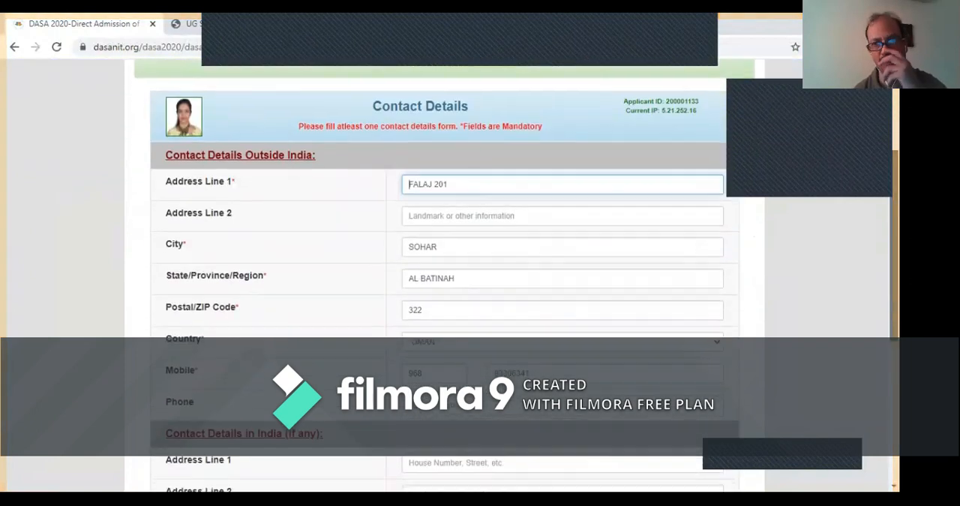
{"action": "scroll", "coordinate": [445, 285], "scroll_direction": "down", "scroll_amount": 4}
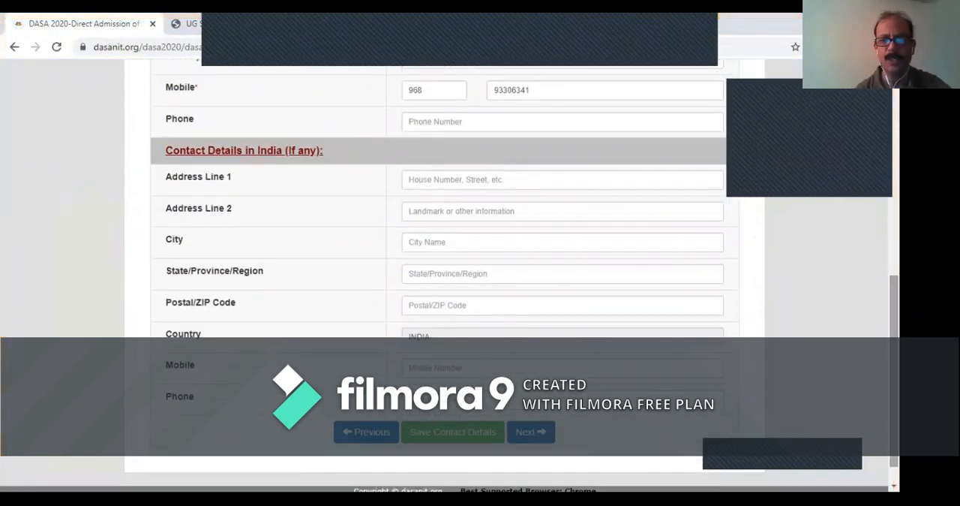
{"action": "left_click", "coordinate": [530, 432]}
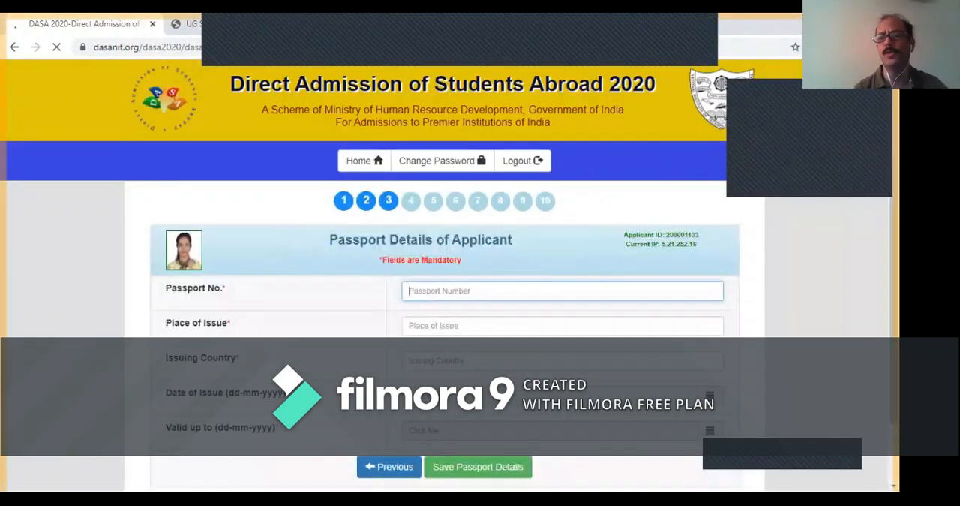
- Enter the applicant's passport number, with MUSCAT as place of issue and OMAN as issuing country
{"action": "left_click_drag", "start_coordinate": [894, 263], "coordinate": [895, 293]}
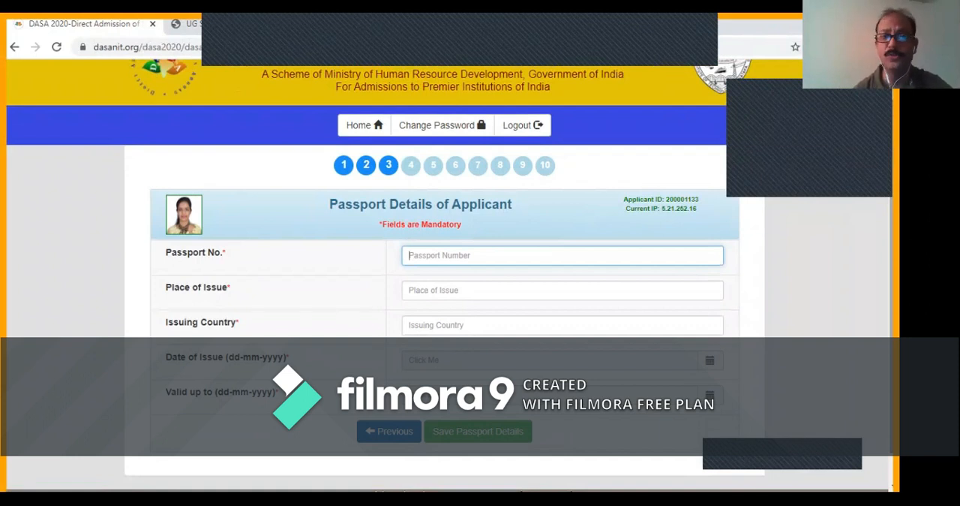
{"action": "key", "text": "Tab"}
{"action": "type", "text": "MUSCAT"}
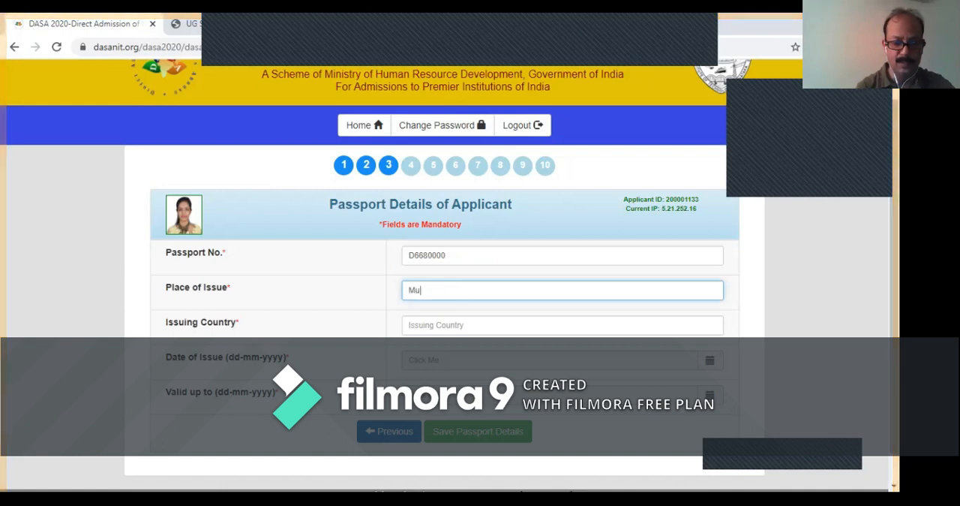
{"action": "key", "text": "Tab"}
{"action": "type", "text": "OMAN"}
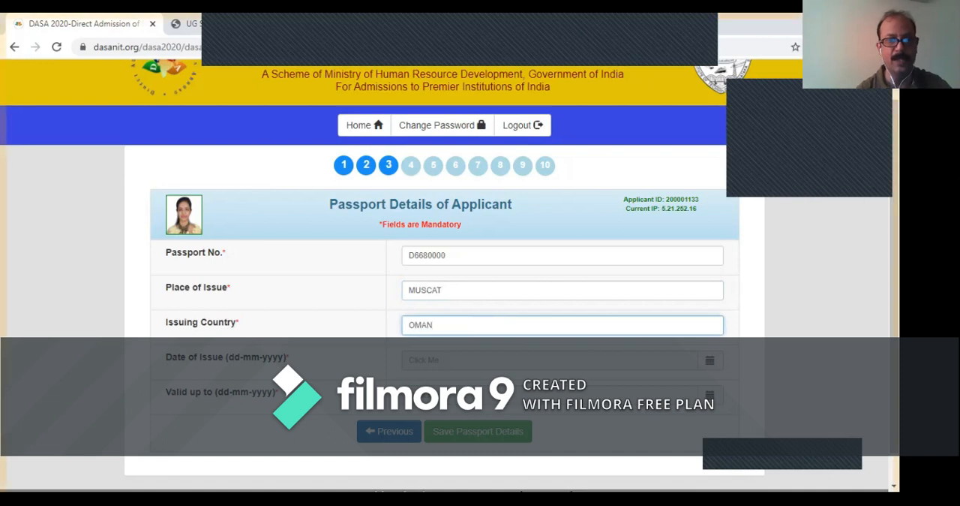
- Set the passport's date of issue to 02-09-2020 and its validity end date to 27-06-2028
{"action": "key", "text": "Tab"}
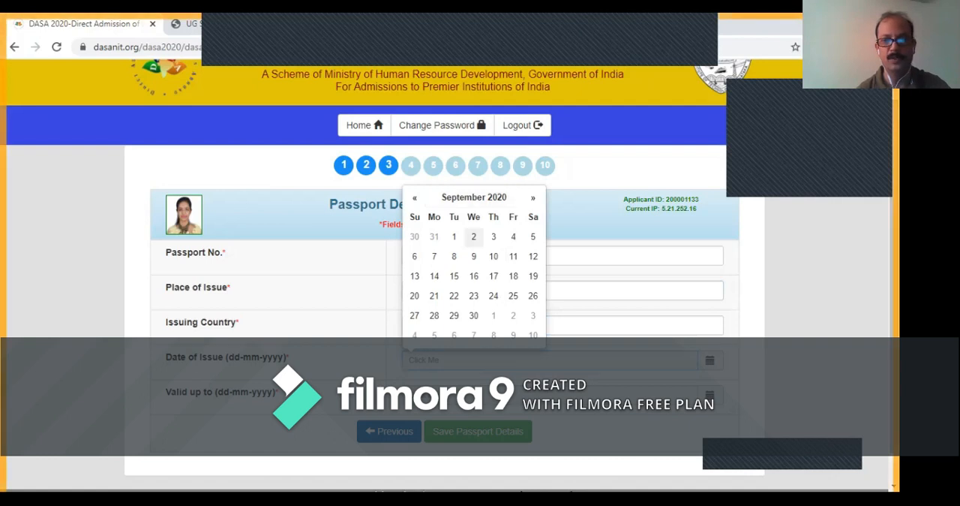
{"action": "left_click", "coordinate": [473, 236]}
{"action": "left_click", "coordinate": [550, 394]}
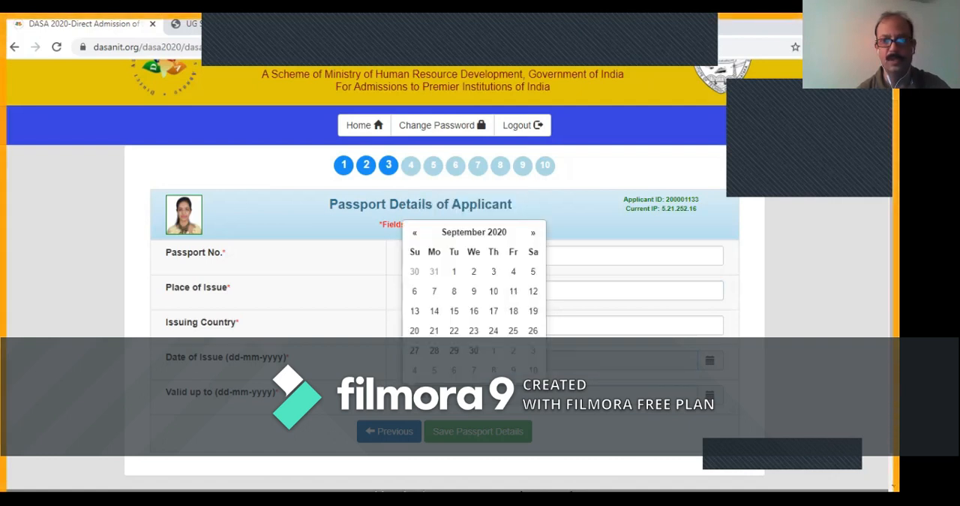
{"action": "left_click", "coordinate": [474, 232]}
{"action": "left_click", "coordinate": [530, 250]}
{"action": "left_click", "coordinate": [529, 250]}
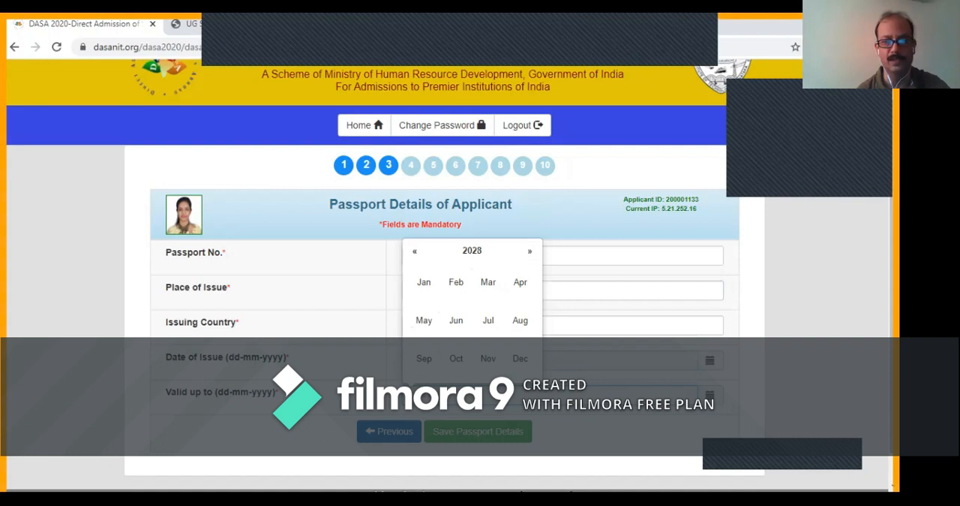
{"action": "left_click", "coordinate": [456, 320]}
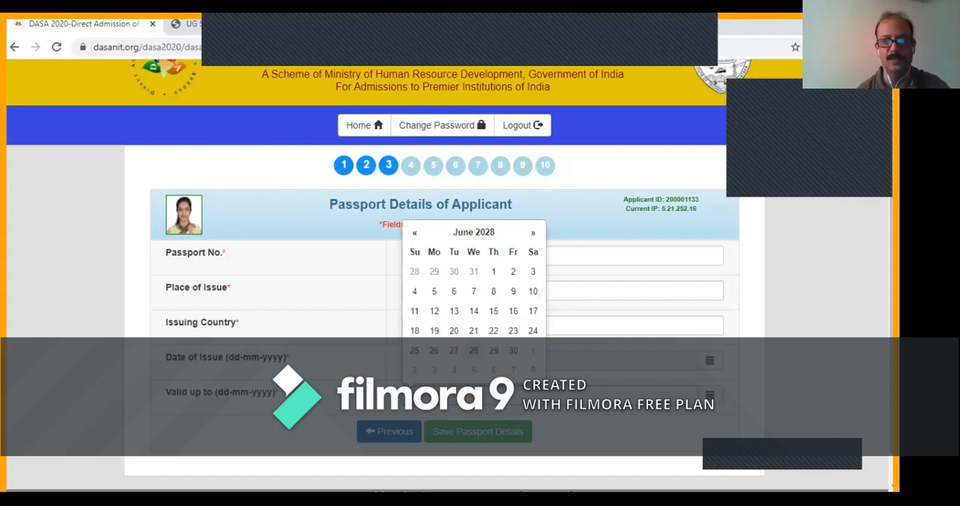
{"action": "left_click", "coordinate": [454, 350]}
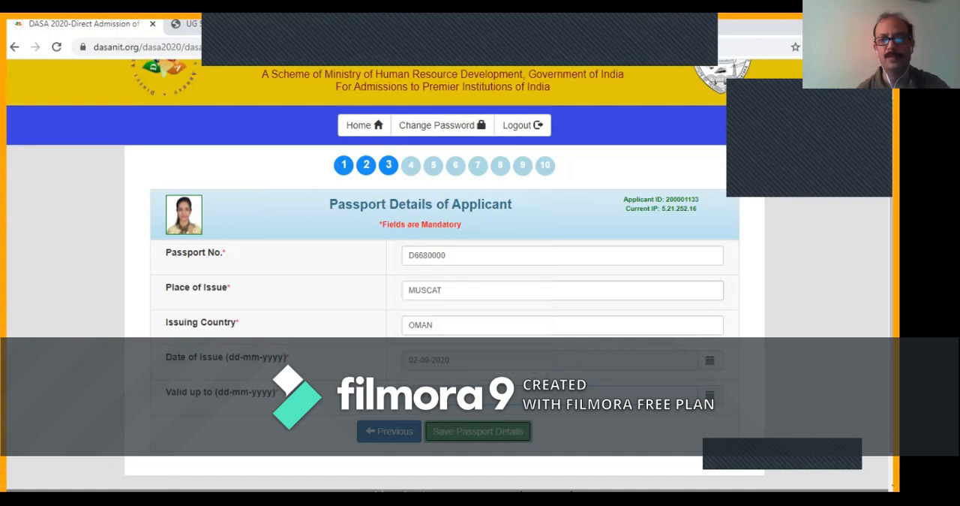
- Save the passport details and proceed to the Qualifying Examination Details page
{"action": "left_click", "coordinate": [478, 431]}
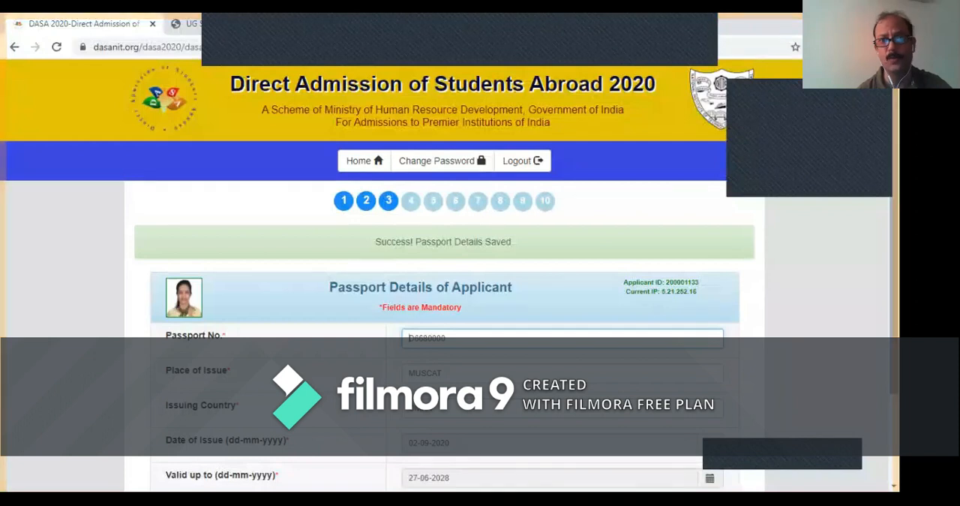
{"action": "scroll", "coordinate": [443, 300], "scroll_direction": "down", "scroll_amount": 3}
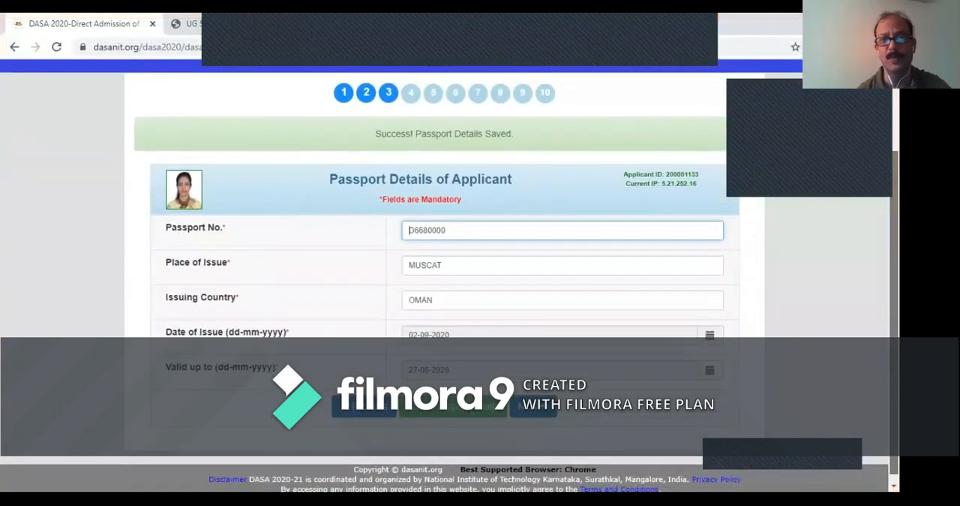
{"action": "left_click", "coordinate": [531, 398]}
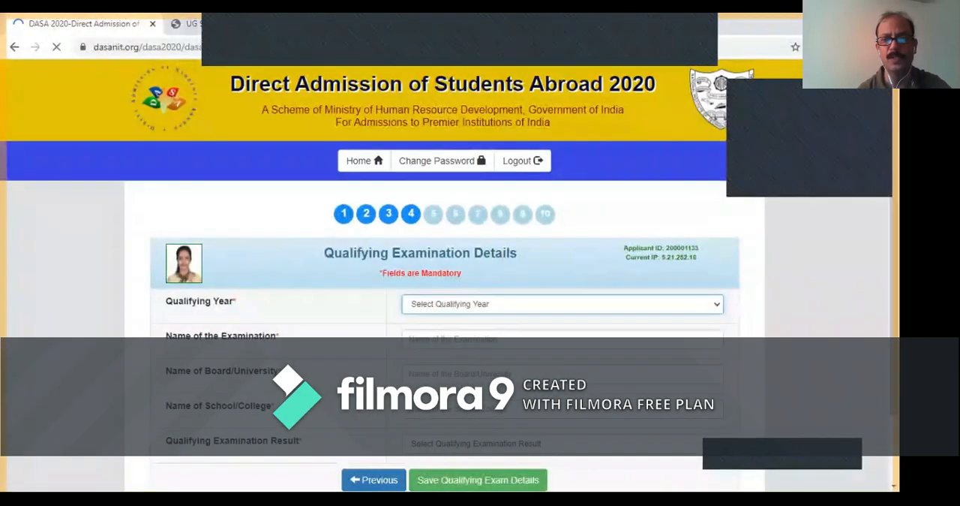
- Set the qualifying year to 2020 and enter SSSE as the name of the examination
{"action": "scroll", "coordinate": [443, 300], "scroll_direction": "down", "scroll_amount": 2}
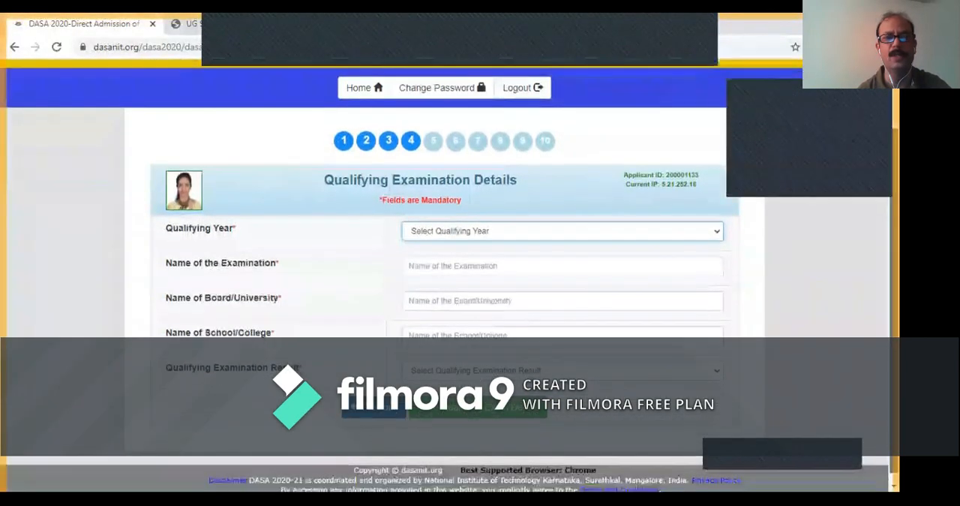
{"action": "left_click", "coordinate": [563, 231]}
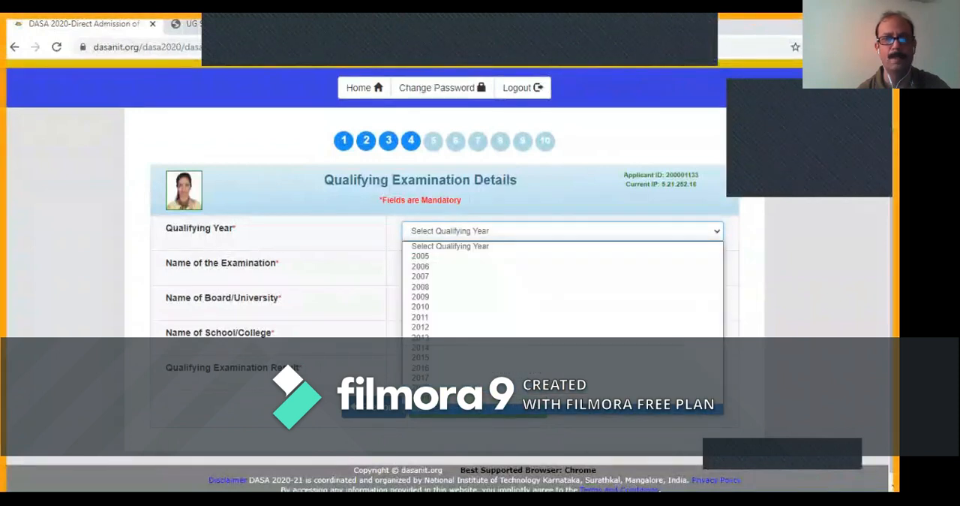
{"action": "left_click", "coordinate": [563, 409]}
{"action": "key", "text": "Tab"}
{"action": "type", "text": "w"}
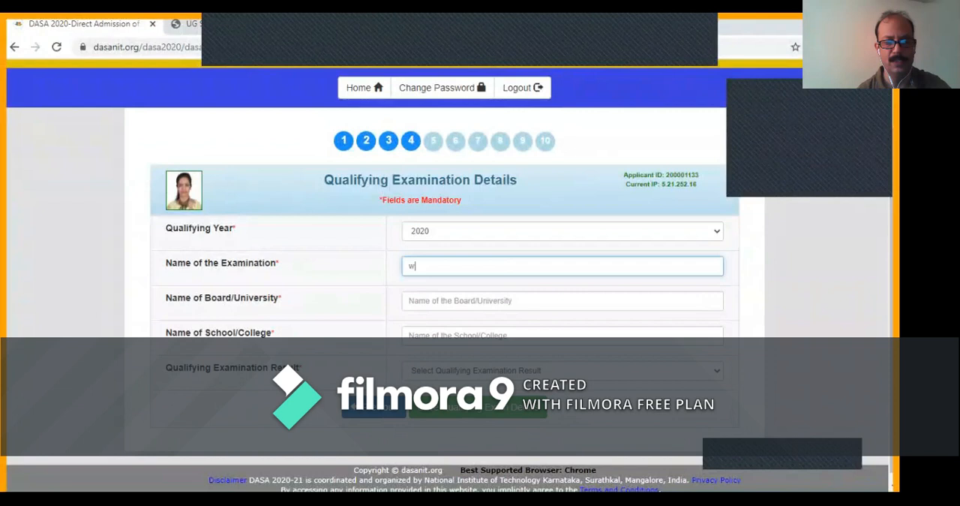
{"action": "key", "text": "BackSpace"}
{"action": "type", "text": "SSSE"}
{"action": "key", "text": "Tab"}
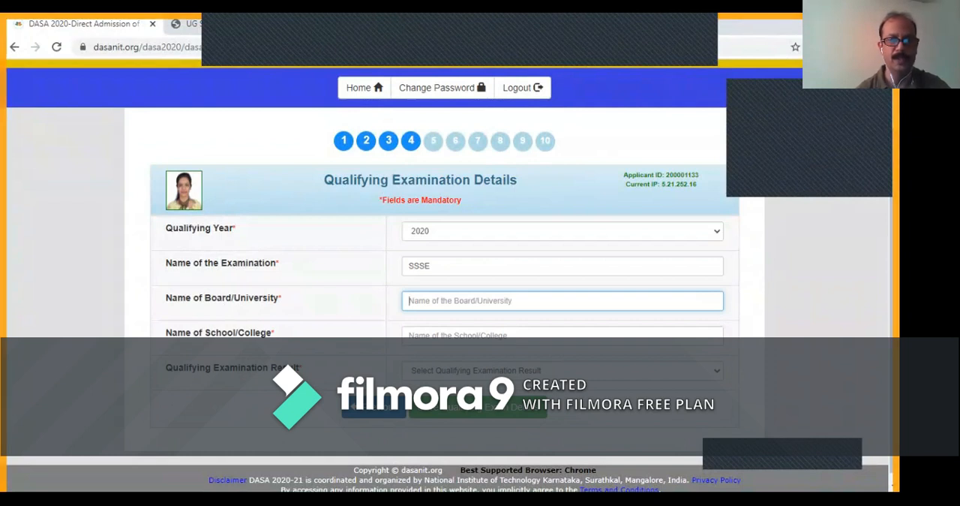
- Enter HDDHDK as the board and INDIAN SOHAT as the school, and set the qualifying examination result to PASS
{"action": "type", "text": "HDDHDK"}
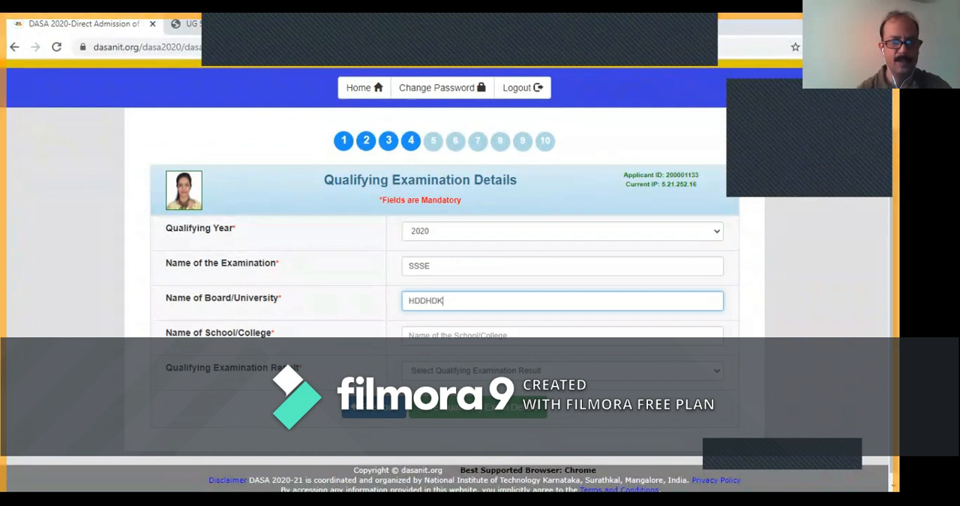
{"action": "key", "text": "Tab"}
{"action": "type", "text": "I"}
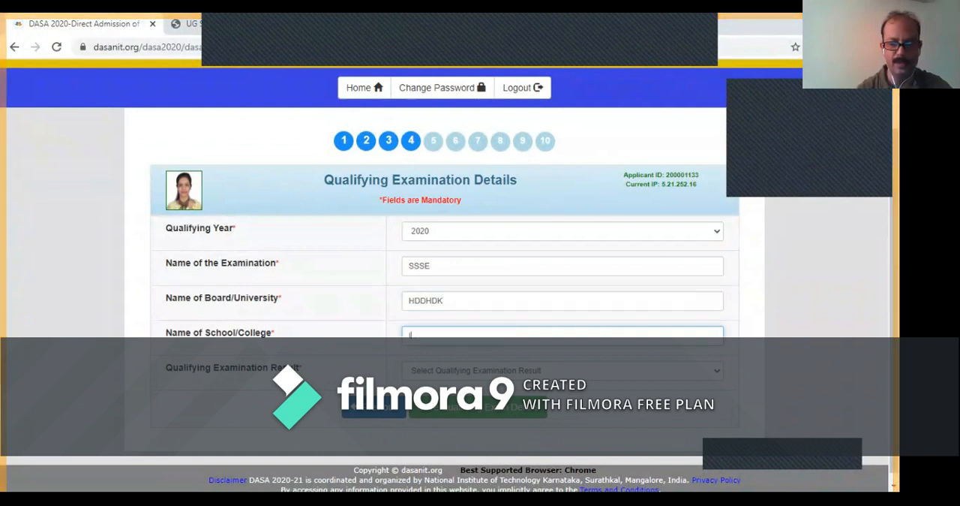
{"action": "type", "text": "NDIAN SOHAT"}
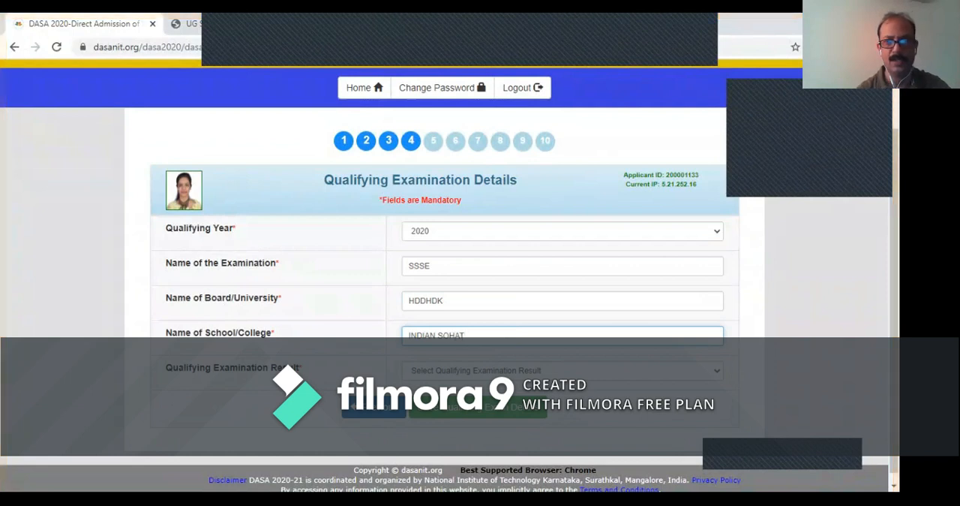
{"action": "left_click", "coordinate": [563, 370]}
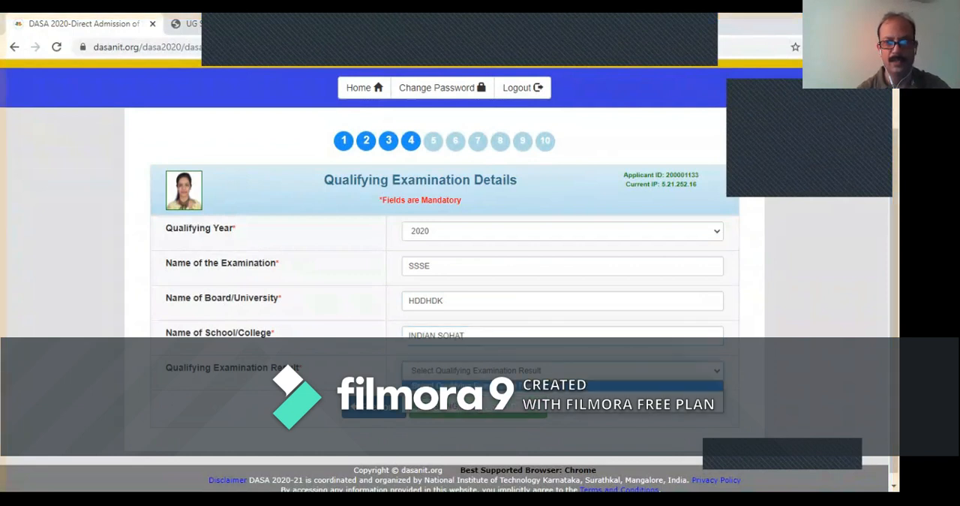
{"action": "left_click", "coordinate": [563, 396]}
- Set the Physics result to PASS with 100 marks obtained out of 100 total marks
{"action": "left_click_drag", "start_coordinate": [884, 240], "coordinate": [894, 344]}
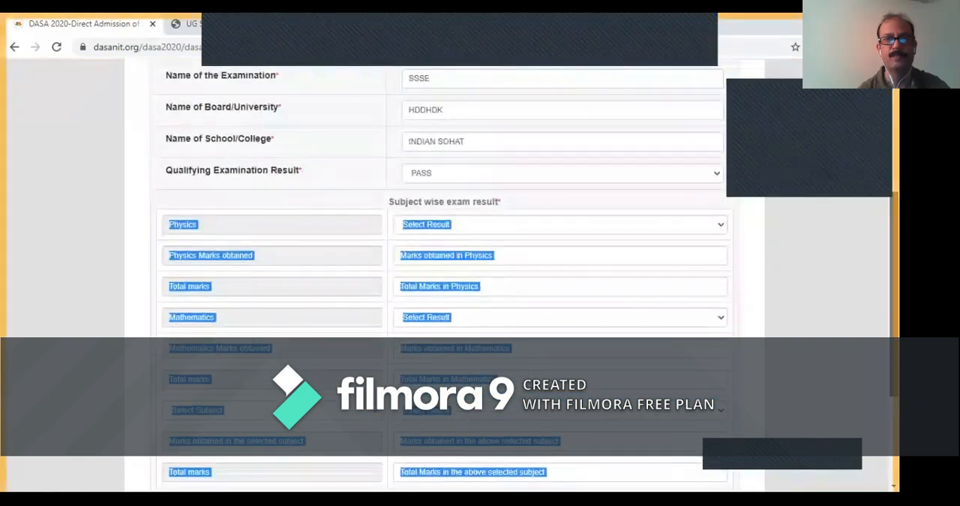
{"action": "left_click", "coordinate": [825, 300]}
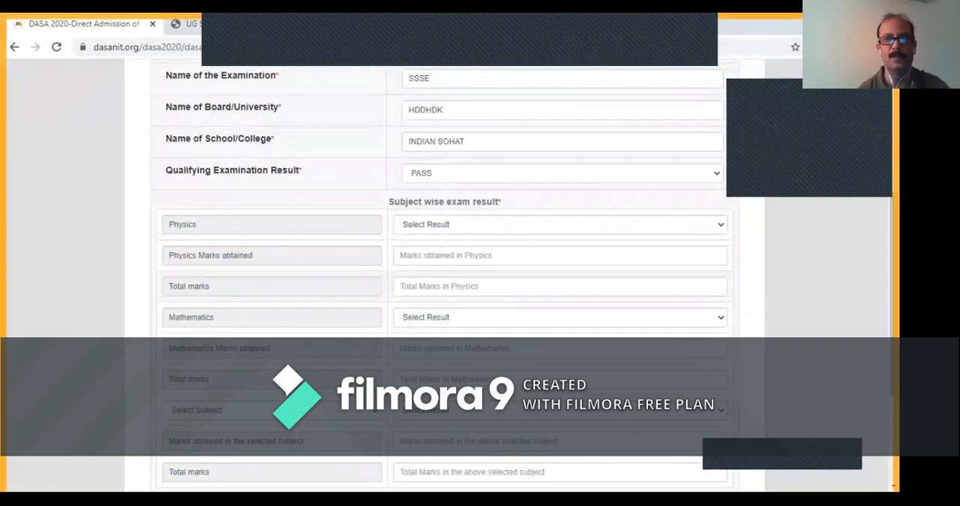
{"action": "left_click", "coordinate": [560, 224]}
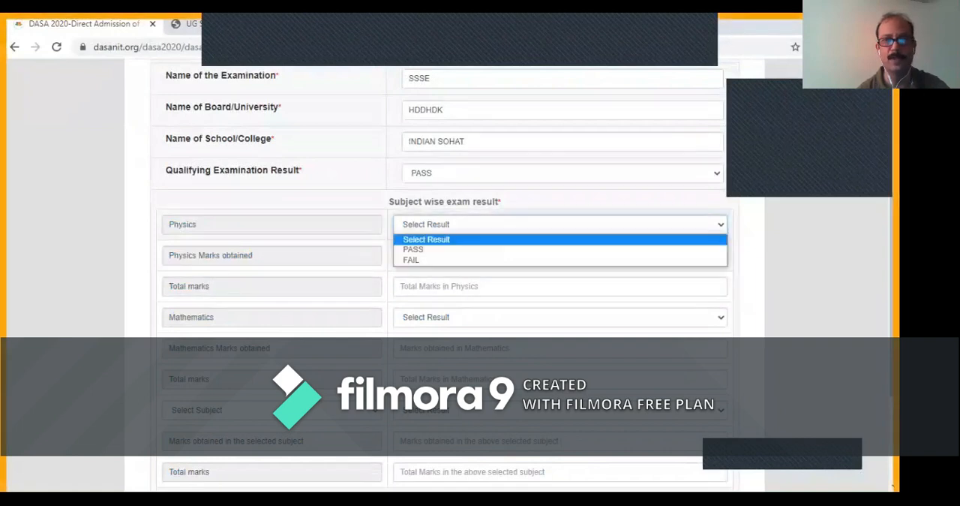
{"action": "key", "text": "Return"}
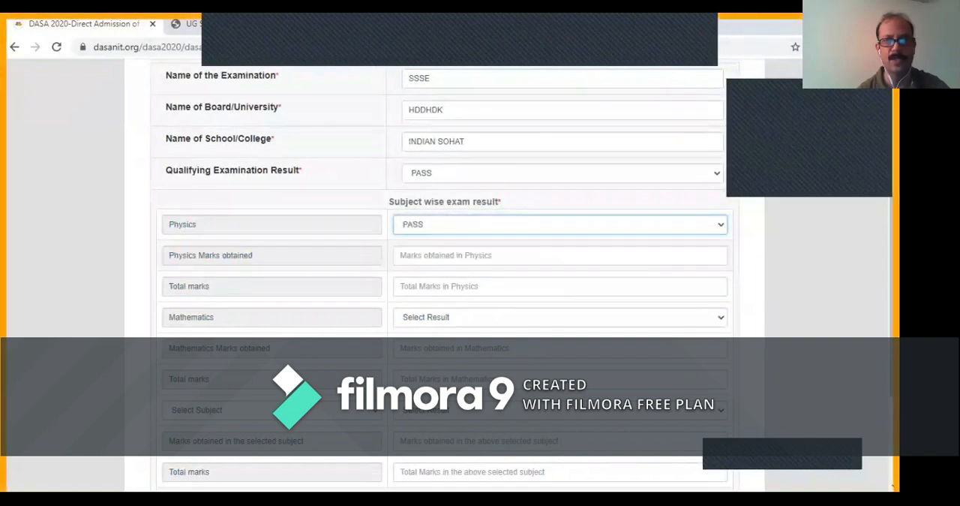
{"action": "left_click", "coordinate": [560, 255]}
{"action": "type", "text": "100"}
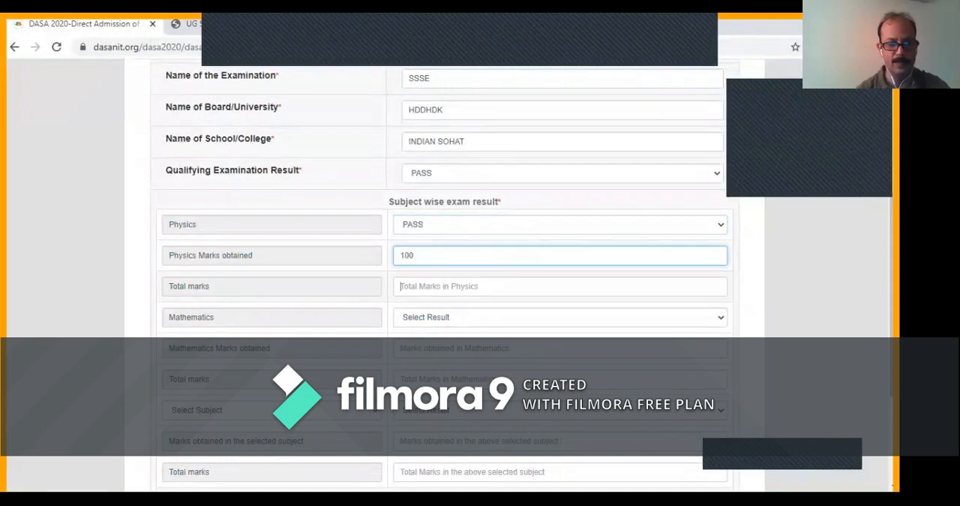
{"action": "key", "text": "Tab"}
{"action": "type", "text": "10"}
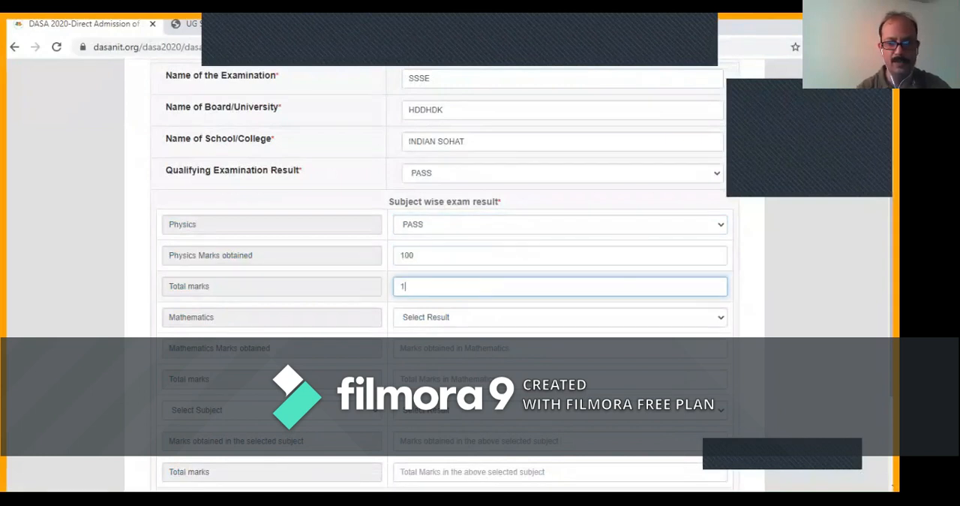
{"action": "type", "text": "0"}
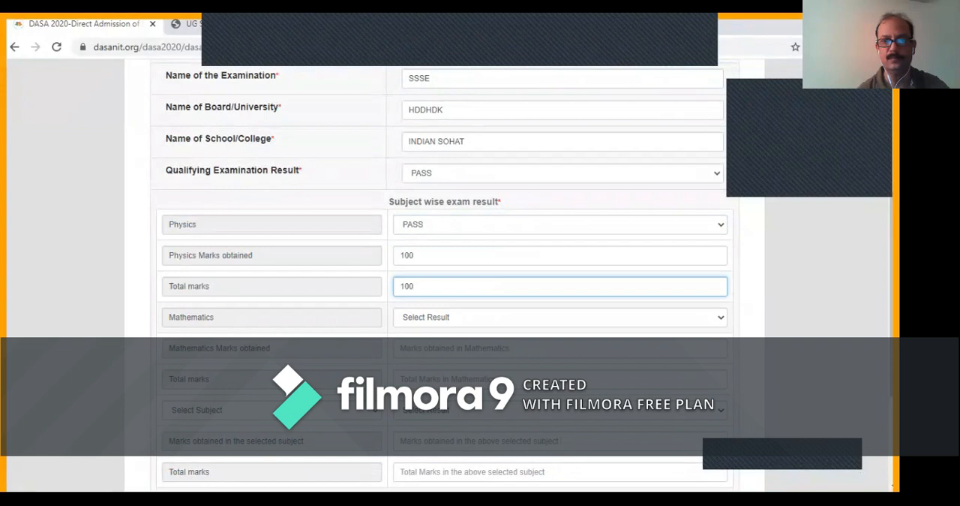
- Set the Mathematics result to PASS with 100 marks obtained out of 100 total marks
{"action": "key", "text": "Tab"}
{"action": "key", "text": "alt+Down"}
{"action": "key", "text": "Down"}
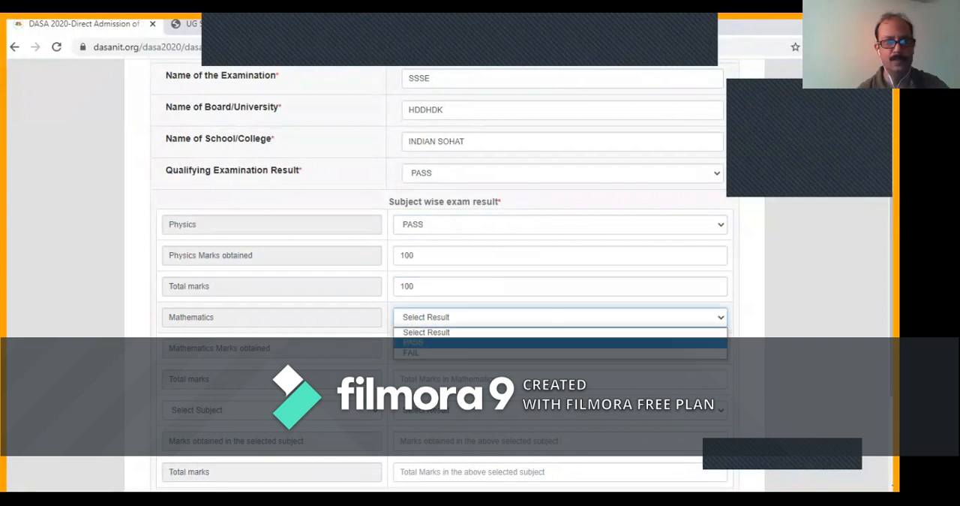
{"action": "key", "text": "Return"}
{"action": "key", "text": "Tab"}
{"action": "type", "text": "100"}
{"action": "key", "text": "Tab"}
{"action": "type", "text": "100"}
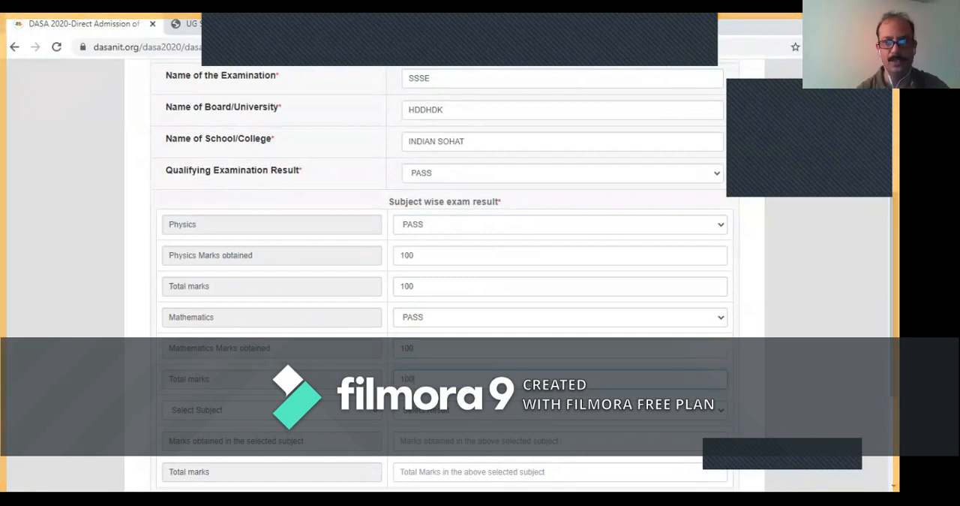
- Set the third, selectable subject's result to PASS with 100 marks obtained out of 100 total marks
{"action": "left_click", "coordinate": [561, 410]}
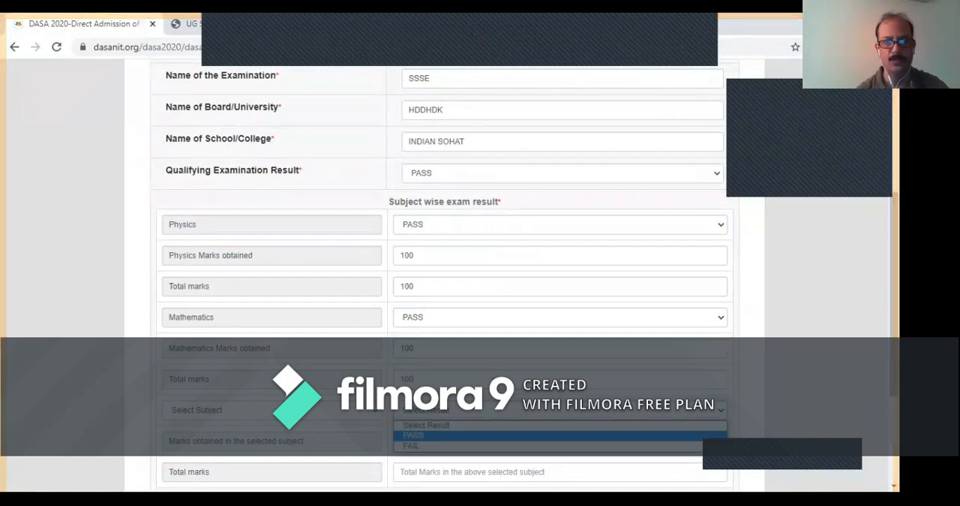
{"action": "left_click", "coordinate": [560, 435]}
{"action": "scroll", "coordinate": [443, 263], "scroll_direction": "down", "scroll_amount": 2}
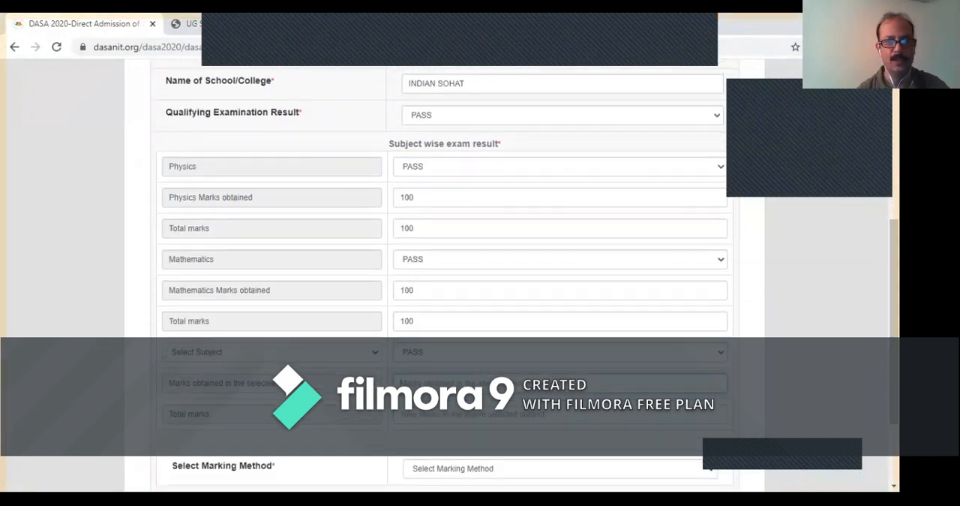
{"action": "type", "text": "100"}
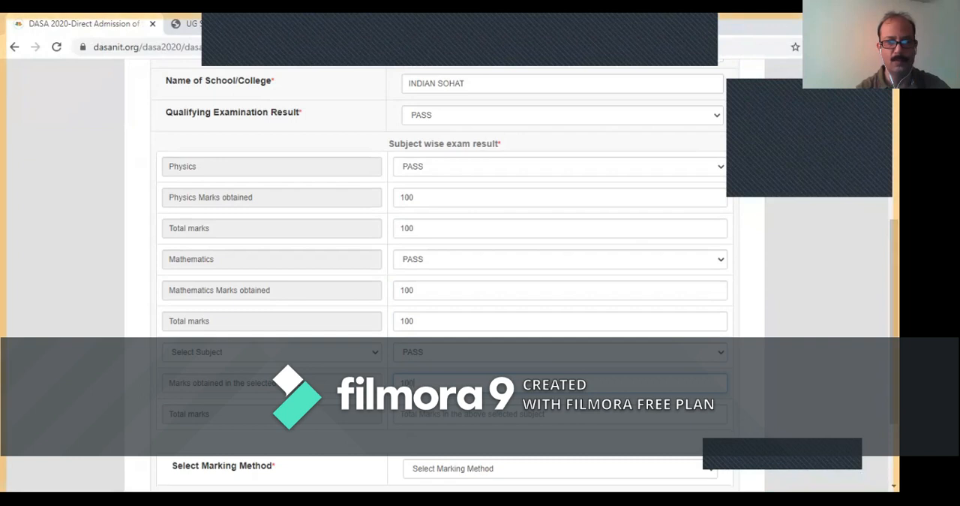
{"action": "key", "text": "Tab"}
{"action": "type", "text": "100"}
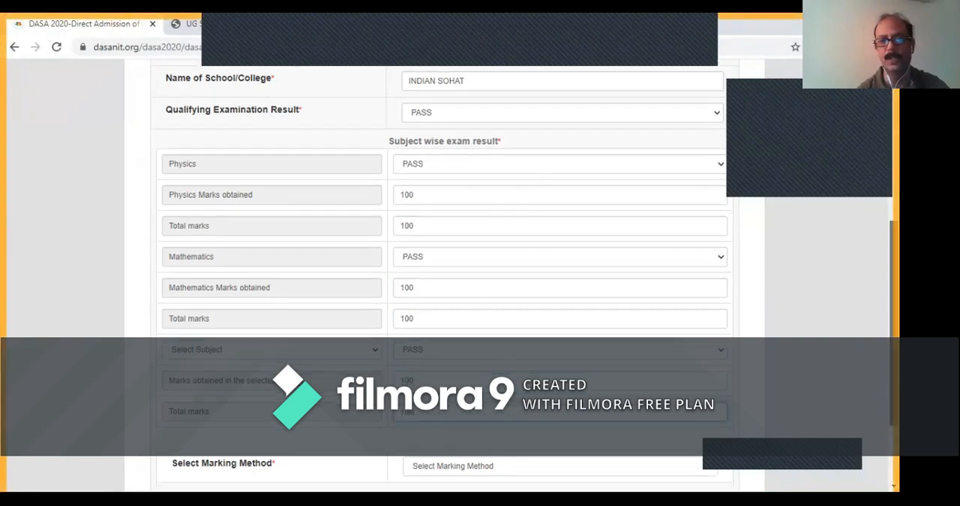
- Set the marking method to PERCENTAGE with 500 marks obtained and 500 maximum marks, and try to save the qualifying exam details
{"action": "scroll", "coordinate": [443, 226], "scroll_direction": "down", "scroll_amount": 2}
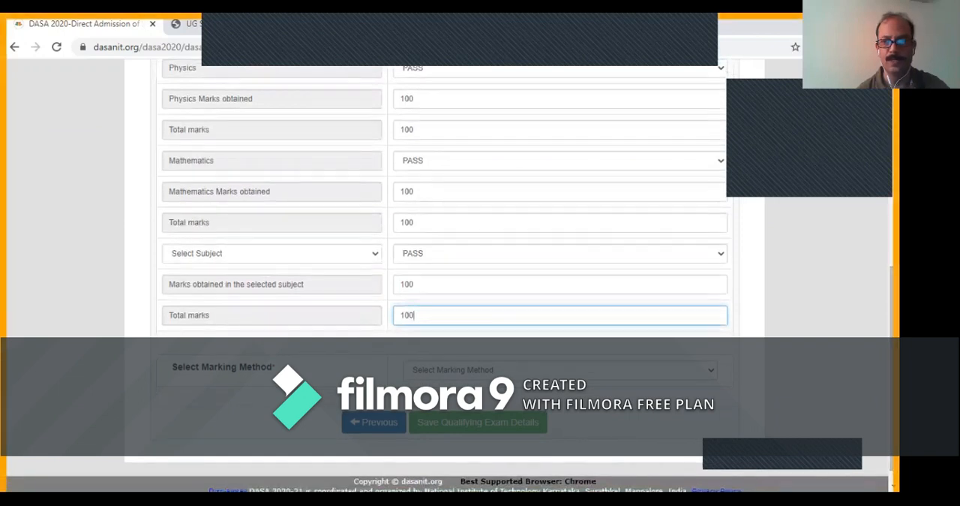
{"action": "left_click", "coordinate": [561, 370]}
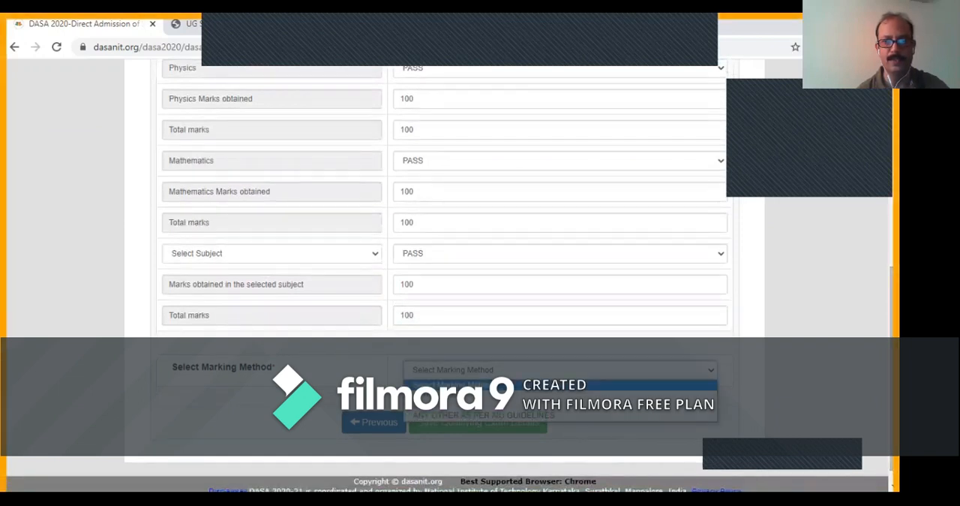
{"action": "left_click", "coordinate": [560, 395]}
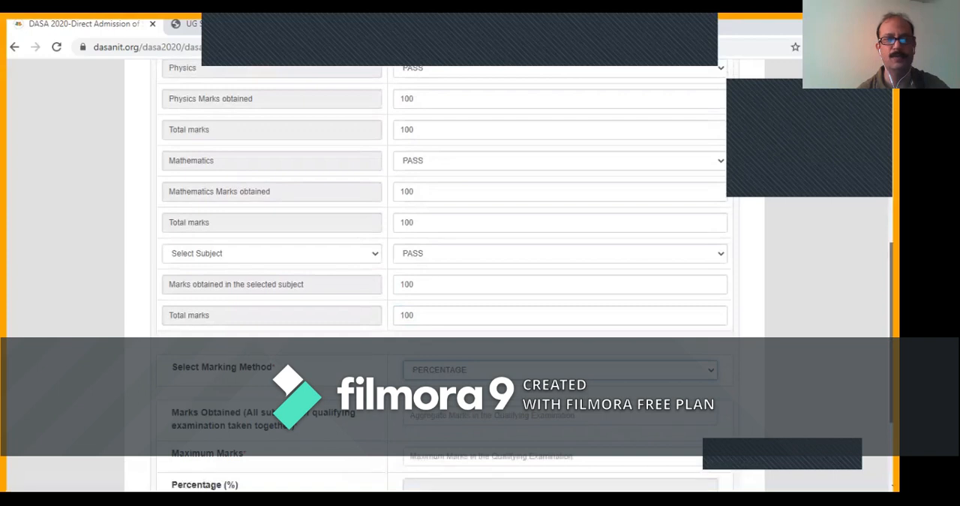
{"action": "scroll", "coordinate": [481, 262], "scroll_direction": "down", "scroll_amount": 1}
{"action": "left_click", "coordinate": [412, 365]}
{"action": "type", "text": "500"}
{"action": "left_click", "coordinate": [518, 406]}
{"action": "type", "text": "5"}
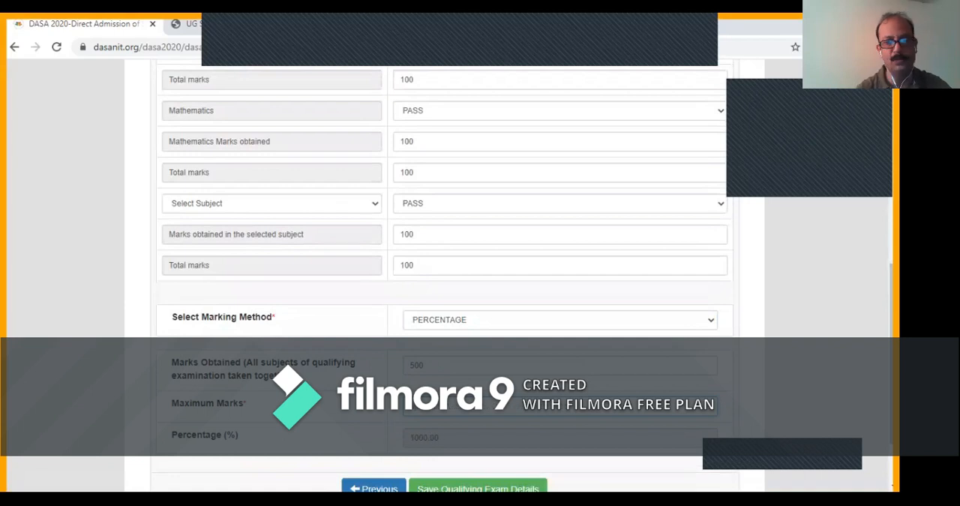
{"action": "scroll", "coordinate": [480, 263], "scroll_direction": "down", "scroll_amount": 1}
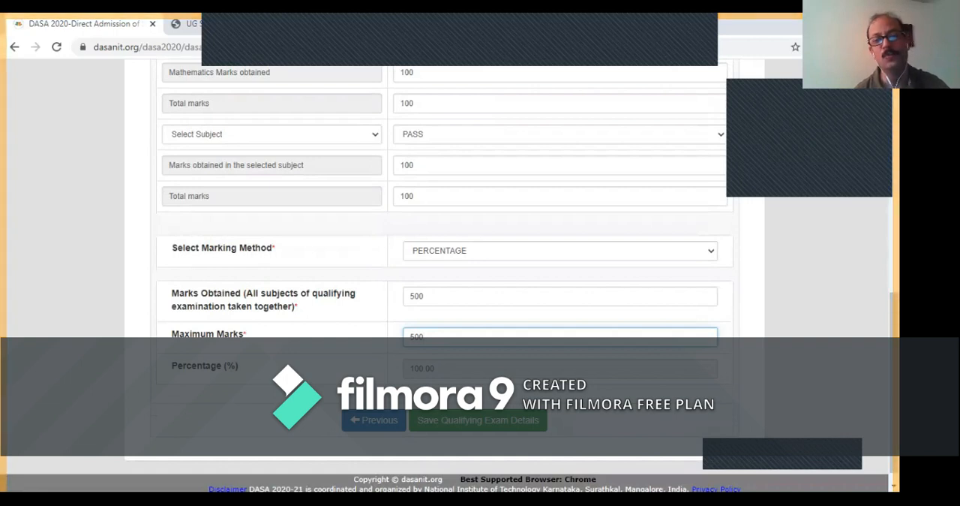
{"action": "left_click", "coordinate": [478, 420]}
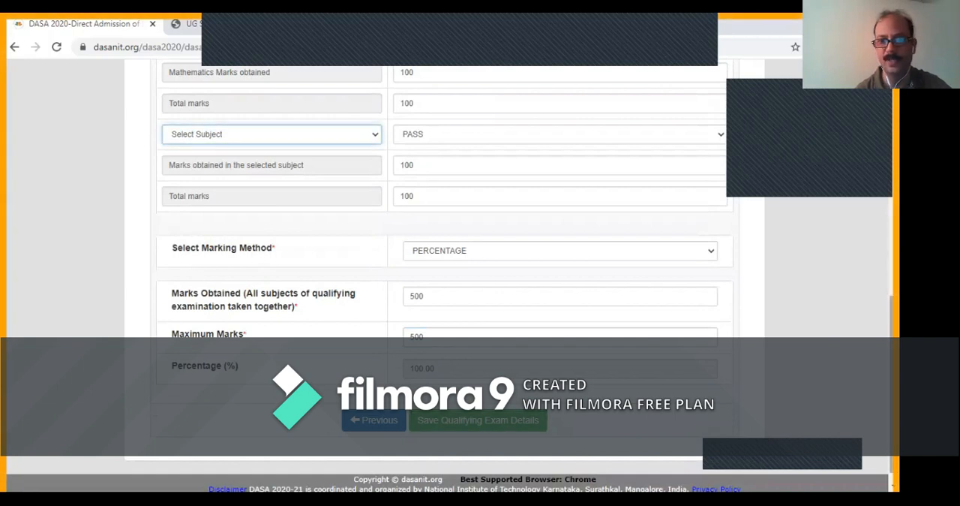
- Check the qualifying exam form for the missing entry and reselect PASS as the third subject's result
{"action": "scroll", "coordinate": [444, 270], "scroll_direction": "up", "scroll_amount": 4}
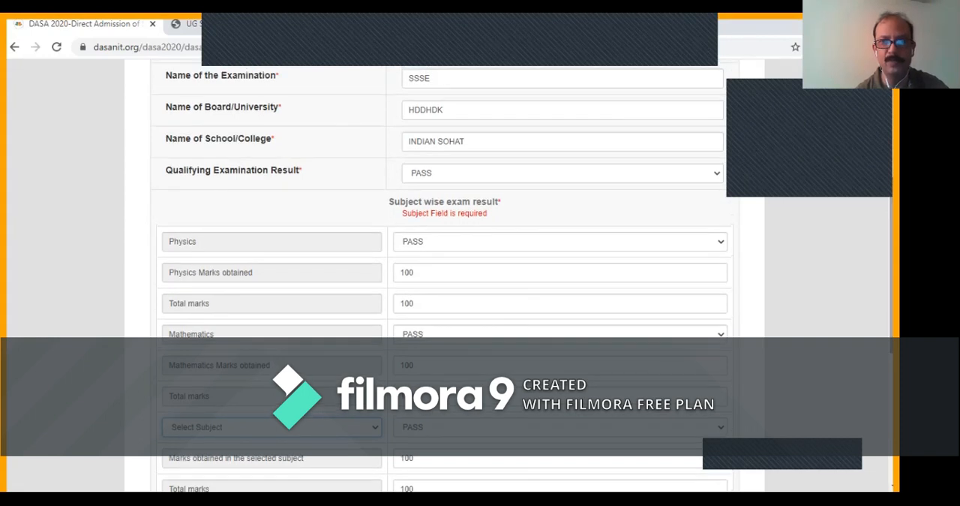
{"action": "scroll", "coordinate": [444, 270], "scroll_direction": "up", "scroll_amount": 1}
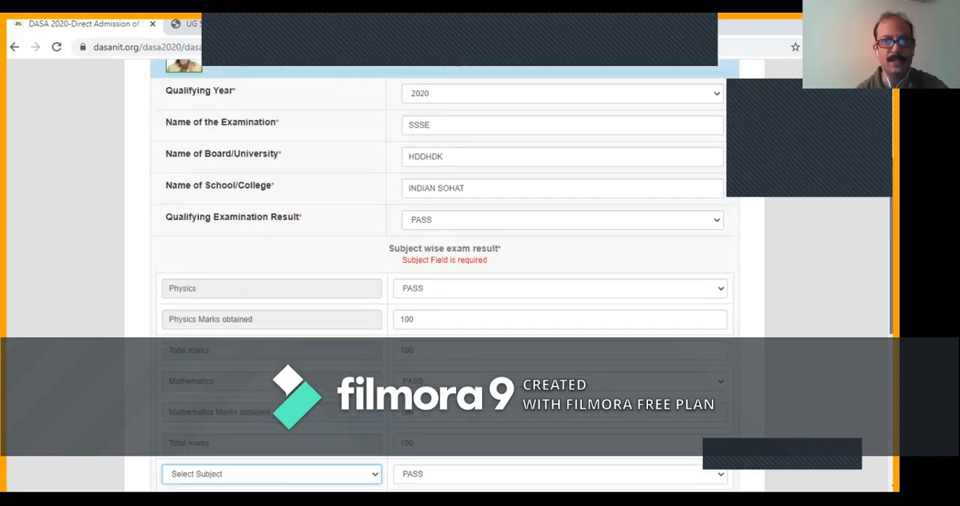
{"action": "scroll", "coordinate": [445, 270], "scroll_direction": "down", "scroll_amount": 1}
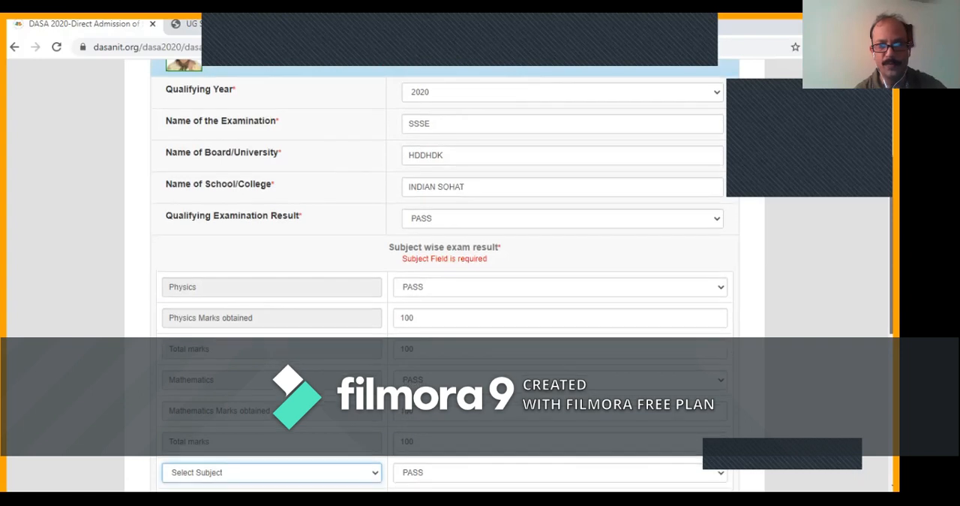
{"action": "scroll", "coordinate": [445, 276], "scroll_direction": "down", "scroll_amount": 1}
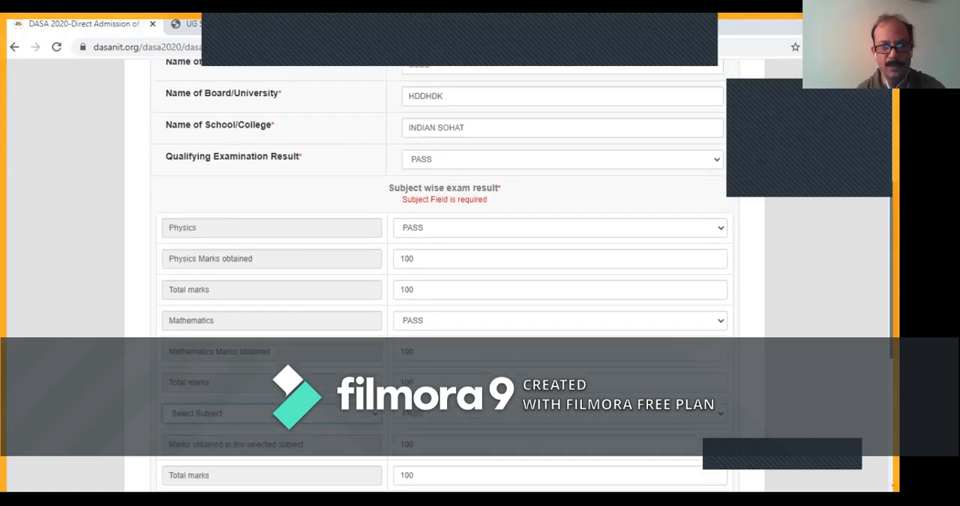
{"action": "scroll", "coordinate": [444, 275], "scroll_direction": "down", "scroll_amount": 1}
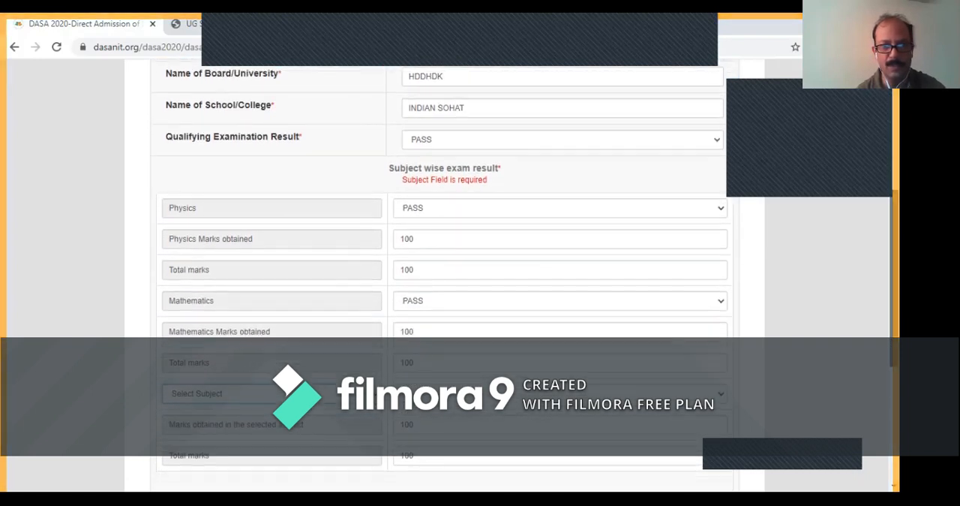
{"action": "scroll", "coordinate": [444, 276], "scroll_direction": "down", "scroll_amount": 1}
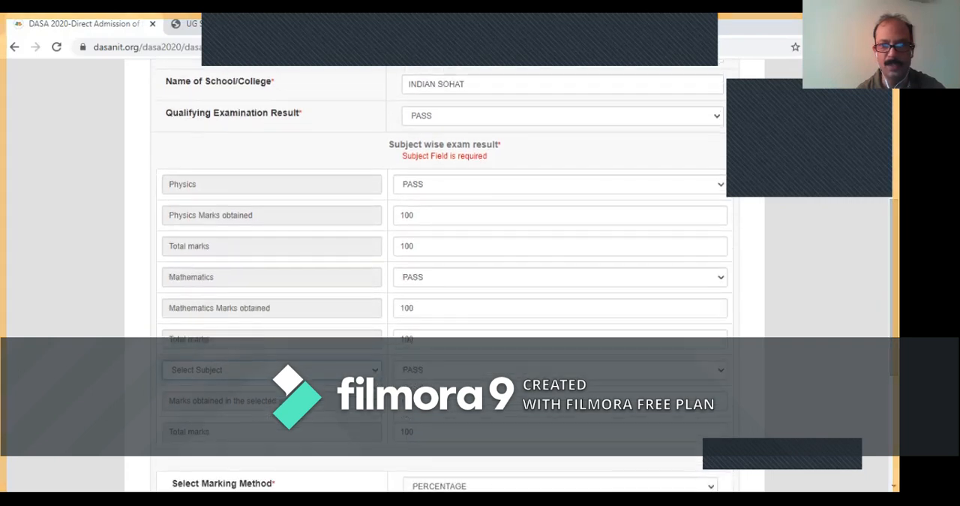
{"action": "left_click", "coordinate": [560, 370]}
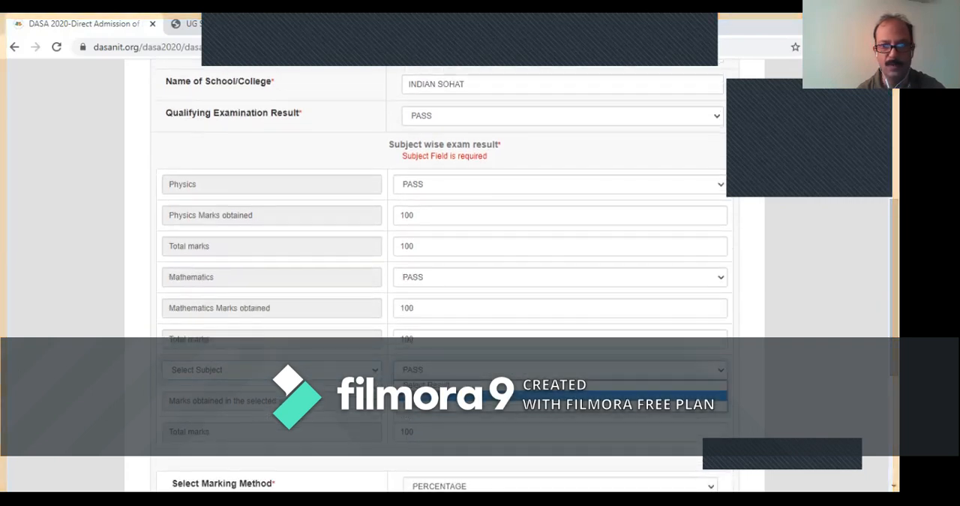
{"action": "key", "text": "Return"}
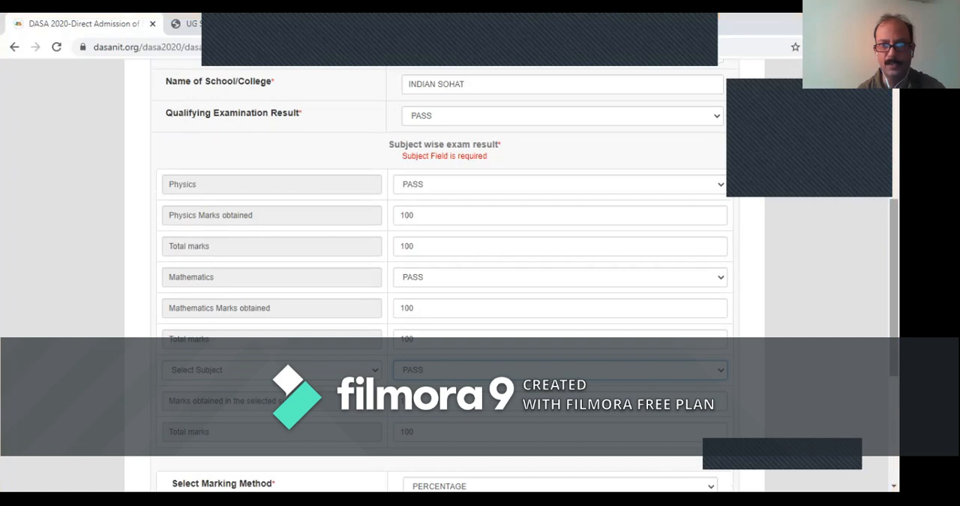
- Choose CHEMISTRY as the third subject in the subject-wise exam results
{"action": "scroll", "coordinate": [444, 275], "scroll_direction": "down", "scroll_amount": 3}
{"action": "scroll", "coordinate": [444, 275], "scroll_direction": "down", "scroll_amount": 5}
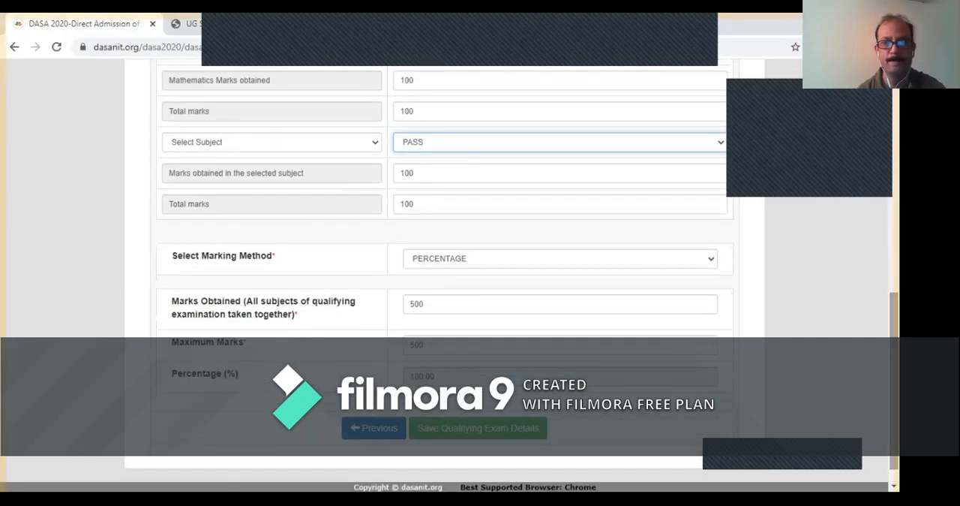
{"action": "left_click", "coordinate": [272, 142]}
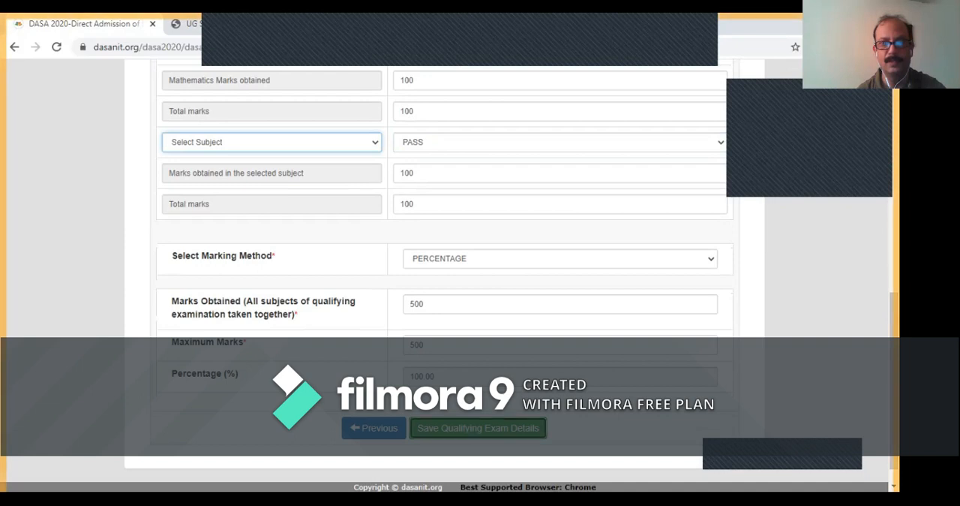
{"action": "scroll", "coordinate": [443, 263], "scroll_direction": "up", "scroll_amount": 3}
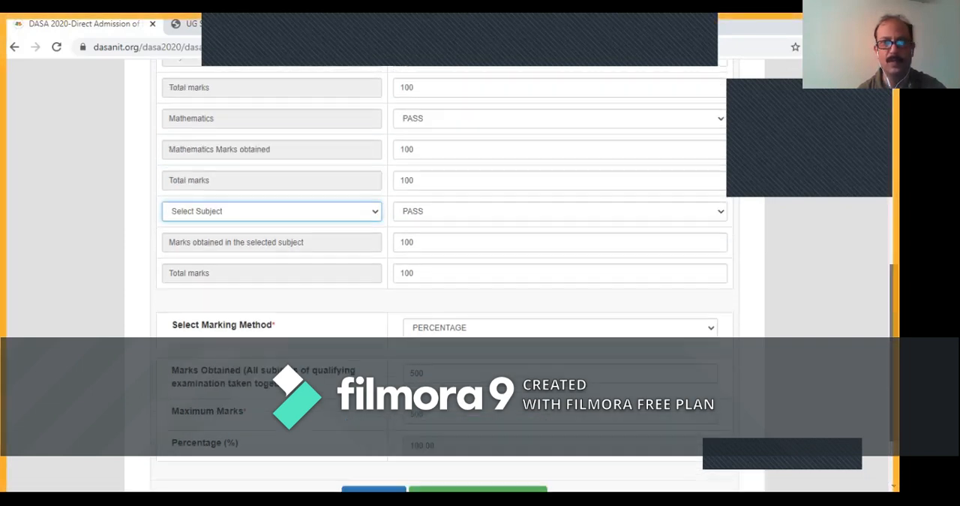
{"action": "scroll", "coordinate": [442, 275], "scroll_direction": "up", "scroll_amount": 1}
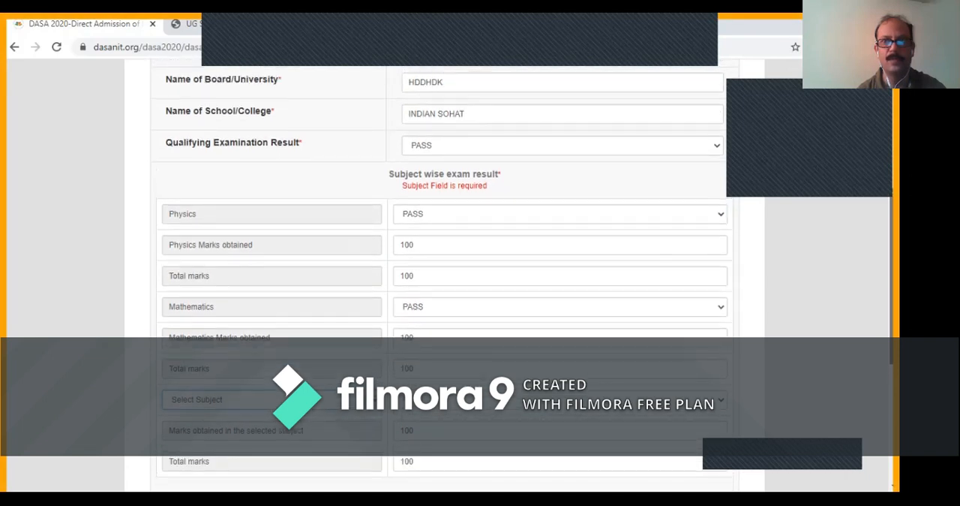
{"action": "scroll", "coordinate": [443, 262], "scroll_direction": "up", "scroll_amount": 2}
{"action": "scroll", "coordinate": [442, 263], "scroll_direction": "down", "scroll_amount": 1}
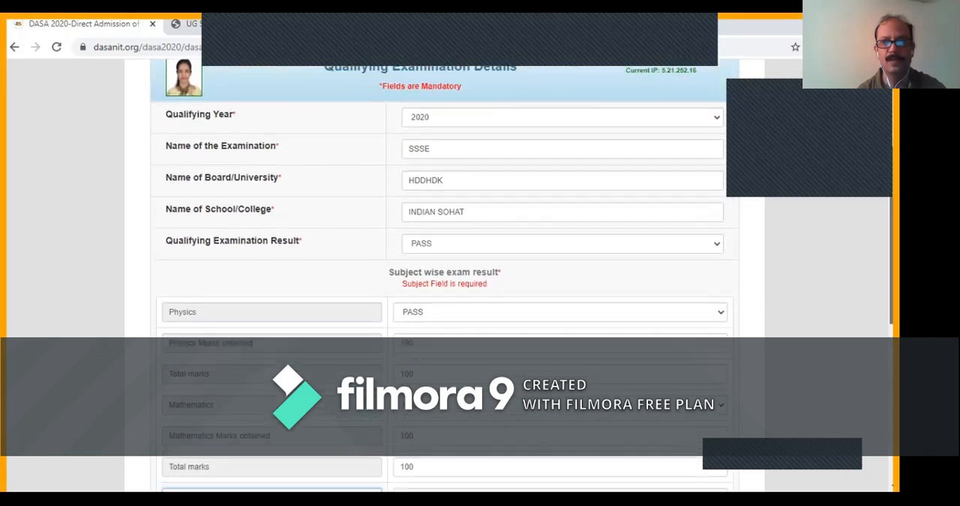
{"action": "scroll", "coordinate": [442, 263], "scroll_direction": "up", "scroll_amount": 1}
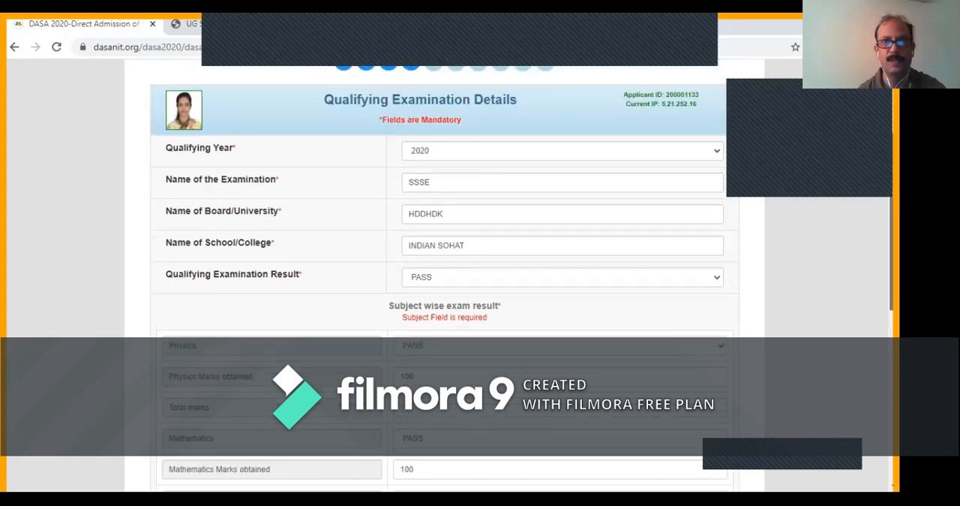
{"action": "scroll", "coordinate": [443, 276], "scroll_direction": "down", "scroll_amount": 2}
{"action": "scroll", "coordinate": [442, 300], "scroll_direction": "down", "scroll_amount": 1}
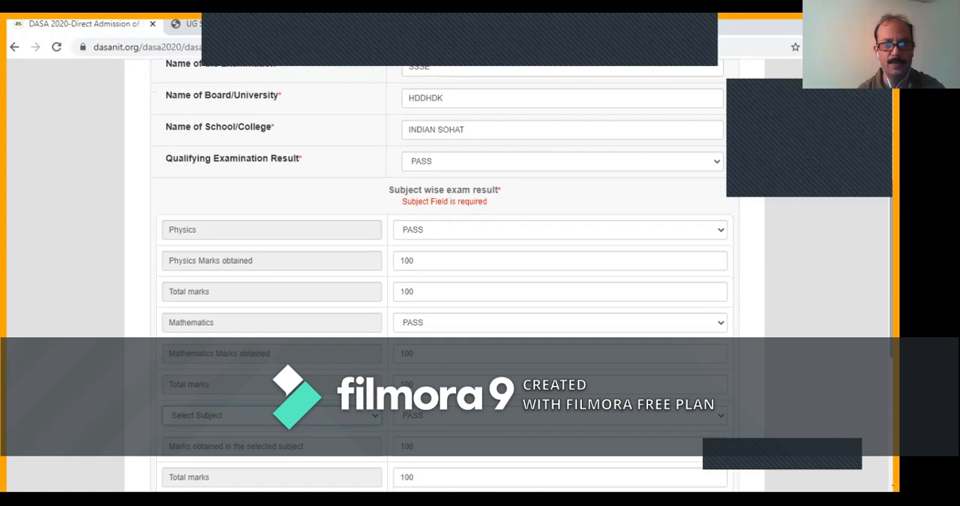
{"action": "scroll", "coordinate": [442, 275], "scroll_direction": "down", "scroll_amount": 1}
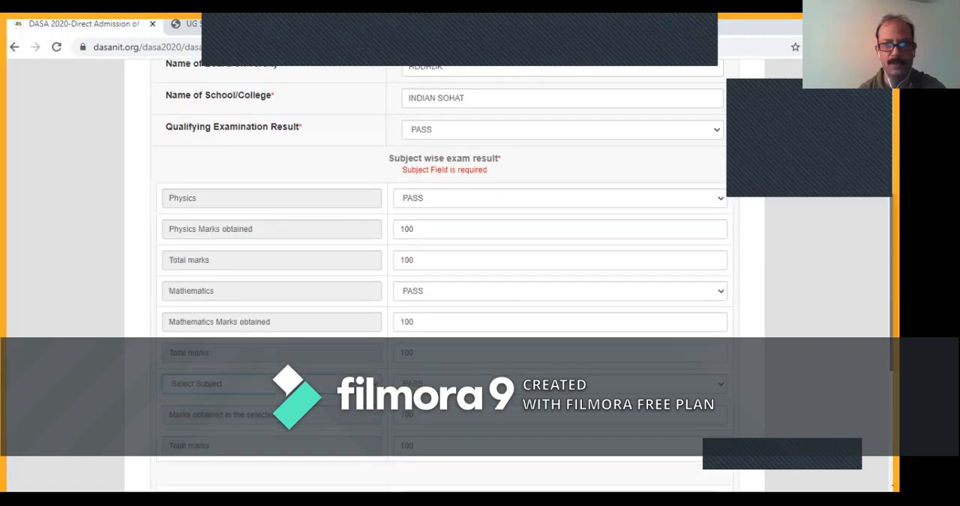
{"action": "scroll", "coordinate": [450, 270], "scroll_direction": "down", "scroll_amount": 1}
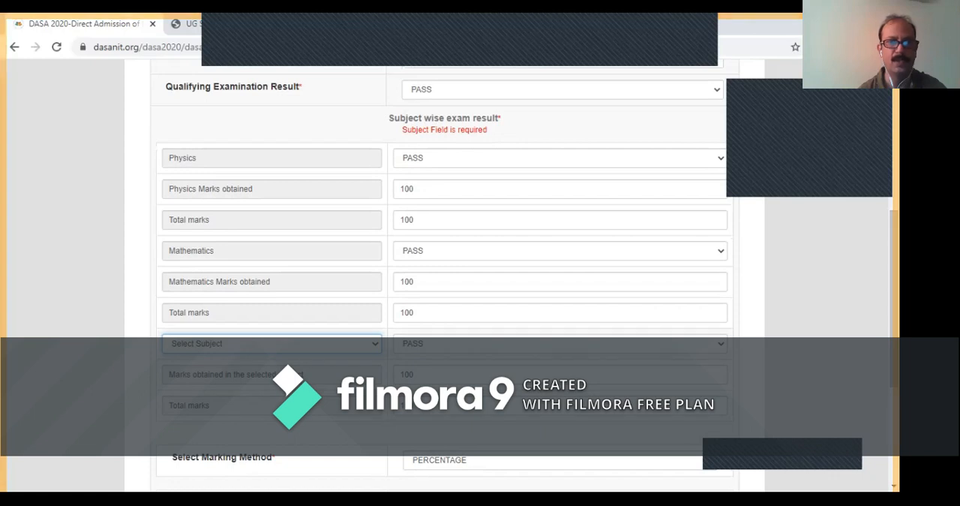
{"action": "left_click", "coordinate": [272, 343]}
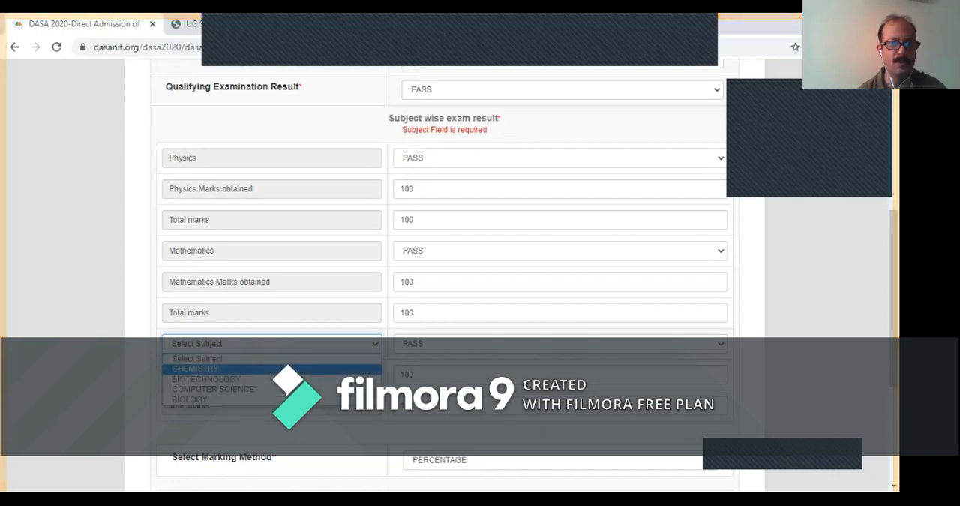
{"action": "left_click", "coordinate": [196, 369]}
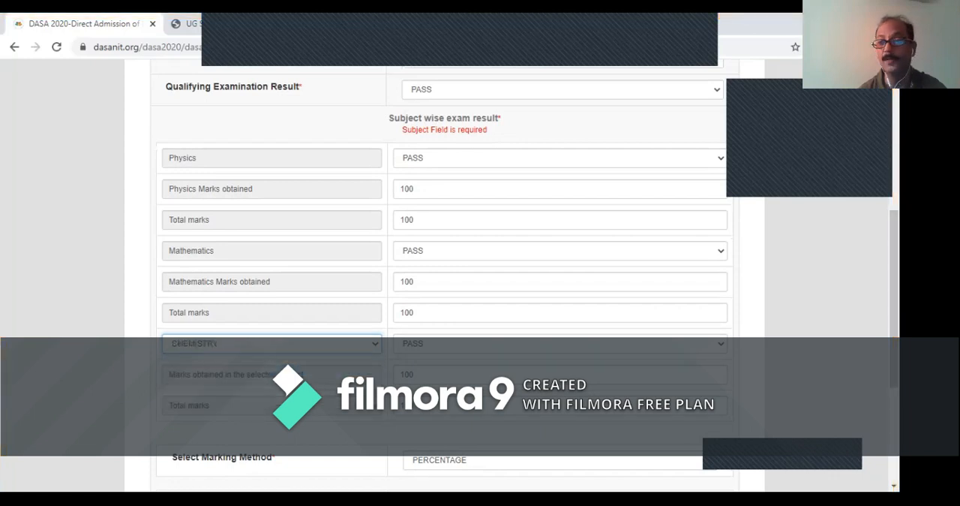
- Save the qualifying exam details and proceed to the refund bank account page
{"action": "left_click_drag", "start_coordinate": [894, 299], "coordinate": [895, 381]}
{"action": "left_click", "coordinate": [521, 430]}
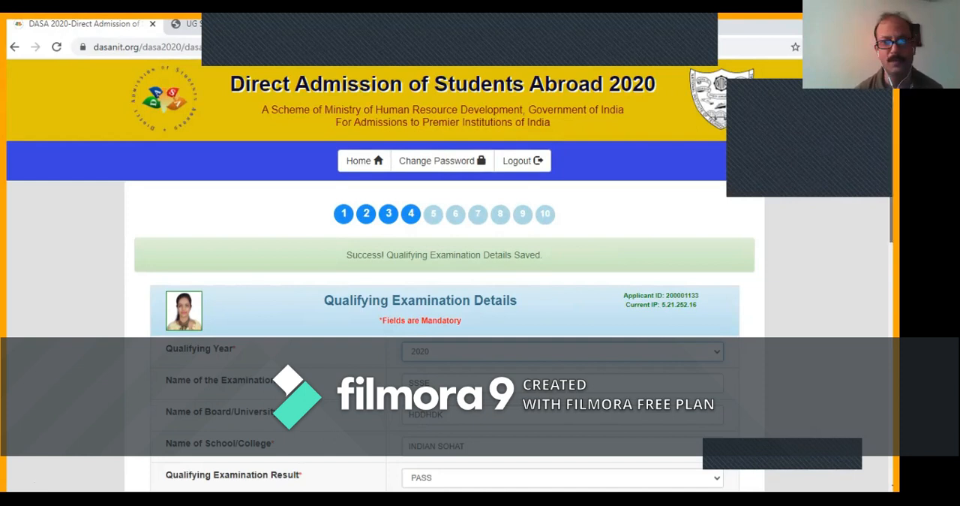
{"action": "scroll", "coordinate": [444, 301], "scroll_direction": "down", "scroll_amount": 15}
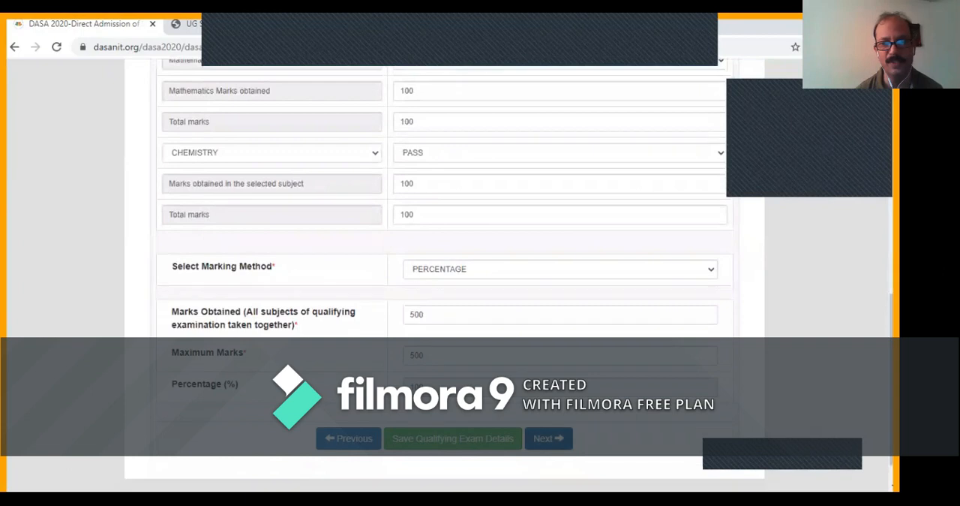
{"action": "left_click", "coordinate": [548, 438]}
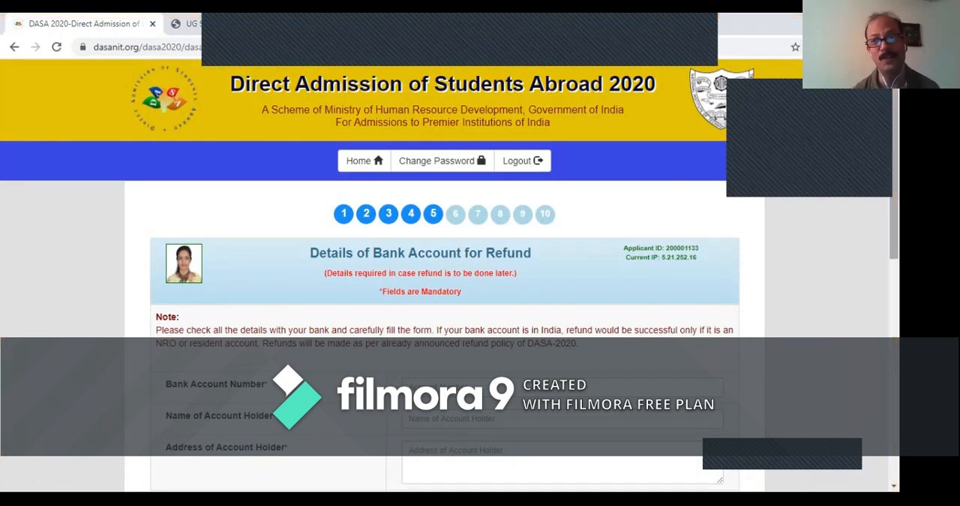
- Enter the bank account number and the account holder's name for the refund
{"action": "scroll", "coordinate": [450, 274], "scroll_direction": "down", "scroll_amount": 3}
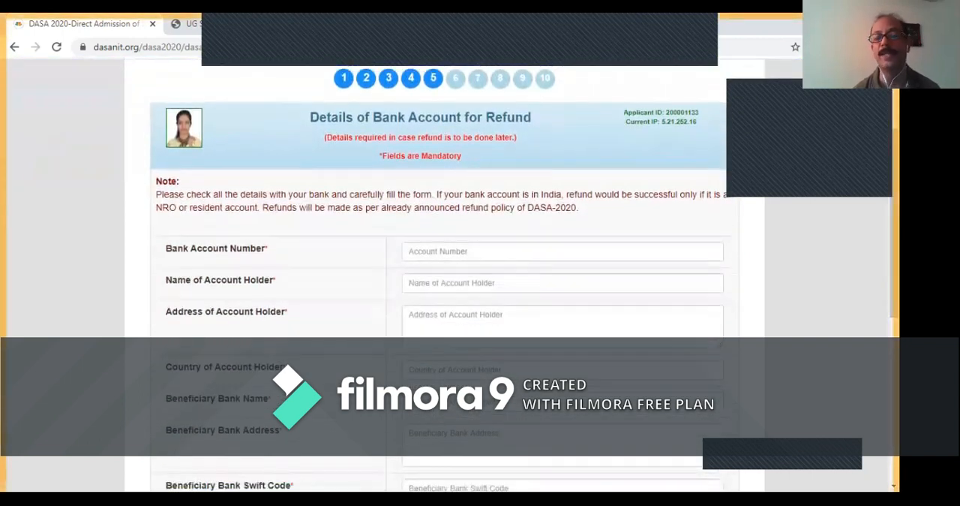
{"action": "left_click", "coordinate": [563, 251]}
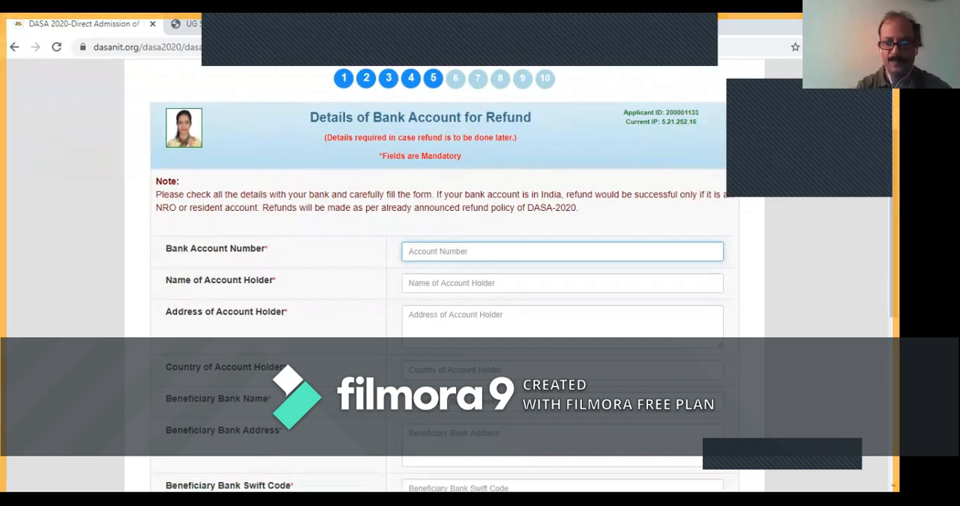
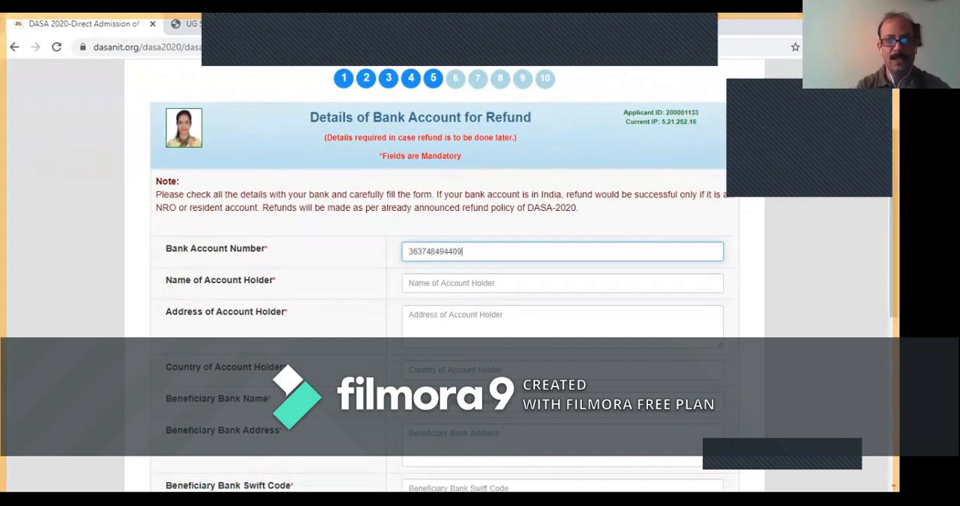
{"action": "key", "text": "Tab"}
{"action": "type", "text": "AART"}
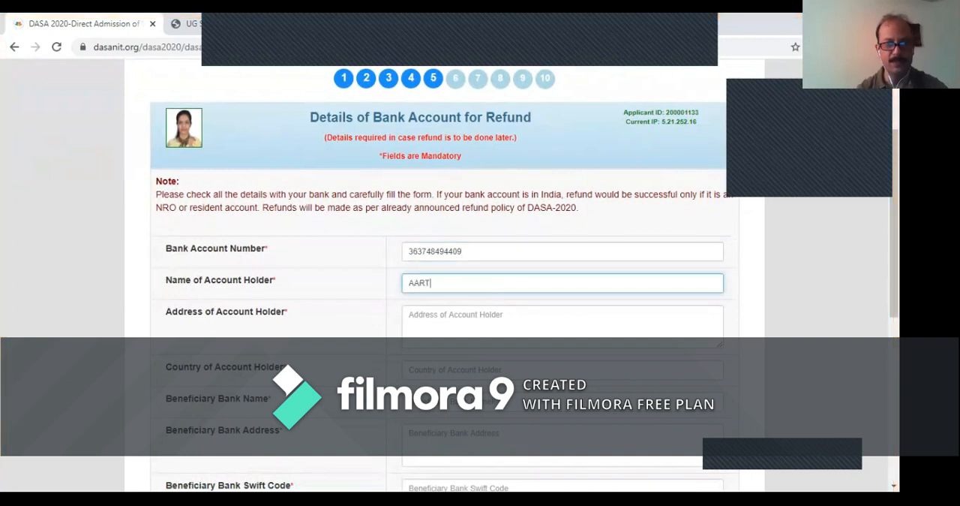
- Fill in the account holder's address and set the account holder's country to INDIA
{"action": "key", "text": "Tab"}
{"action": "type", "text": "SHDFKk"}
{"action": "left_click_drag", "start_coordinate": [894, 223], "coordinate": [894, 271]}
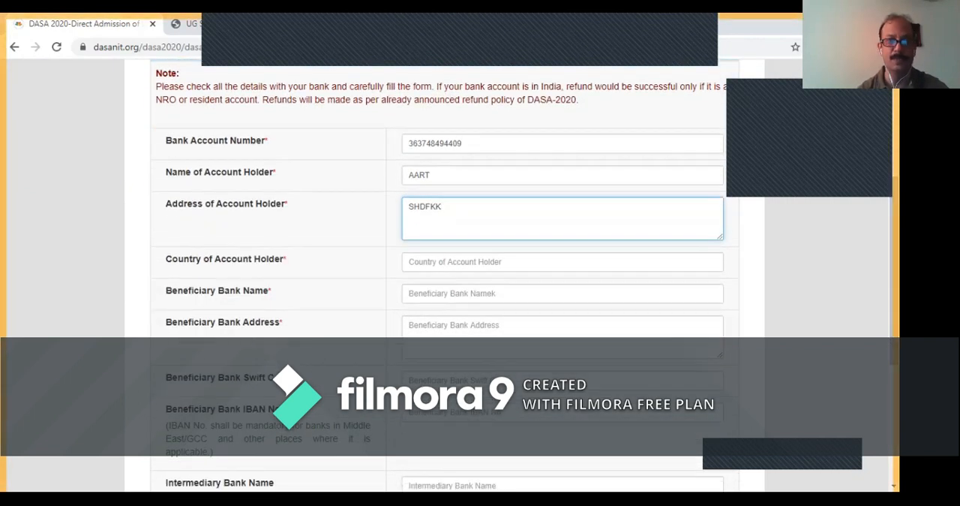
{"action": "key", "text": "Tab"}
{"action": "type", "text": "INDIA"}
- Enter AXIS as the beneficiary bank name, fill in the bank's address, and set its Swift code to SKKSHDD
{"action": "key", "text": "Tab"}
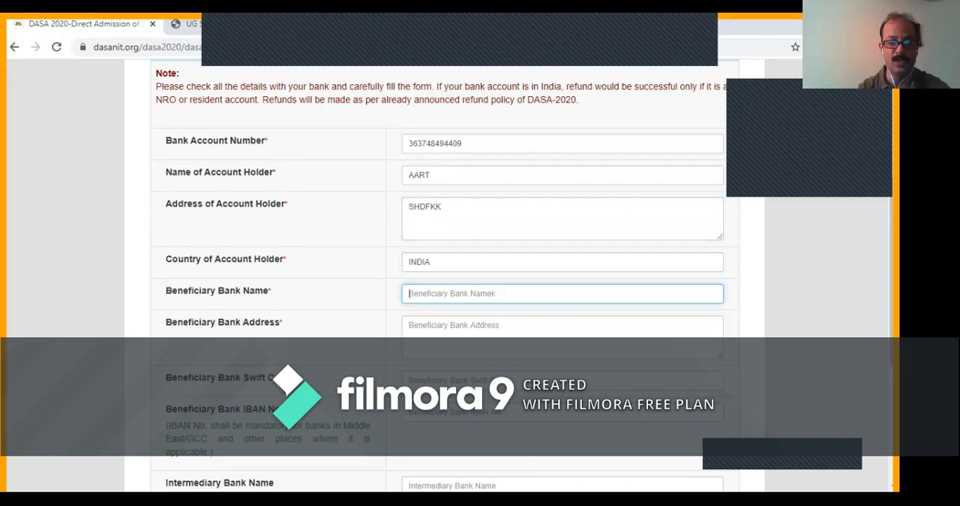
{"action": "type", "text": "AXI"}
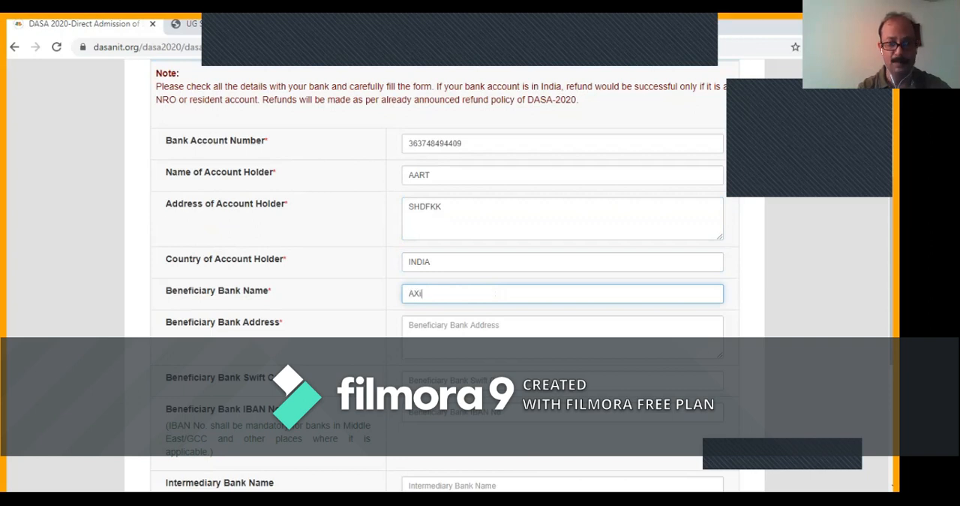
{"action": "type", "text": "S"}
{"action": "key", "text": "Tab"}
{"action": "type", "text": "AH"}
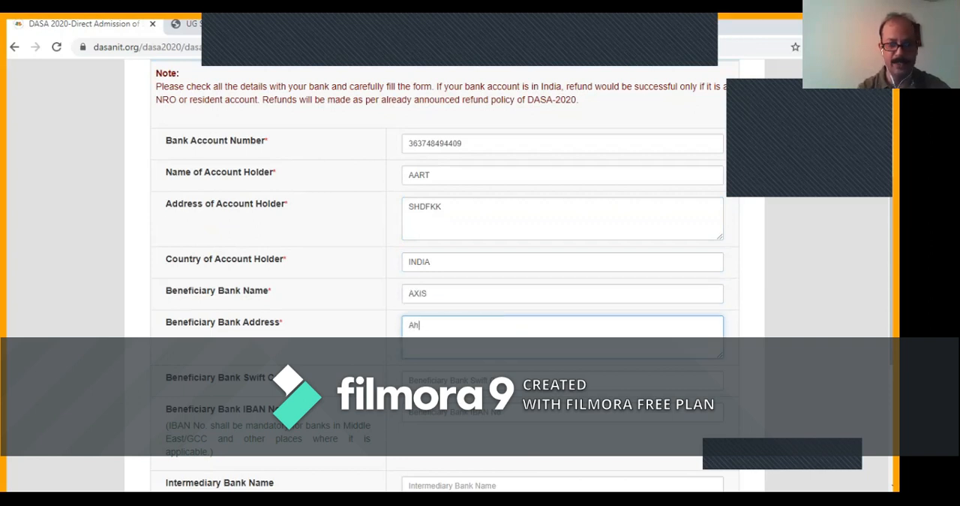
{"action": "type", "text": "AHSKsL"}
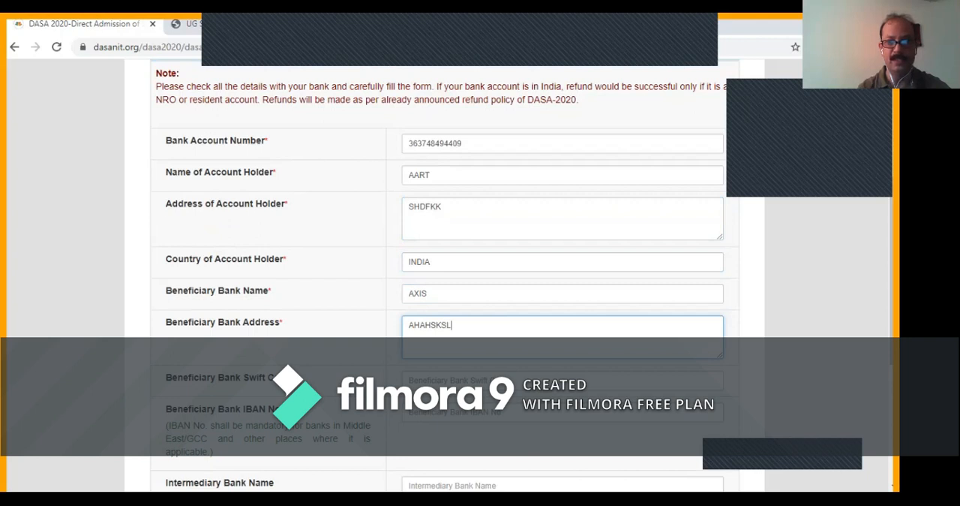
{"action": "key", "text": "Tab"}
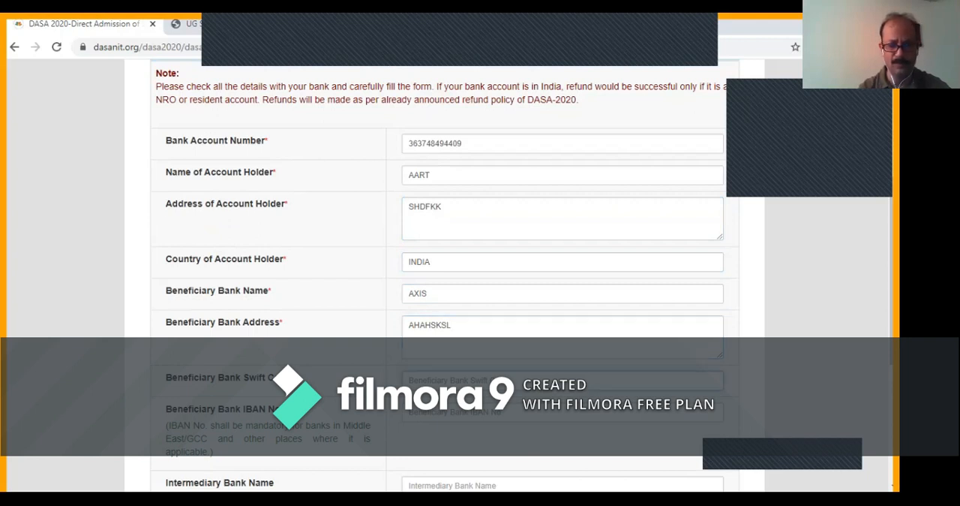
{"action": "type", "text": "SKKSHDd"}
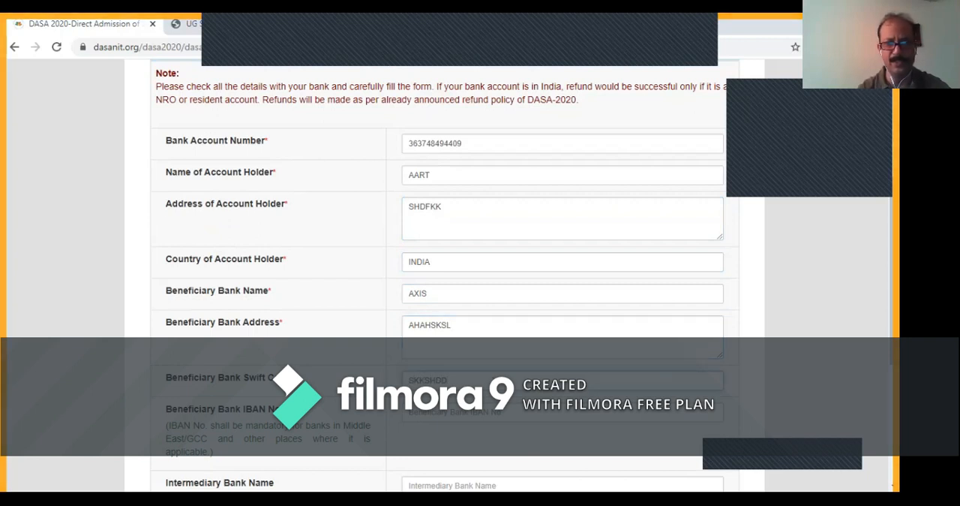
- Leave the IBAN, intermediary bank, IFSC and other optional fields blank and save the refund details
{"action": "scroll", "coordinate": [450, 276], "scroll_direction": "down", "scroll_amount": 3}
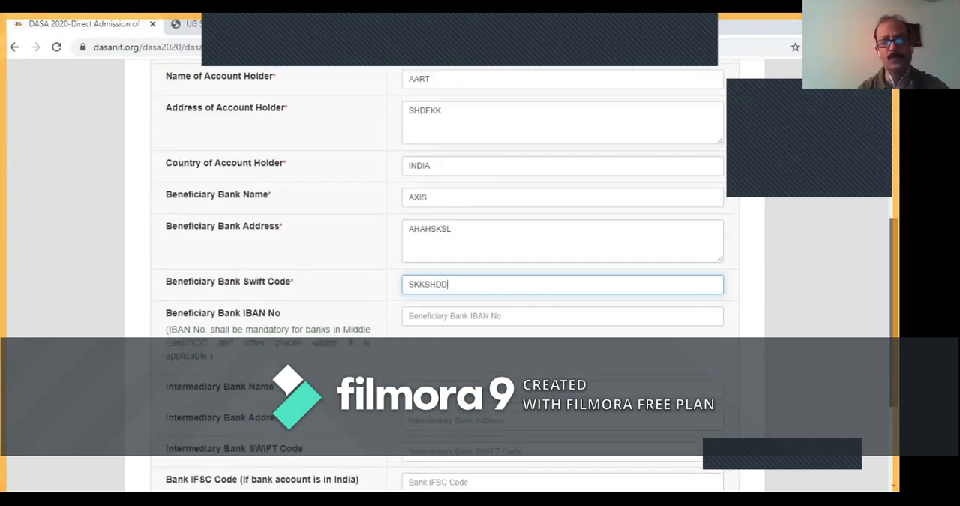
{"action": "scroll", "coordinate": [450, 276], "scroll_direction": "down", "scroll_amount": 2}
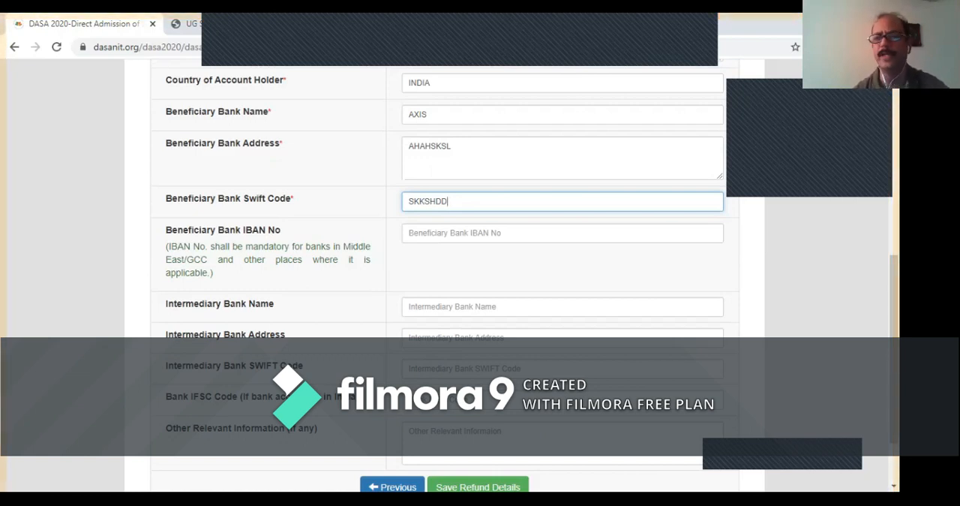
{"action": "left_click", "coordinate": [480, 307]}
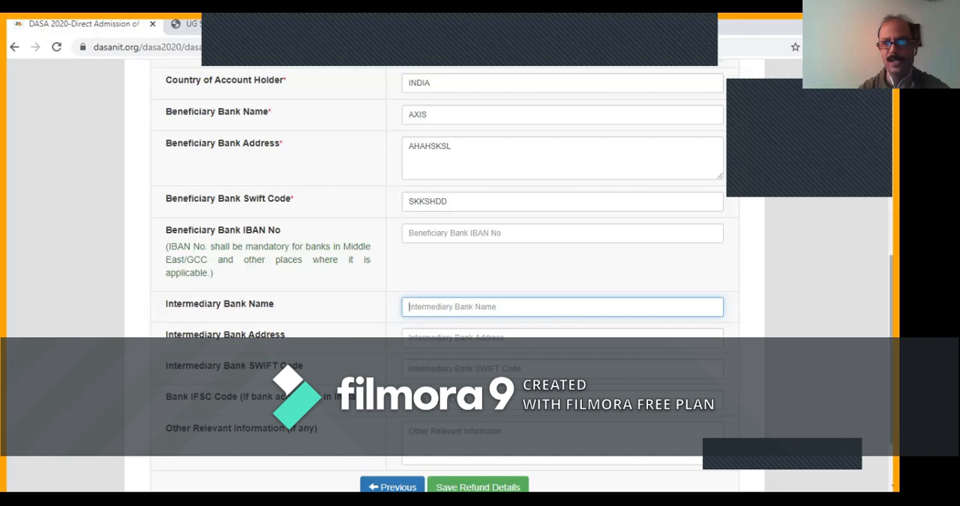
{"action": "scroll", "coordinate": [480, 263], "scroll_direction": "down", "scroll_amount": 1}
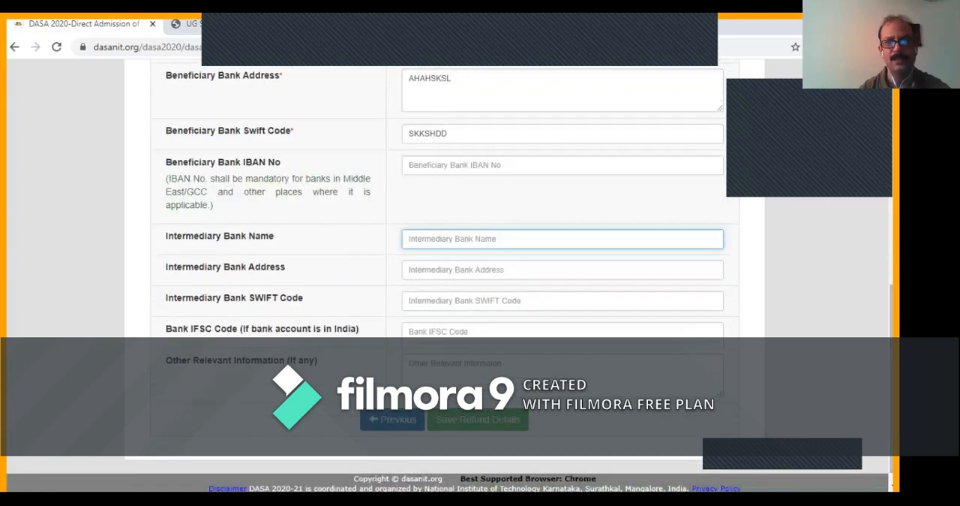
{"action": "left_click", "coordinate": [478, 419]}
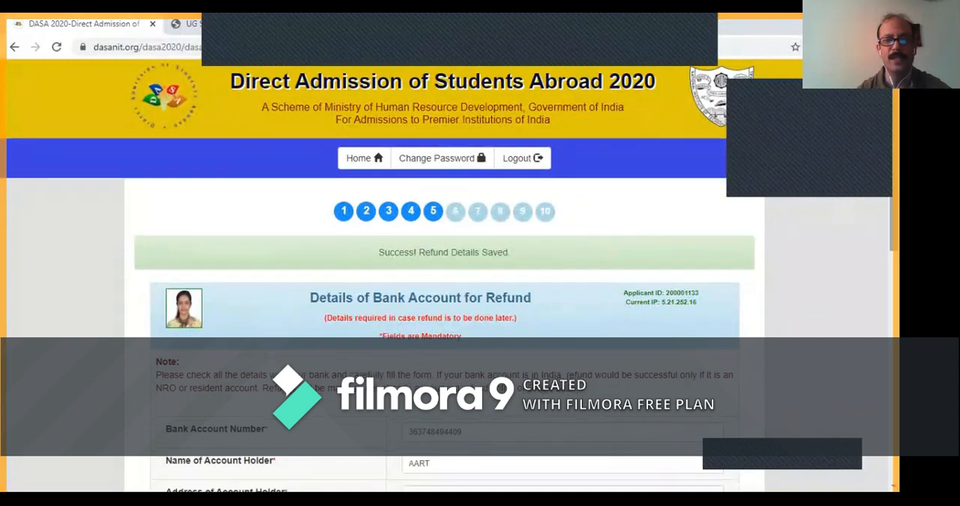
- Review the saved refund bank details from the account number through the optional intermediary bank and IFSC fields
{"action": "scroll", "coordinate": [443, 300], "scroll_direction": "down", "scroll_amount": 2}
{"action": "scroll", "coordinate": [443, 278], "scroll_direction": "down", "scroll_amount": 1}
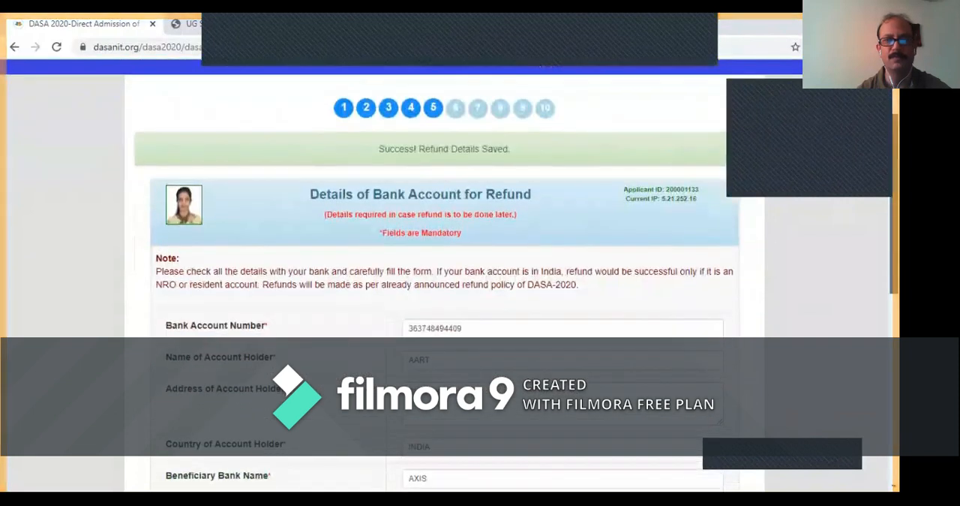
{"action": "scroll", "coordinate": [443, 300], "scroll_direction": "down", "scroll_amount": 6}
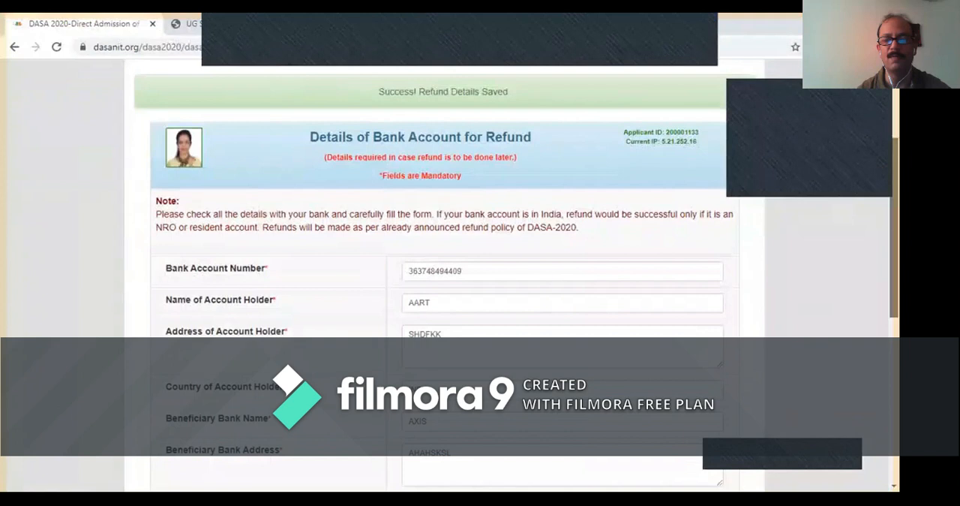
{"action": "scroll", "coordinate": [443, 301], "scroll_direction": "down", "scroll_amount": 2}
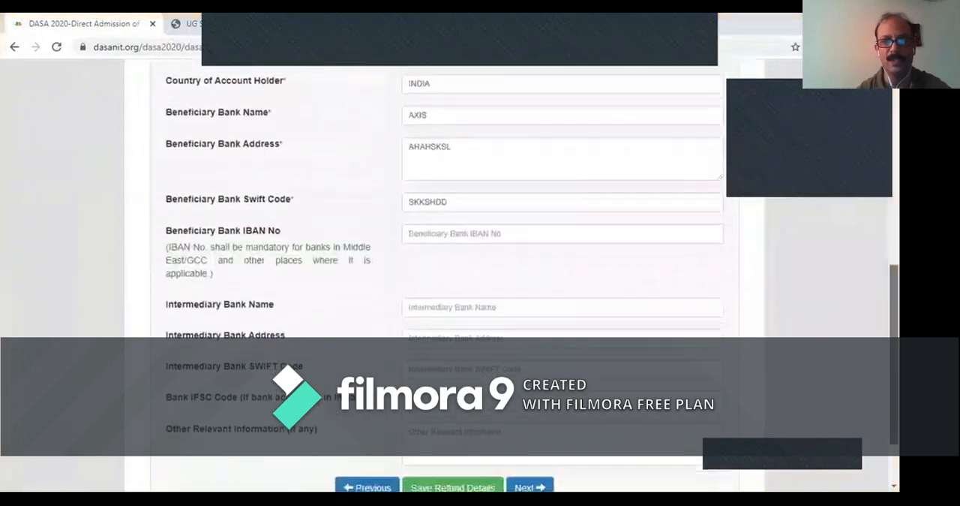
{"action": "scroll", "coordinate": [442, 277], "scroll_direction": "down", "scroll_amount": 1}
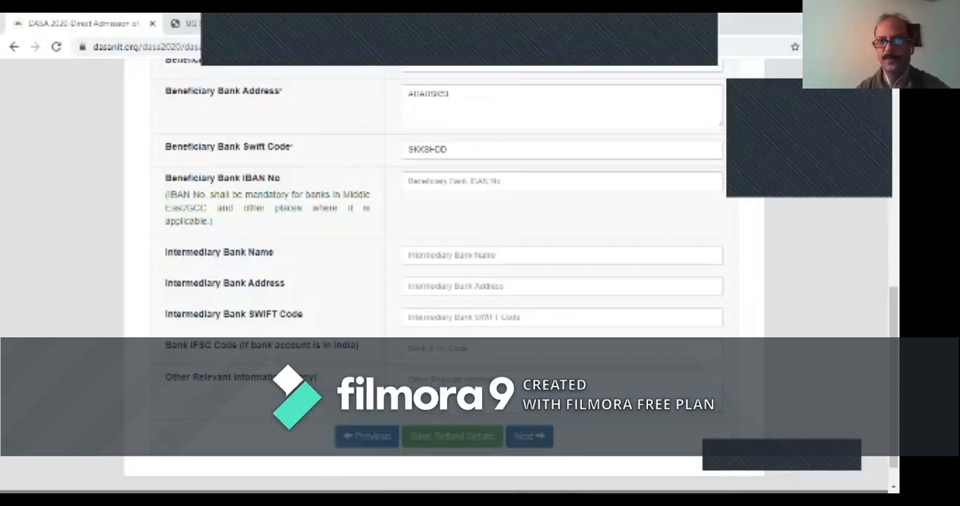
{"action": "scroll", "coordinate": [442, 275], "scroll_direction": "up", "scroll_amount": 5}
{"action": "scroll", "coordinate": [443, 275], "scroll_direction": "down", "scroll_amount": 5}
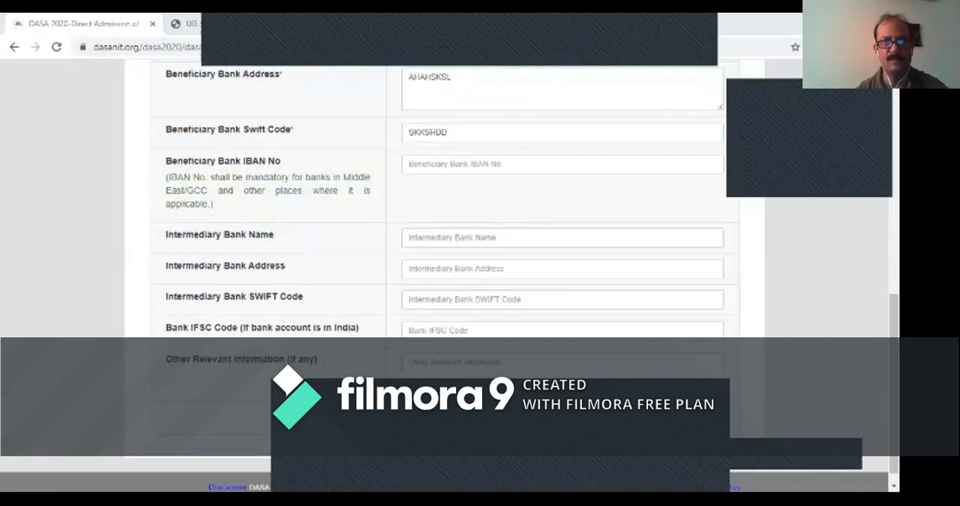
- Save the refund bank account details and continue to the Documents Upload section of the application
{"action": "scroll", "coordinate": [444, 276], "scroll_direction": "up", "scroll_amount": 1}
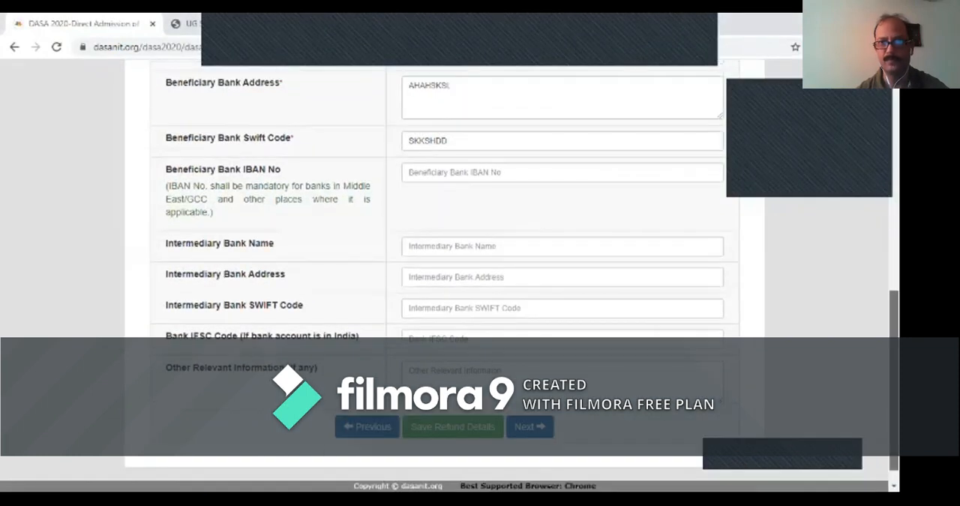
{"action": "left_click", "coordinate": [454, 426]}
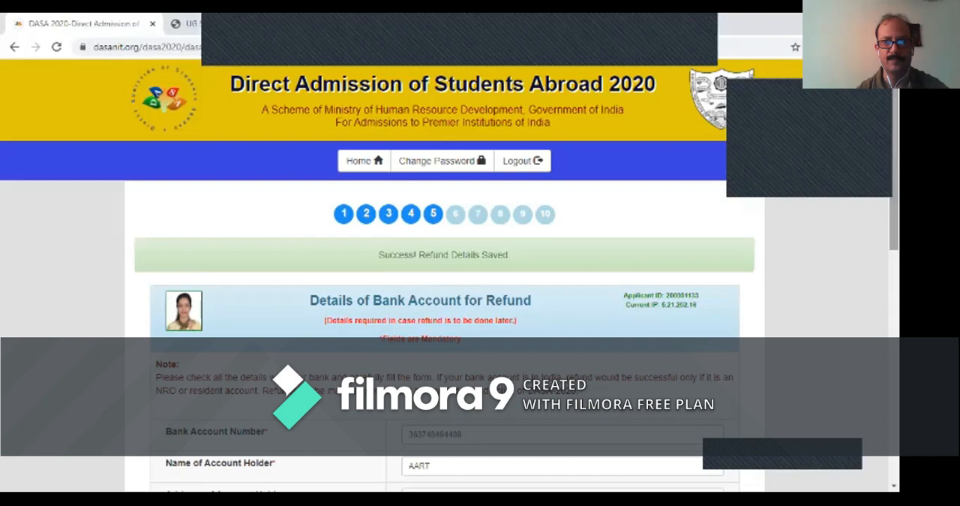
{"action": "left_click", "coordinate": [455, 213]}
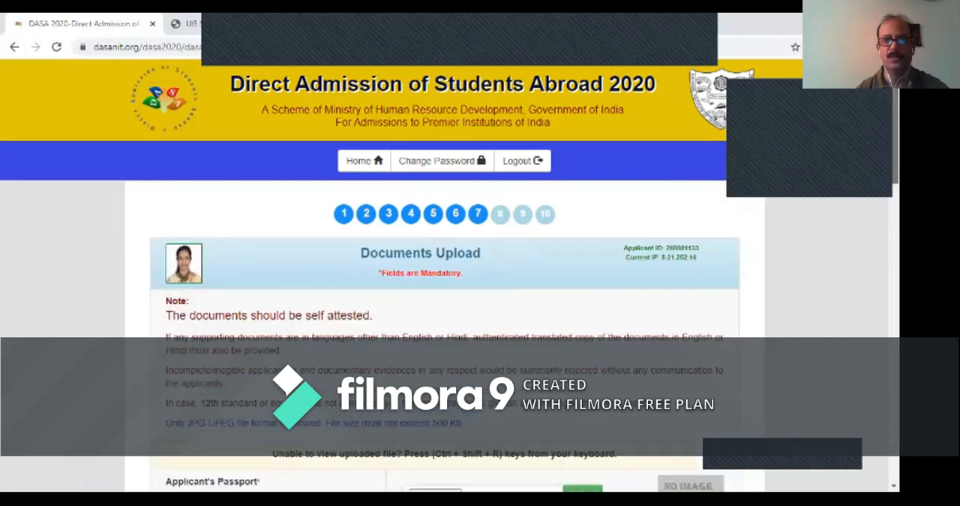
- Look over the Documents Upload notes and the required passport and visa files, and open the SAT Score Details section
{"action": "scroll", "coordinate": [450, 278], "scroll_direction": "down", "scroll_amount": 2}
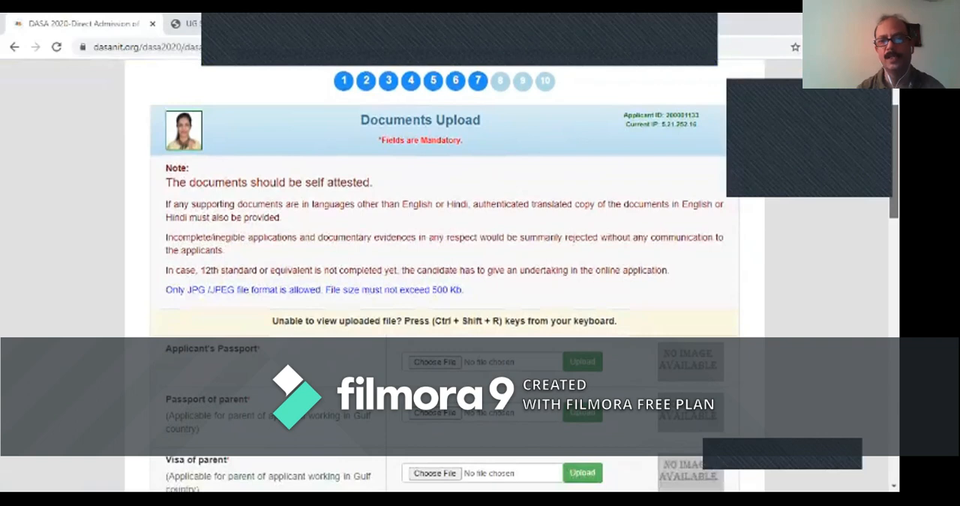
{"action": "scroll", "coordinate": [451, 277], "scroll_direction": "down", "scroll_amount": 1}
{"action": "scroll", "coordinate": [450, 278], "scroll_direction": "up", "scroll_amount": 3}
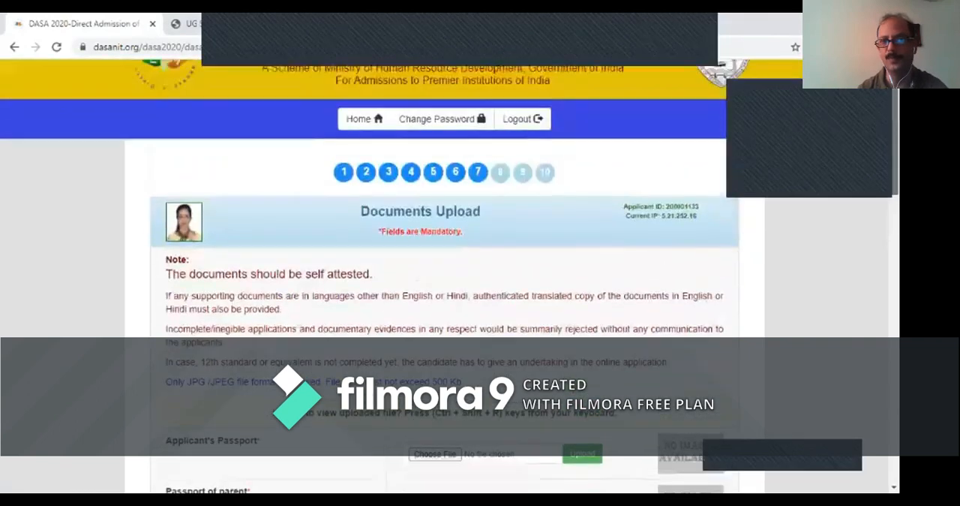
{"action": "left_click", "coordinate": [500, 195]}
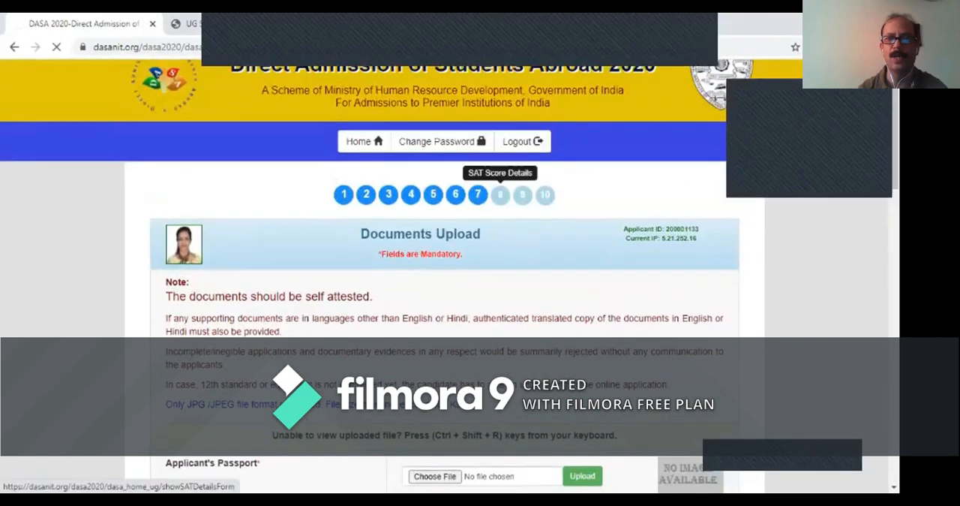